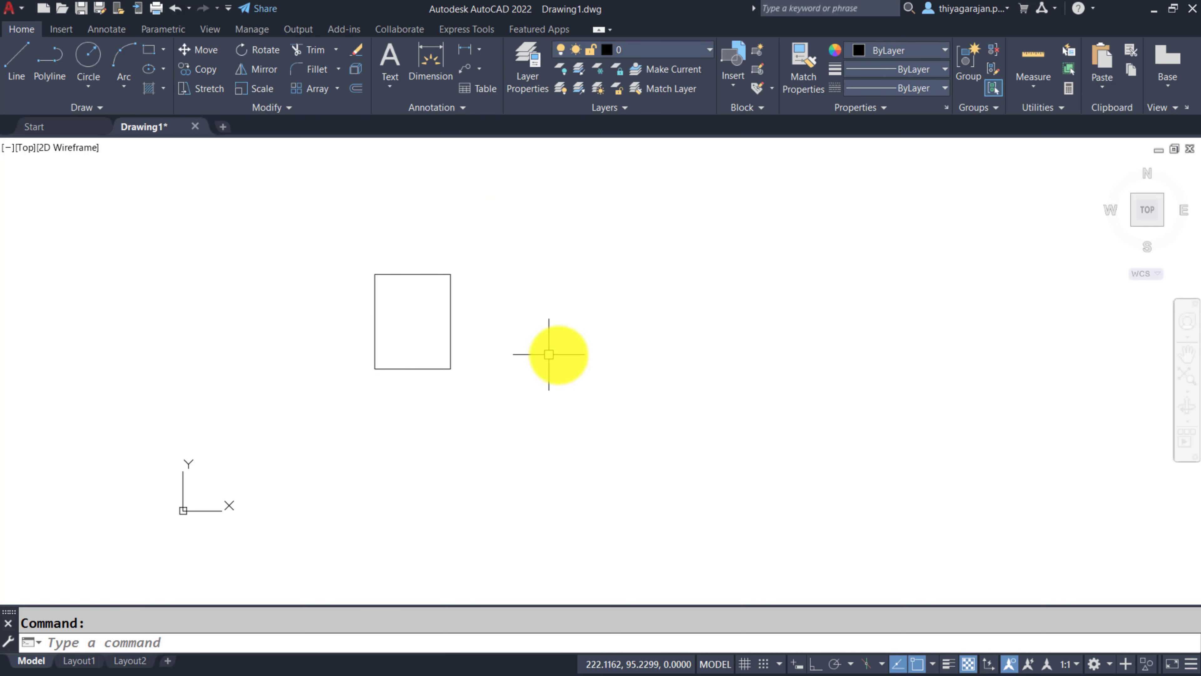
Move the rectangle by its lower-left corner to an empty spot up and to the right of its original location
{"action": "type", "text": "move"}
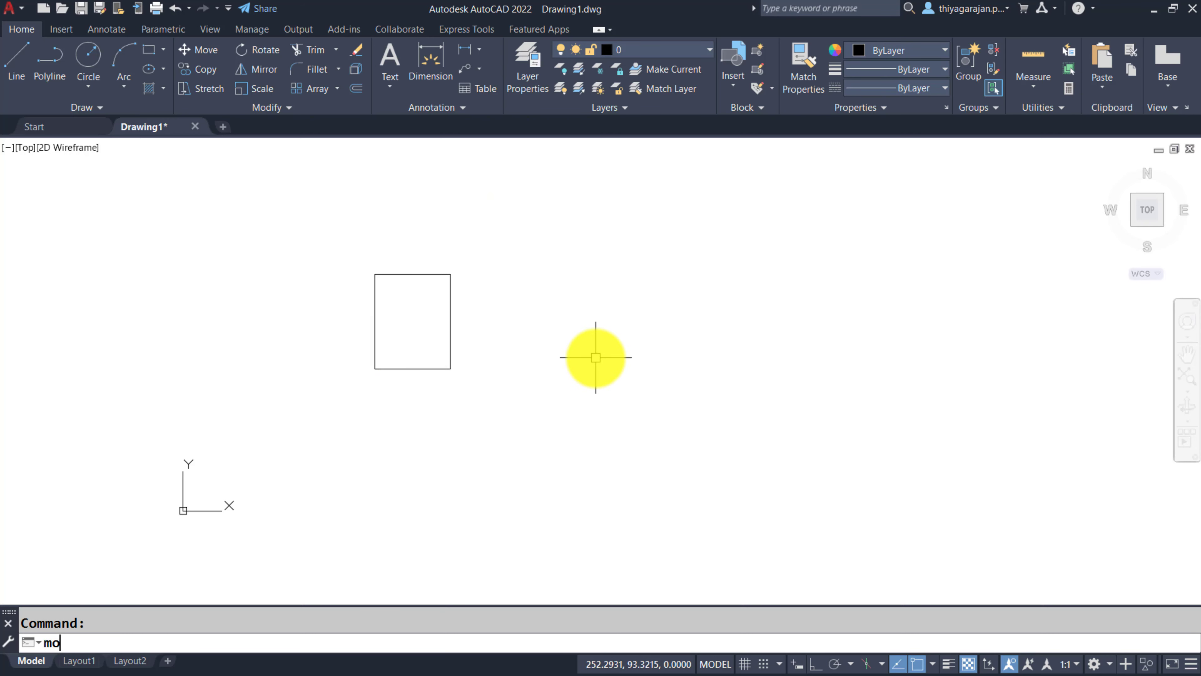
{"action": "key", "text": "Return"}
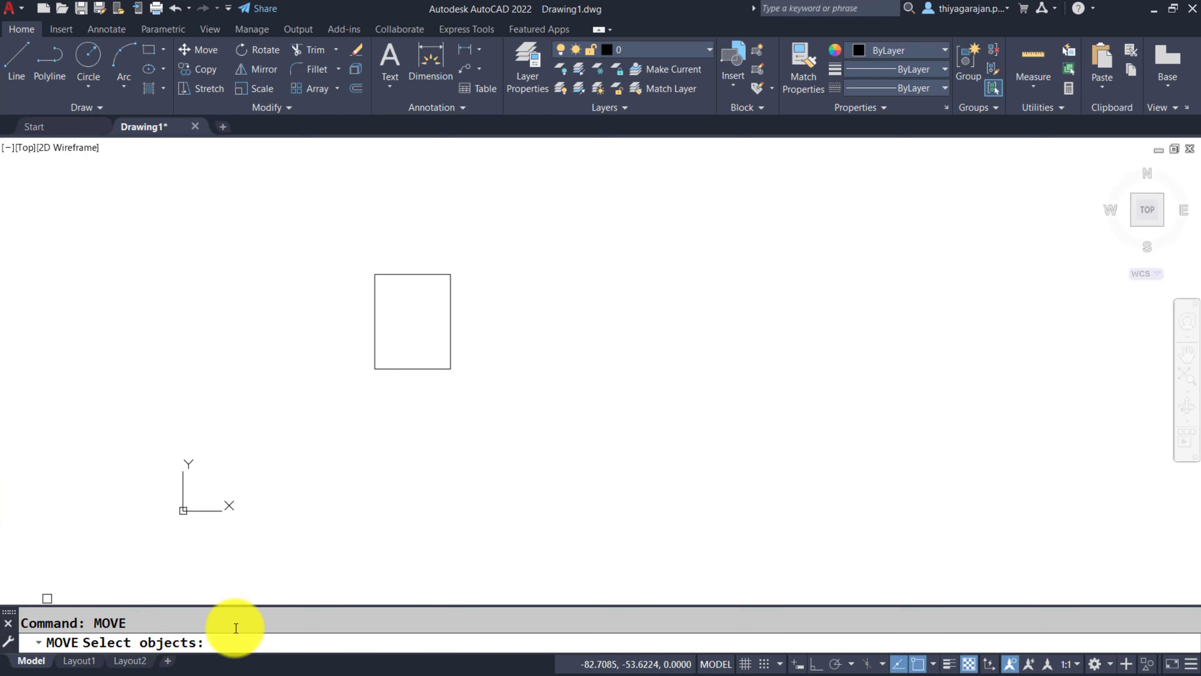
{"action": "left_click", "coordinate": [421, 369]}
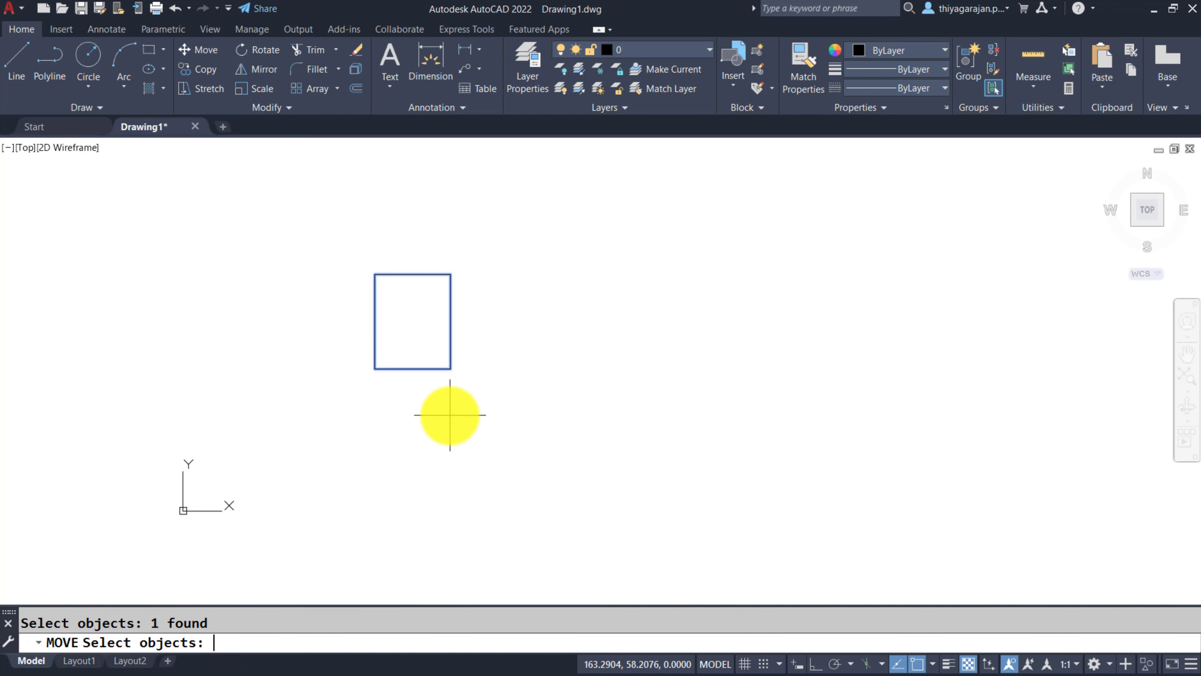
{"action": "key", "text": "Return"}
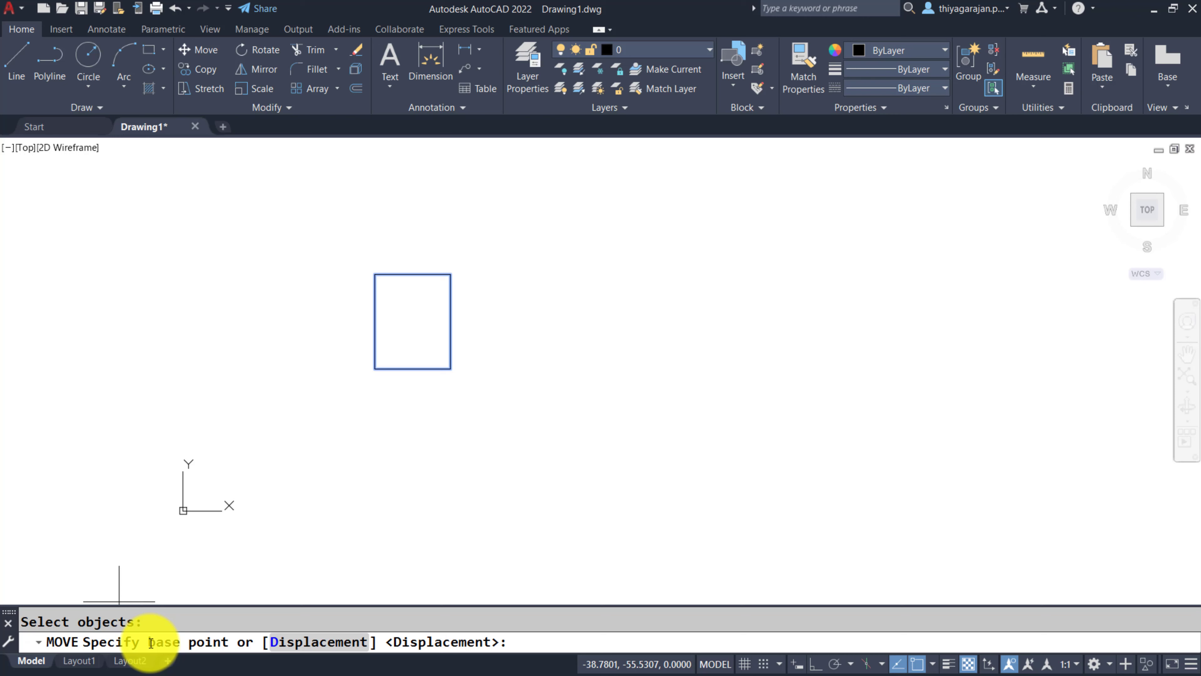
{"action": "left_click", "coordinate": [375, 368]}
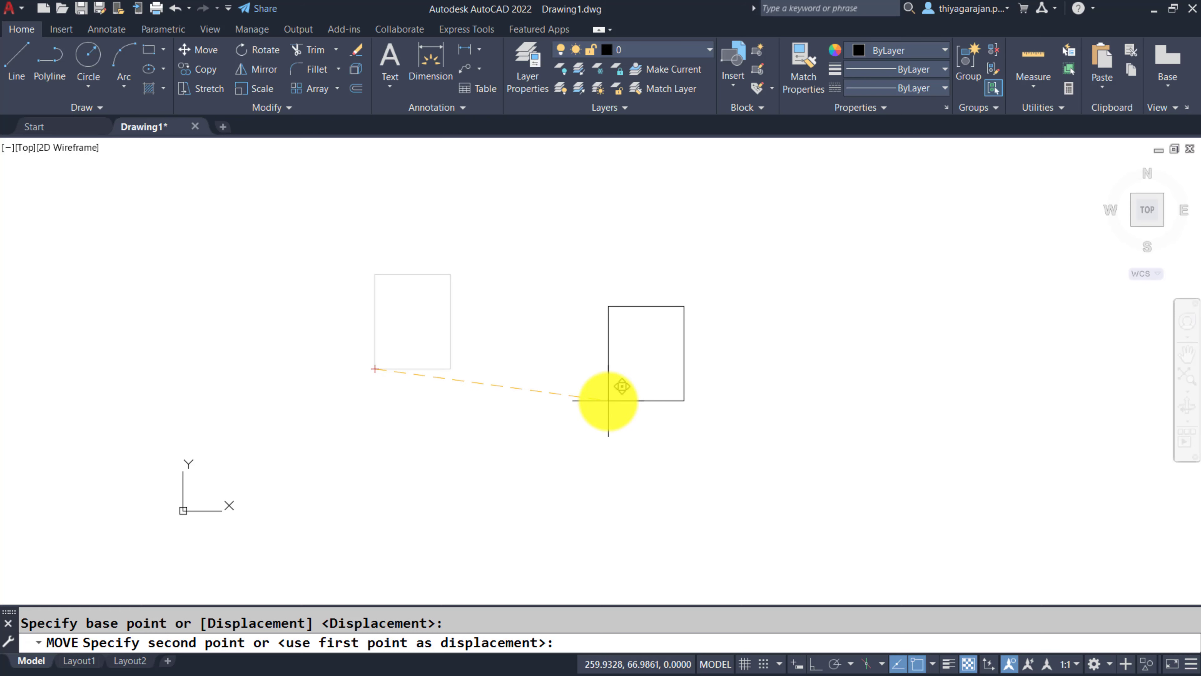
{"action": "left_click", "coordinate": [583, 307]}
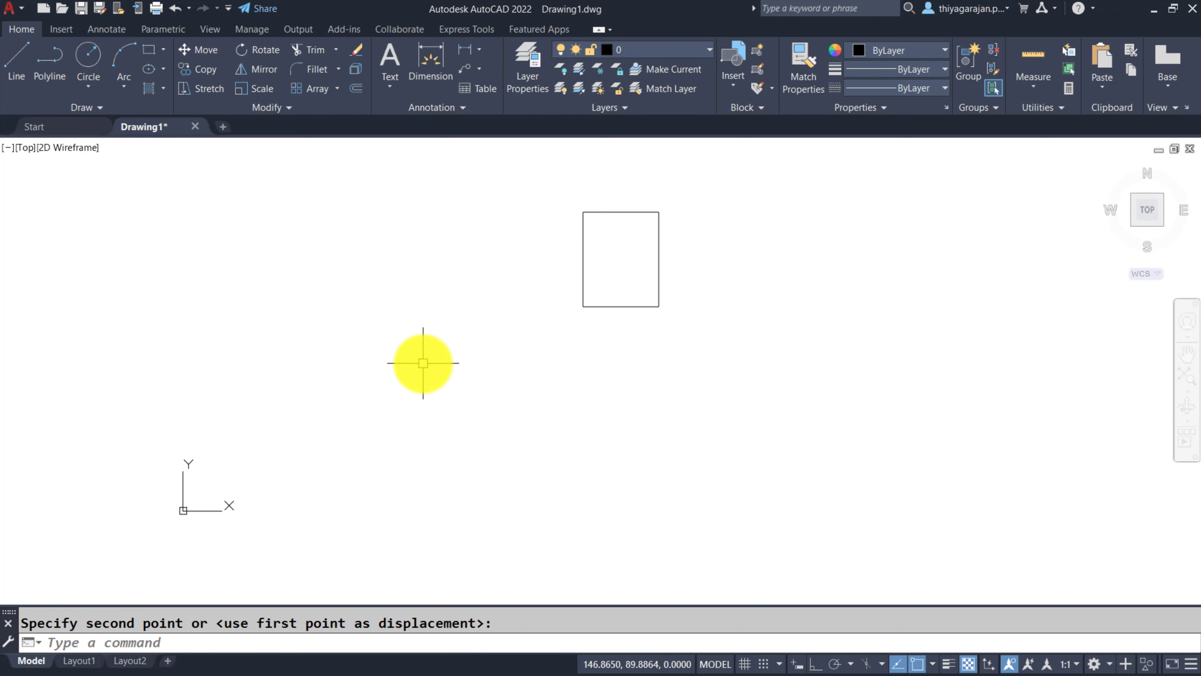
Use the ID command to read the coordinates of the rectangle's lower-left corner
{"action": "type", "text": "m"}
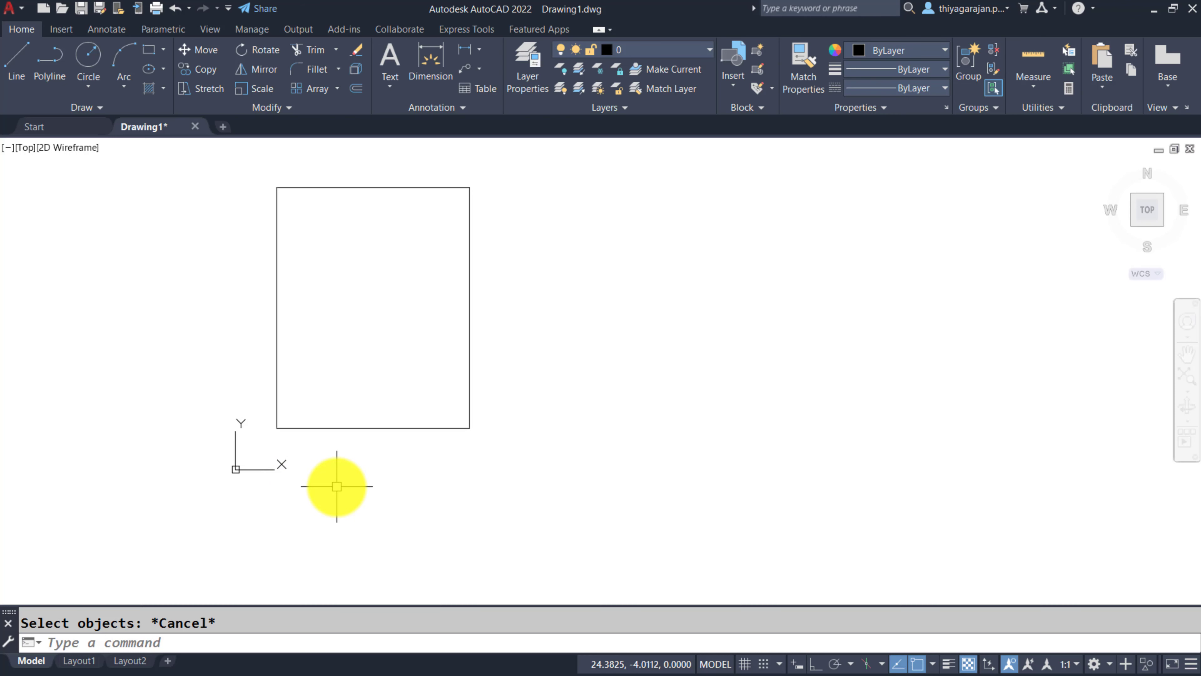
{"action": "type", "text": "id"}
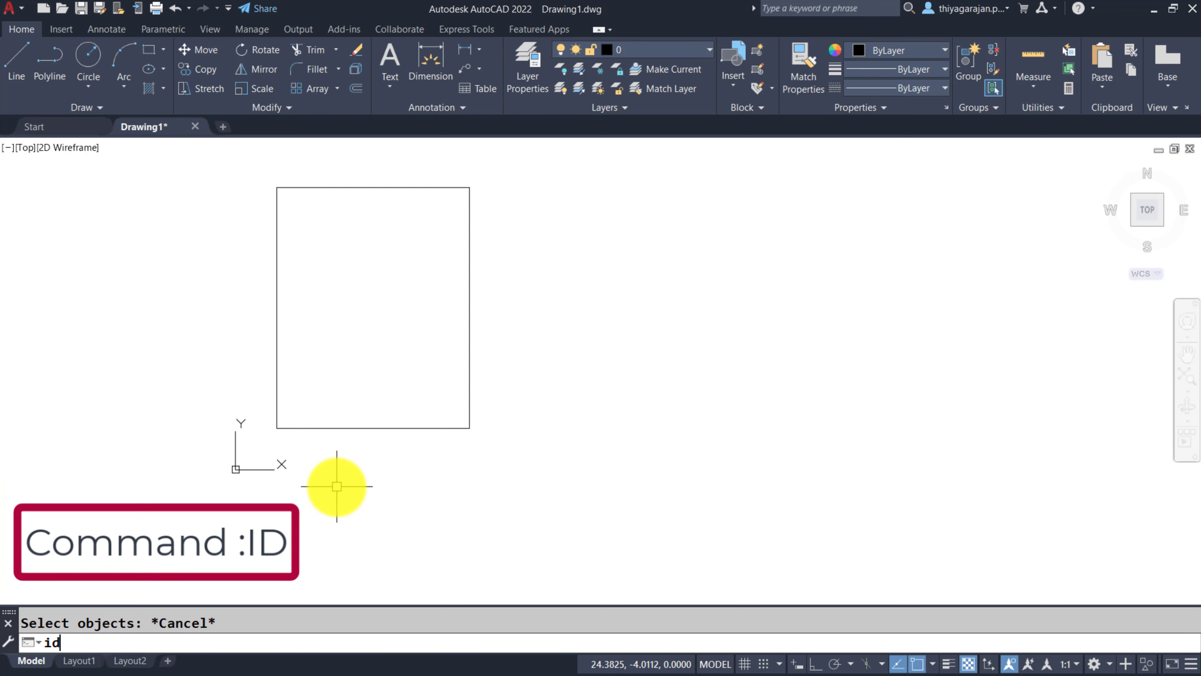
{"action": "key", "text": "Return"}
{"action": "key", "text": "Escape"}
{"action": "type", "text": "id"}
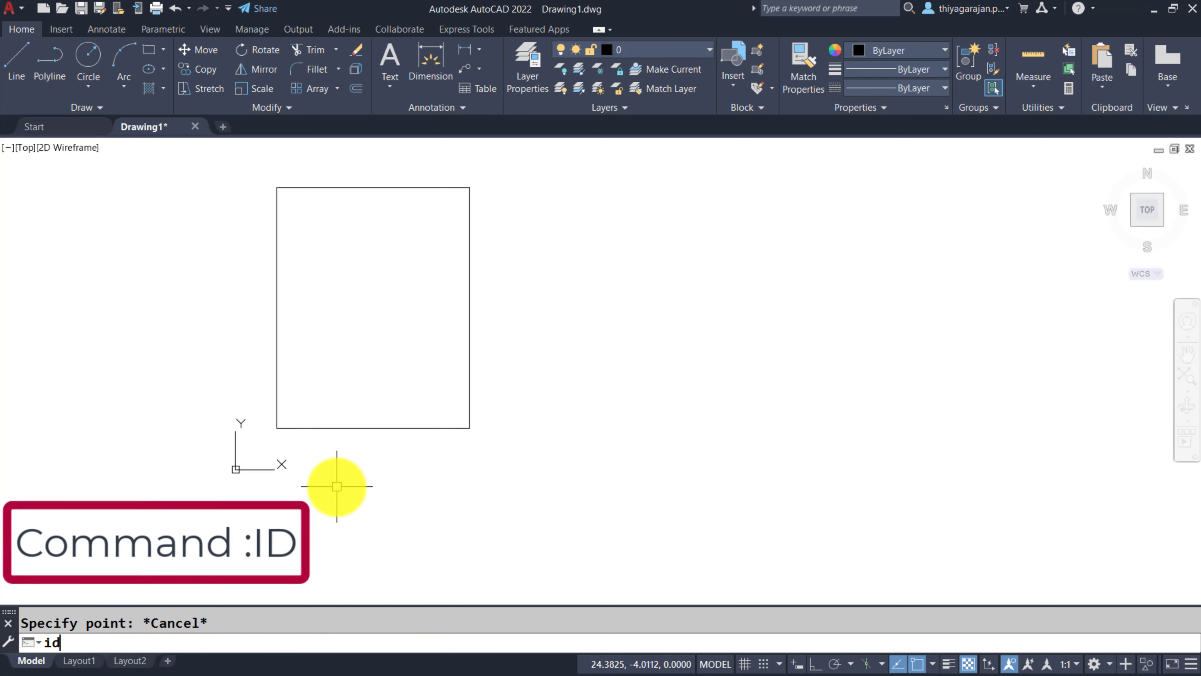
{"action": "key", "text": "Return"}
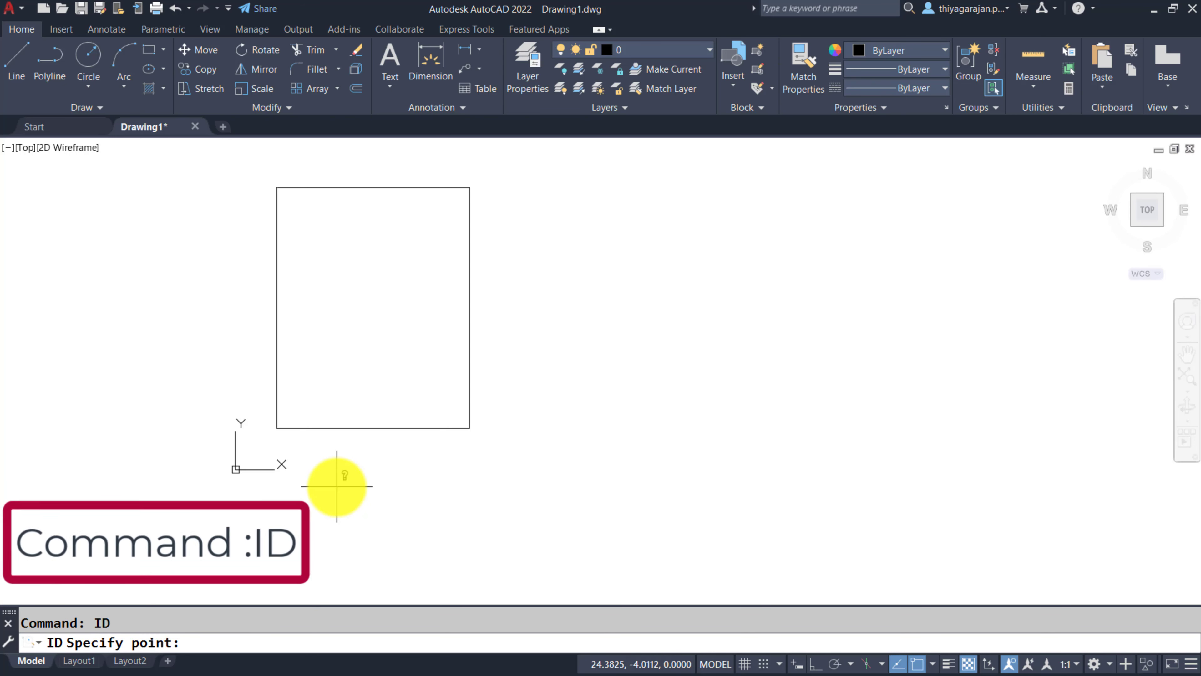
{"action": "left_click", "coordinate": [277, 427]}
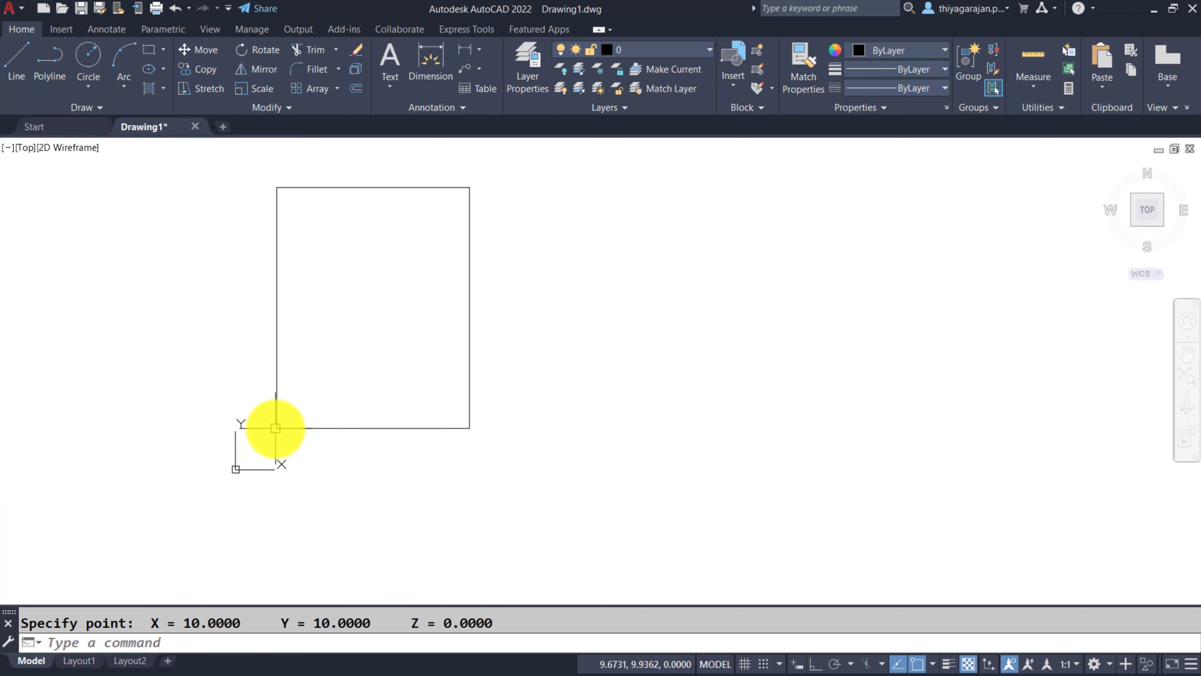
{"action": "left_click_drag", "start_coordinate": [202, 627], "coordinate": [389, 621]}
{"action": "key", "text": "Escape"}
Move the rectangle using the Displacement option with the default displacement of 10,10,0
{"action": "type", "text": "move"}
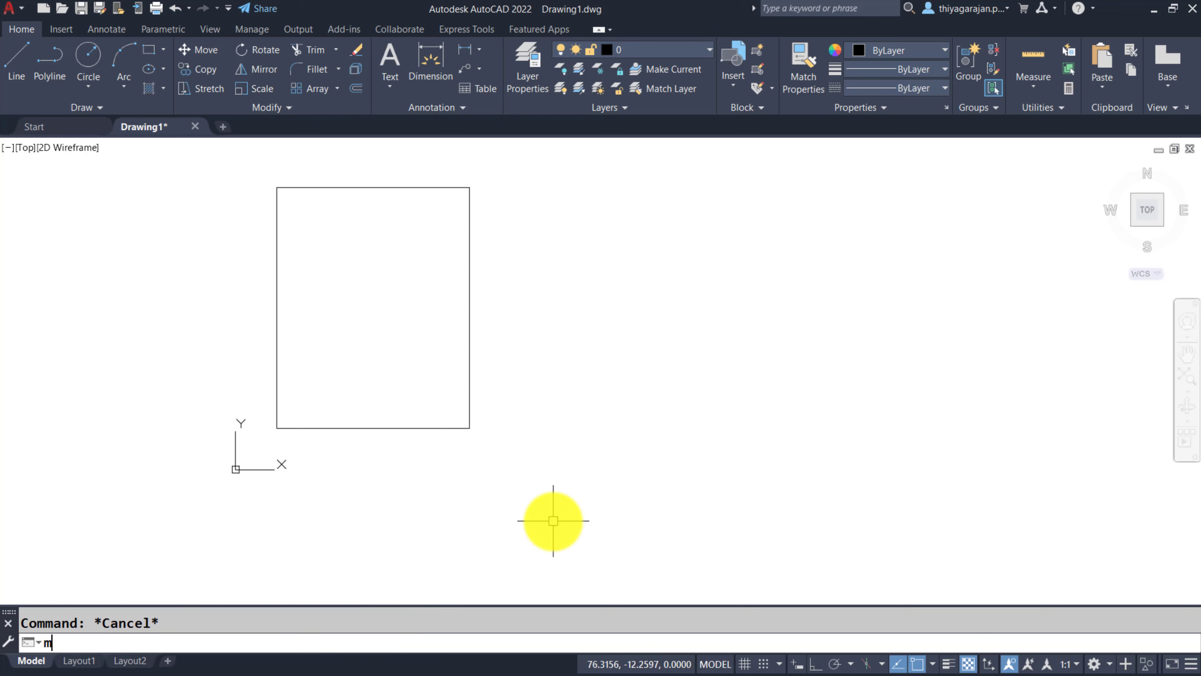
{"action": "key", "text": "Return"}
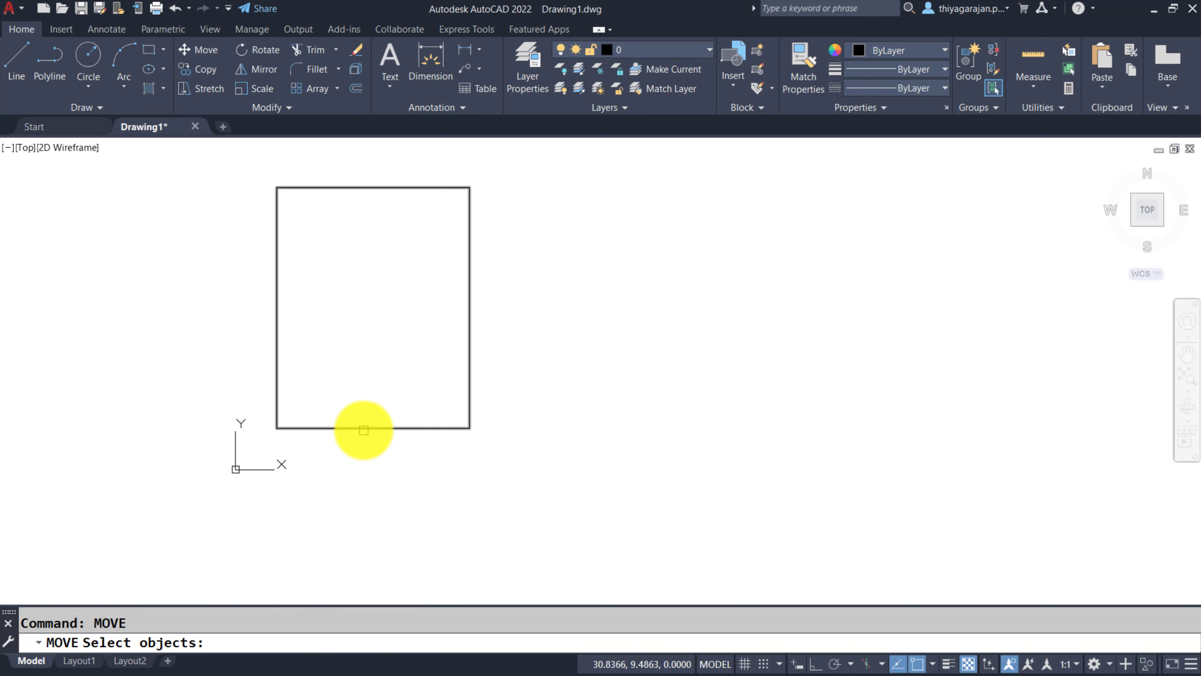
{"action": "left_click", "coordinate": [362, 428]}
{"action": "key", "text": "Return"}
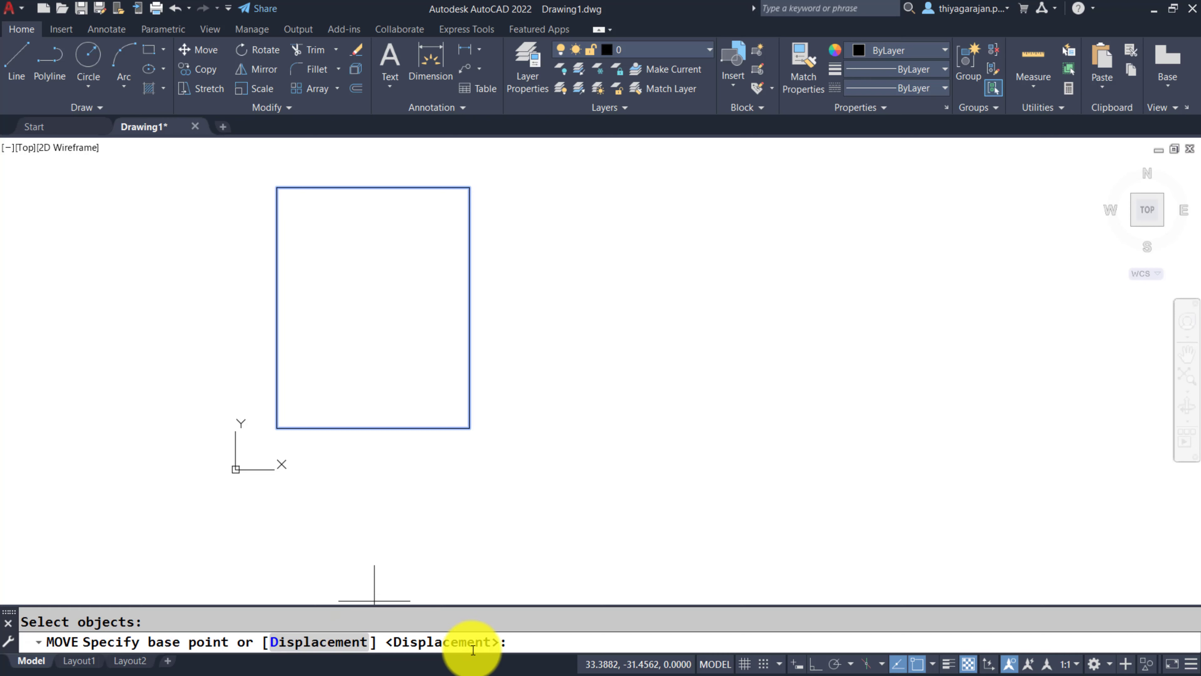
{"action": "key", "text": "Return"}
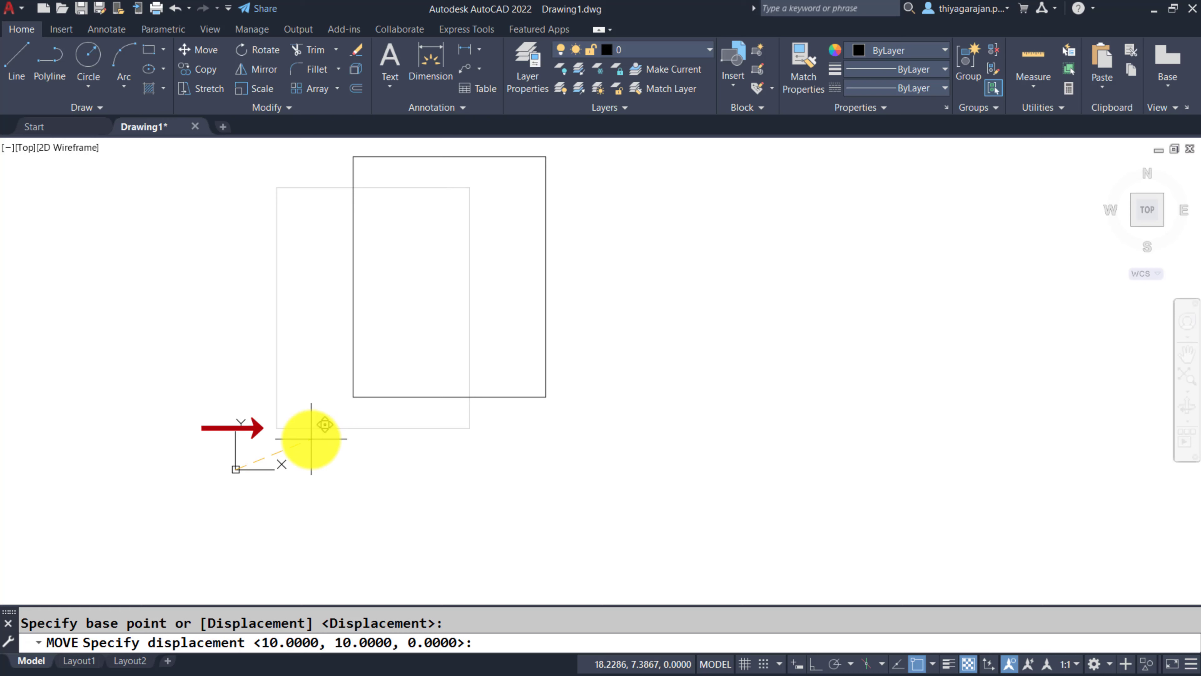
{"action": "key", "text": "Return"}
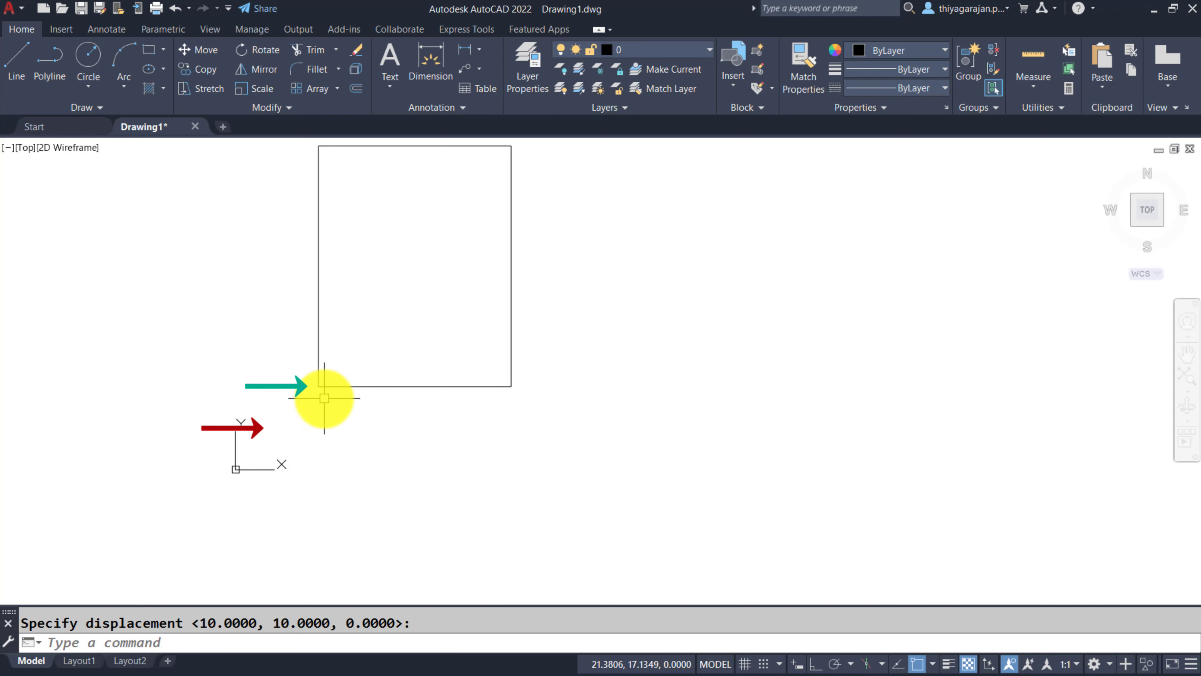
Check the coordinates of the moved rectangle's lower-left corner with the ID command
{"action": "type", "text": "ID"}
{"action": "key", "text": "Return"}
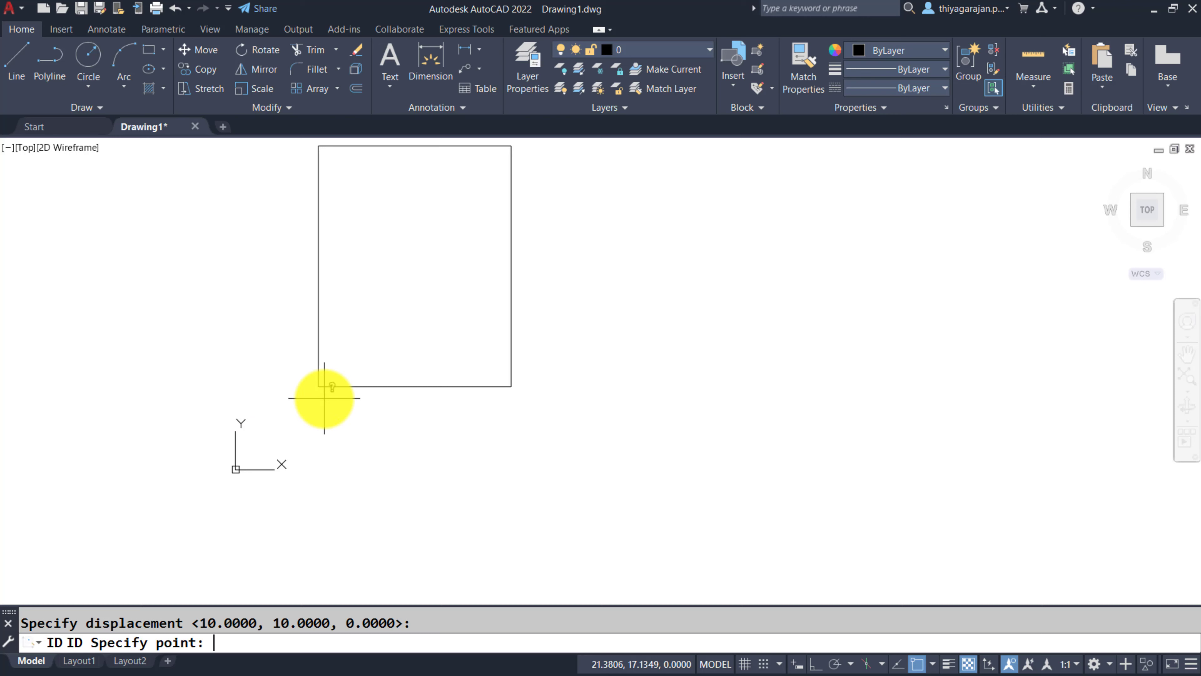
{"action": "left_click", "coordinate": [319, 386]}
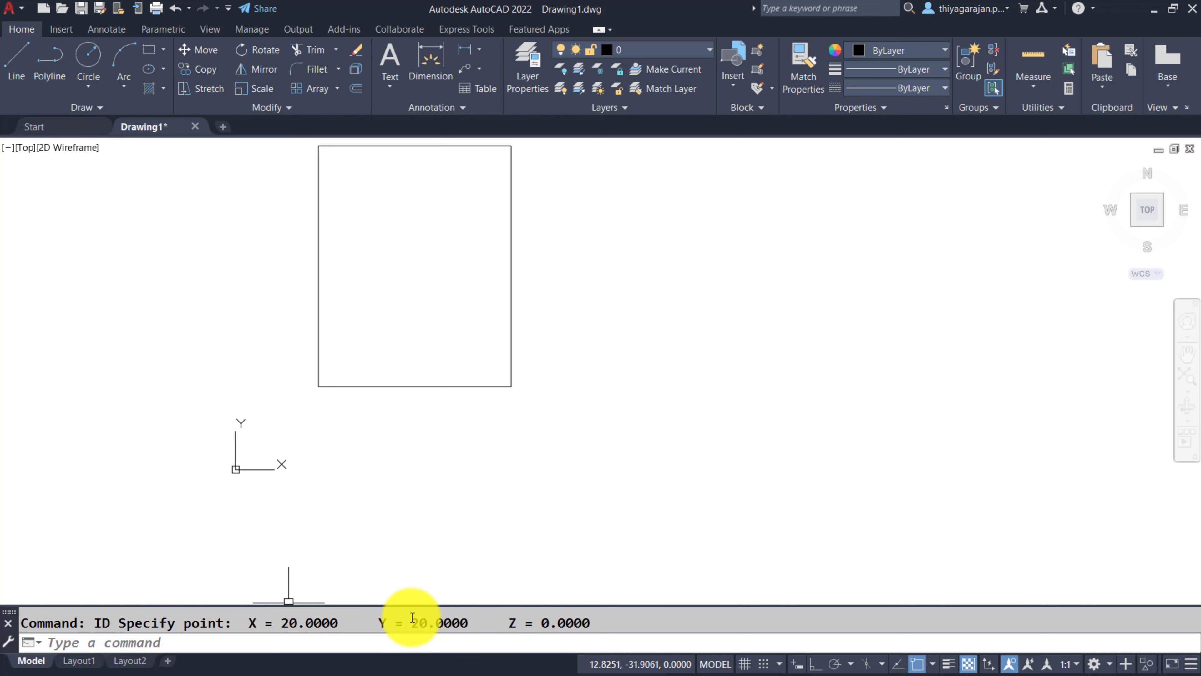
{"action": "key", "text": "Return"}
{"action": "scroll", "coordinate": [376, 490], "scroll_direction": "down", "scroll_amount": 2}
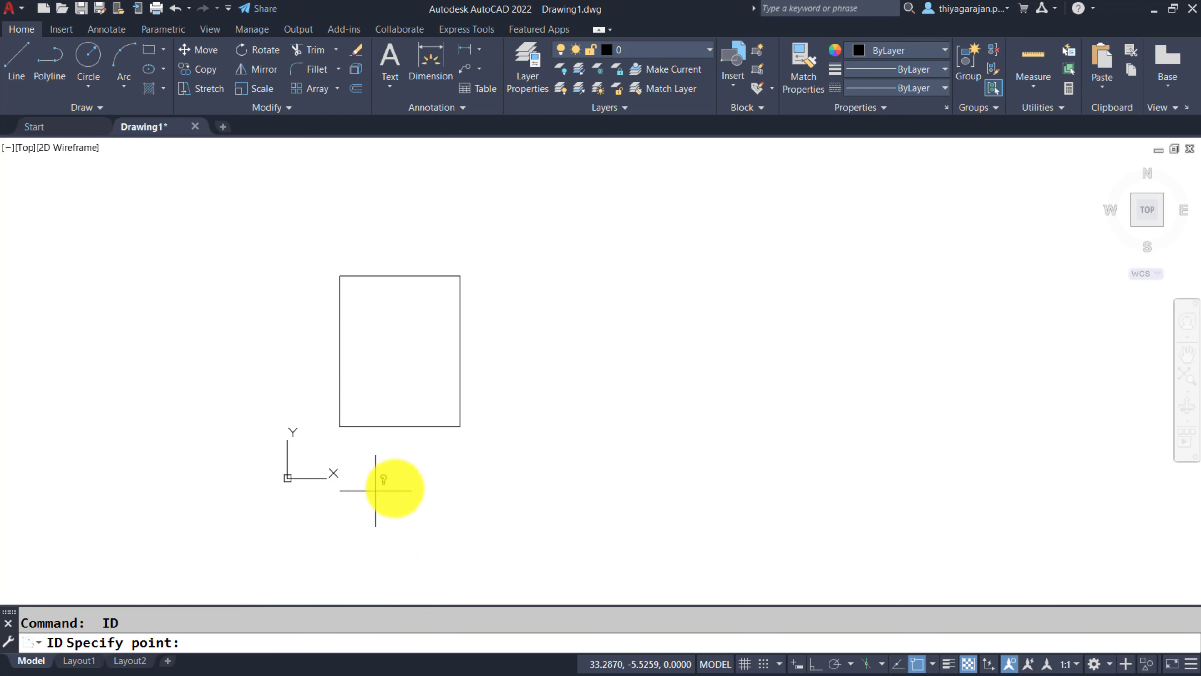
{"action": "key", "text": "Escape"}
Move the rectangle once more, accepting the default displacement of 10,10,0
{"action": "type", "text": "move"}
{"action": "key", "text": "Return"}
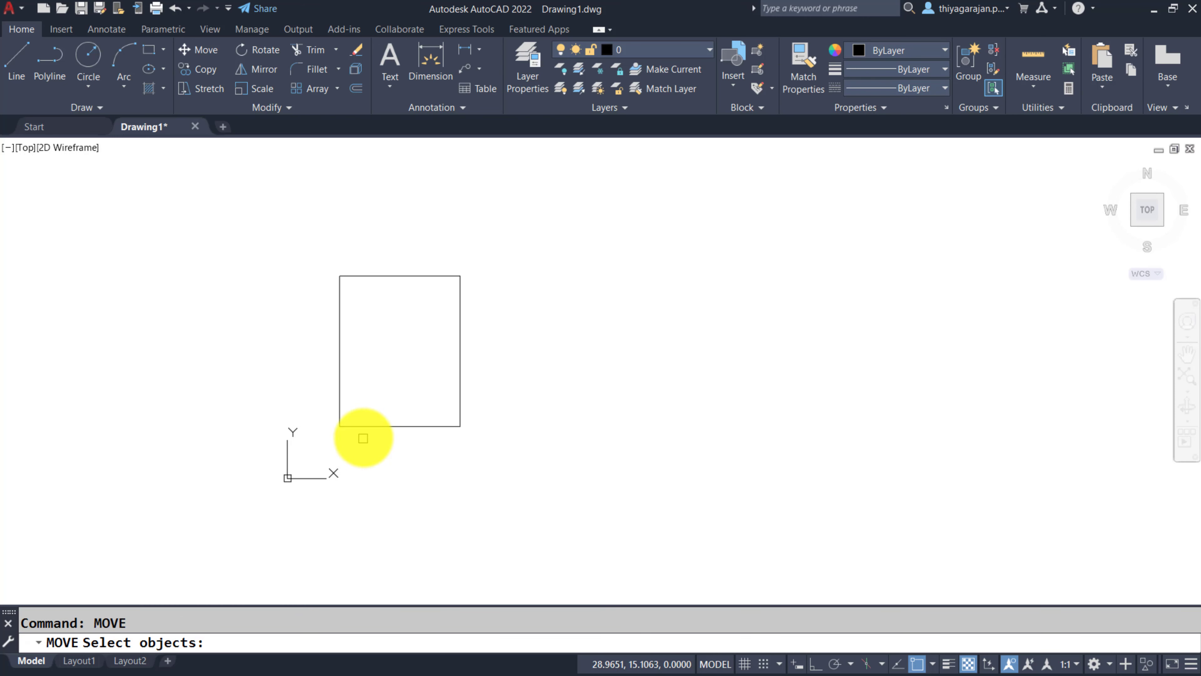
{"action": "left_click", "coordinate": [368, 429]}
{"action": "key", "text": "Return"}
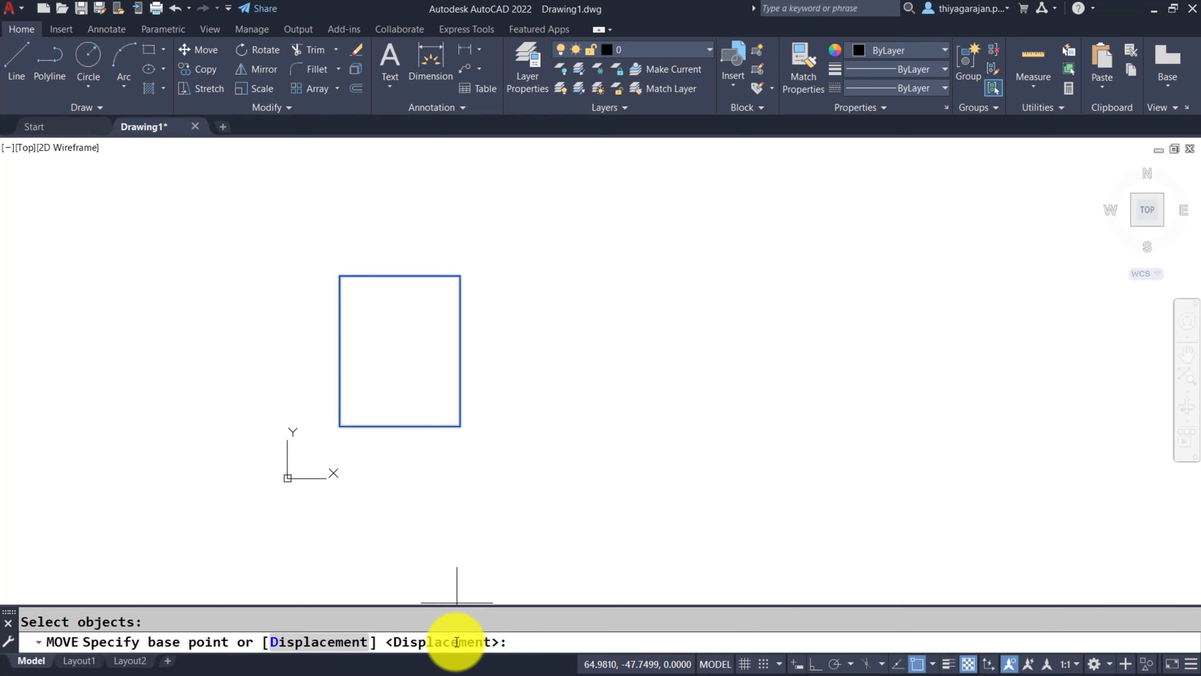
{"action": "key", "text": "Return"}
{"action": "type", "text": "."}
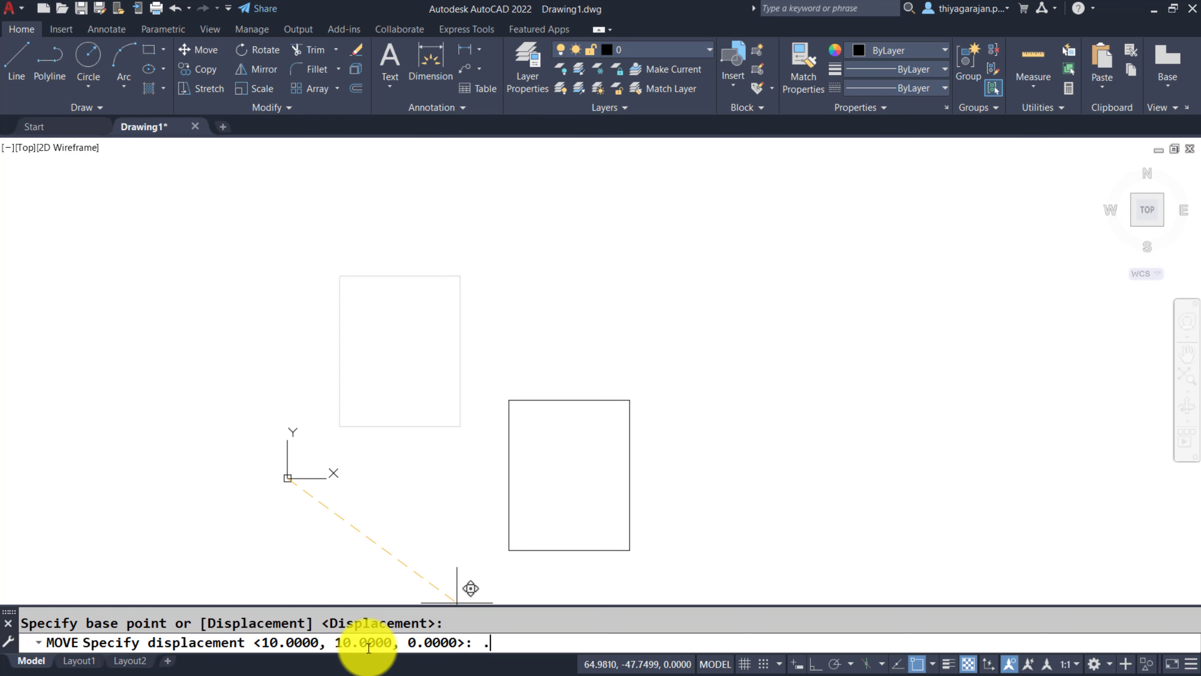
{"action": "key", "text": "Return"}
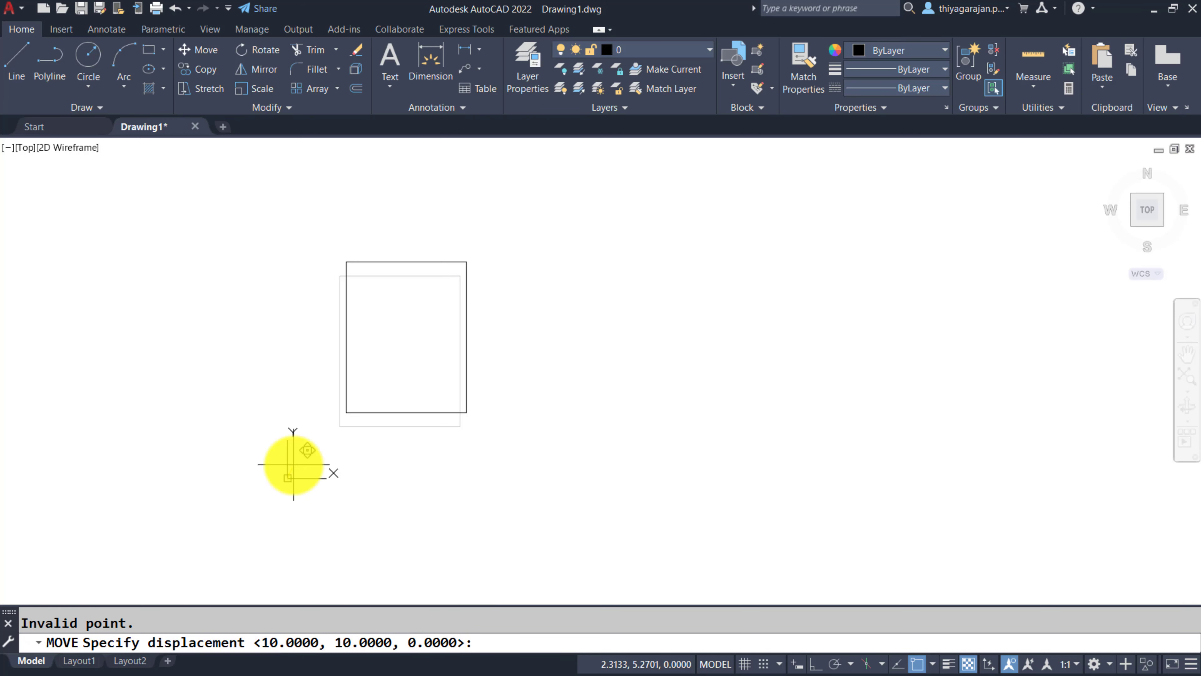
{"action": "key", "text": "Return"}
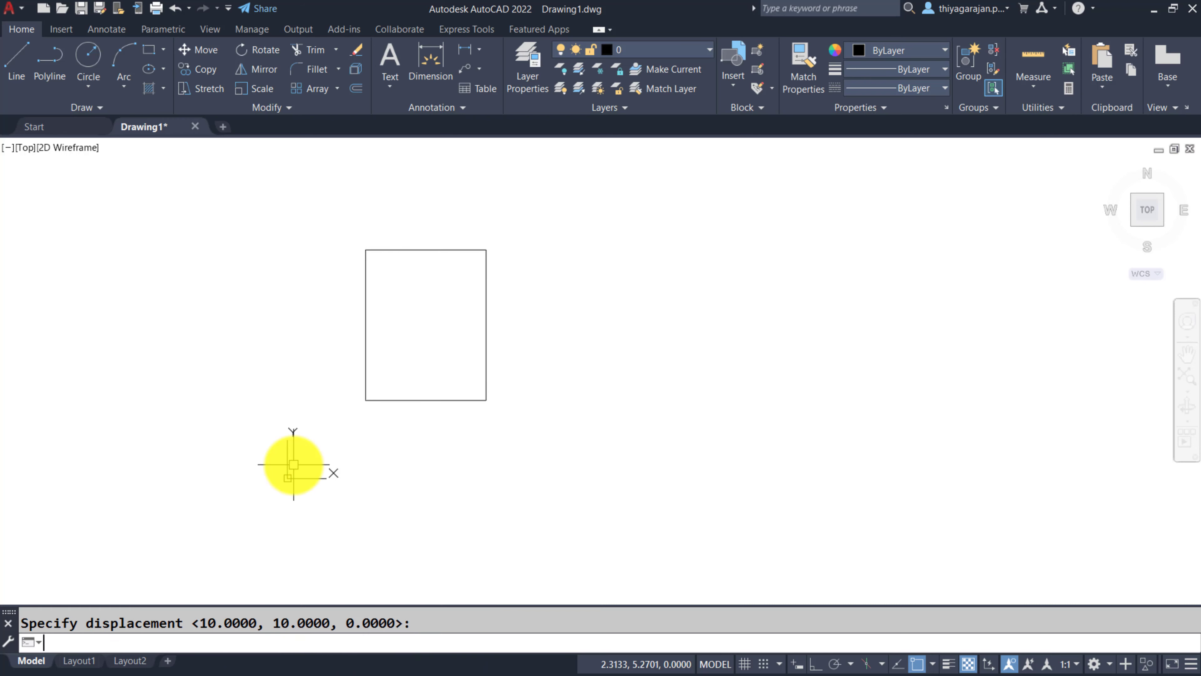
Identify the coordinates of the rectangle's lower-left corner after the second displacement move
{"action": "type", "text": "ID"}
{"action": "key", "text": "Return"}
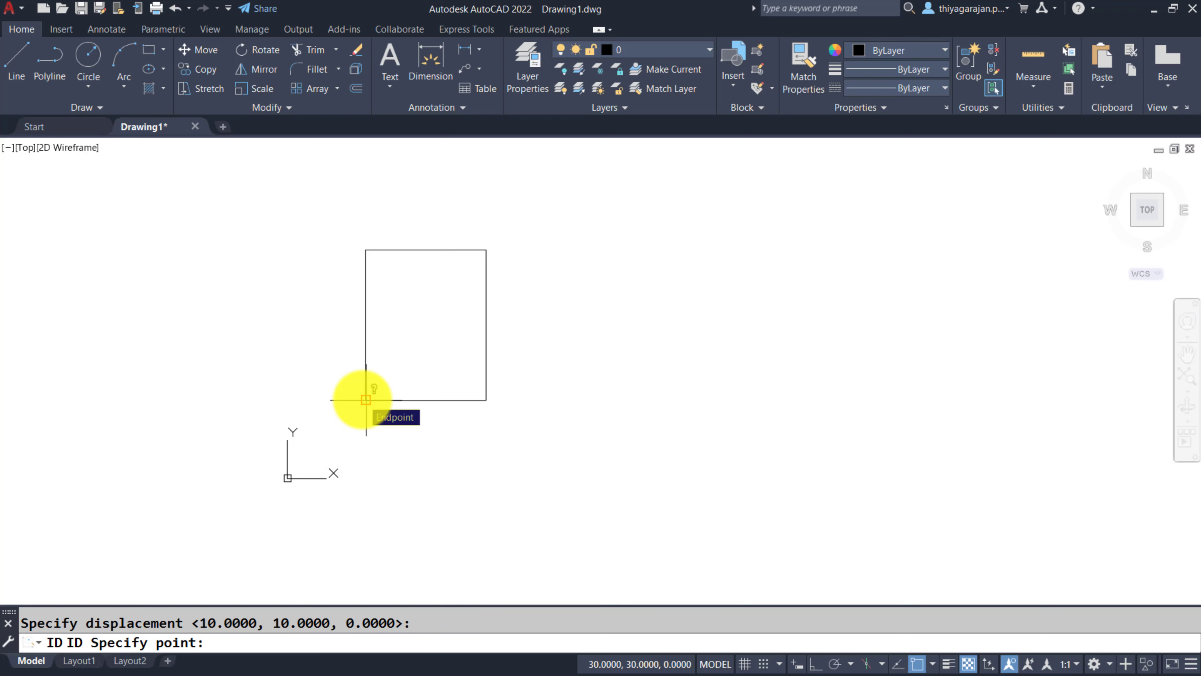
{"action": "left_click", "coordinate": [365, 400]}
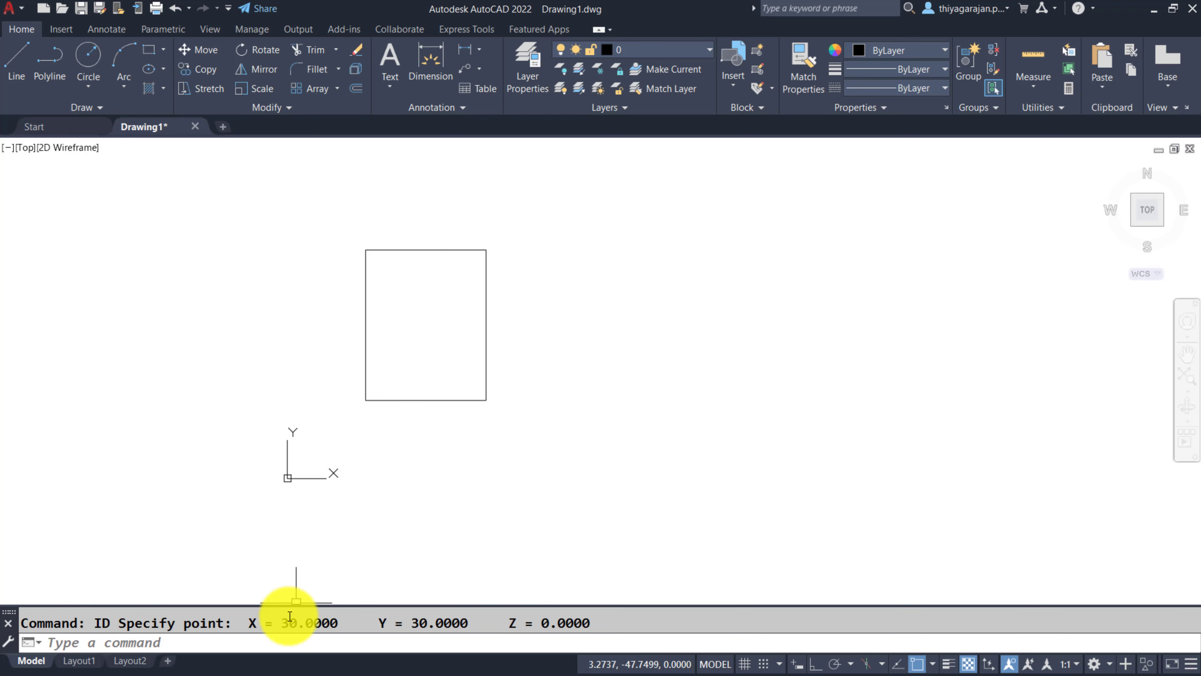
{"action": "left_click_drag", "start_coordinate": [282, 623], "coordinate": [462, 610]}
Review the displacement values of the last move in the command history text window, then close it
{"action": "key", "text": "F2"}
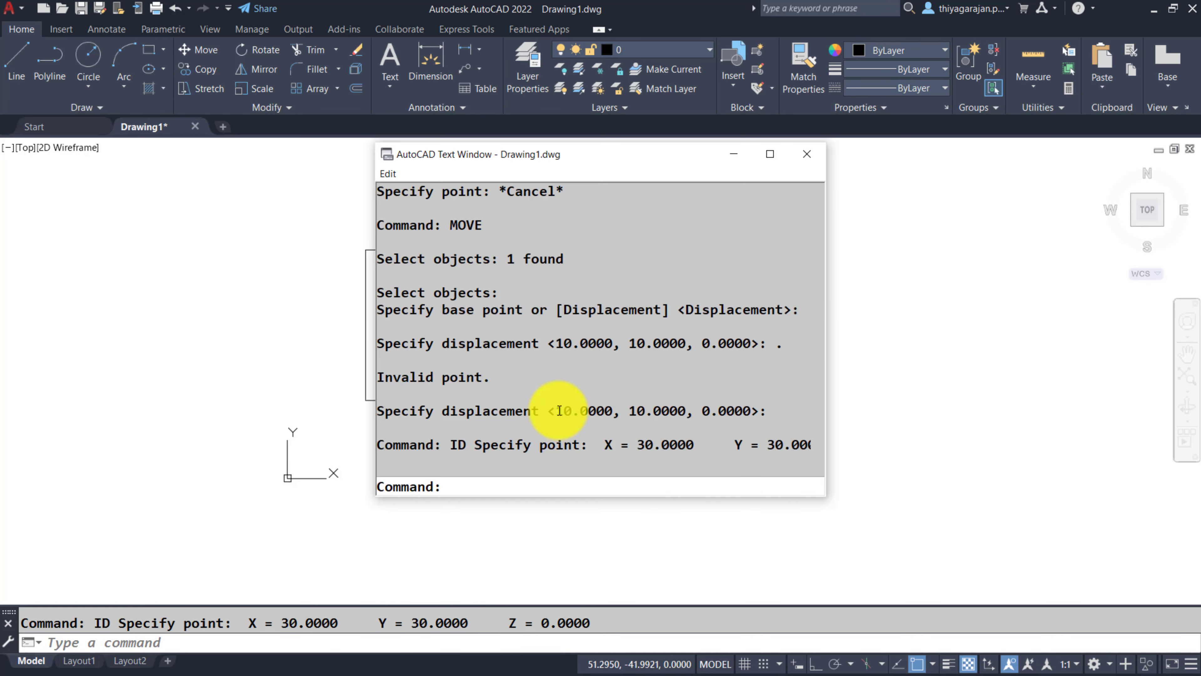
{"action": "mouse_move", "coordinate": [555, 410]}
{"action": "left_mouse_down"}
{"action": "mouse_move", "coordinate": [718, 397]}
{"action": "mouse_move", "coordinate": [750, 410]}
{"action": "left_mouse_up"}
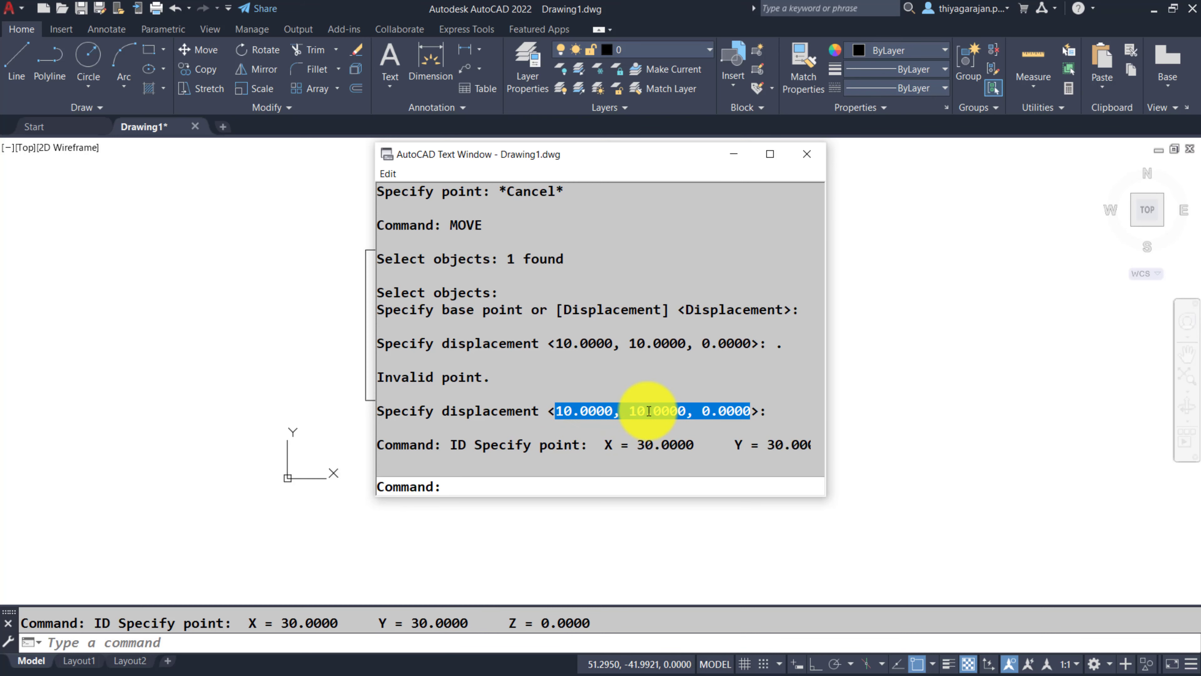
{"action": "left_click", "coordinate": [779, 410]}
{"action": "left_click", "coordinate": [807, 155]}
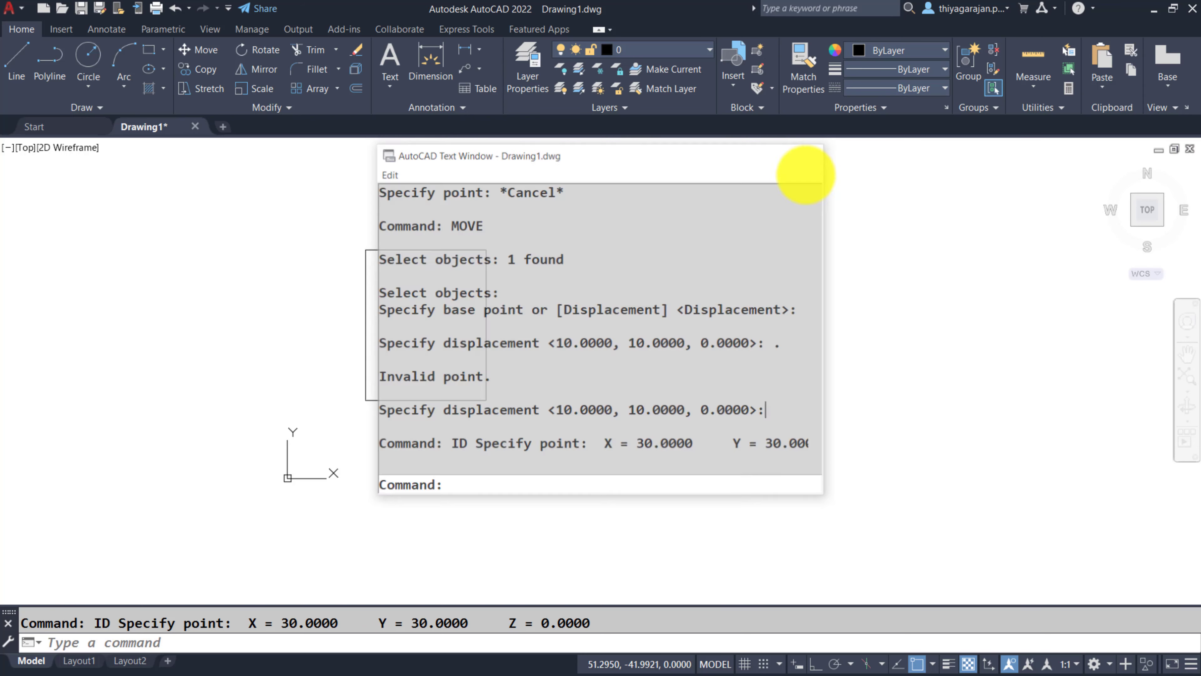
Move the rectangle with the Displacement option, entering a displacement of 20,20
{"action": "type", "text": "move"}
{"action": "key", "text": "Return"}
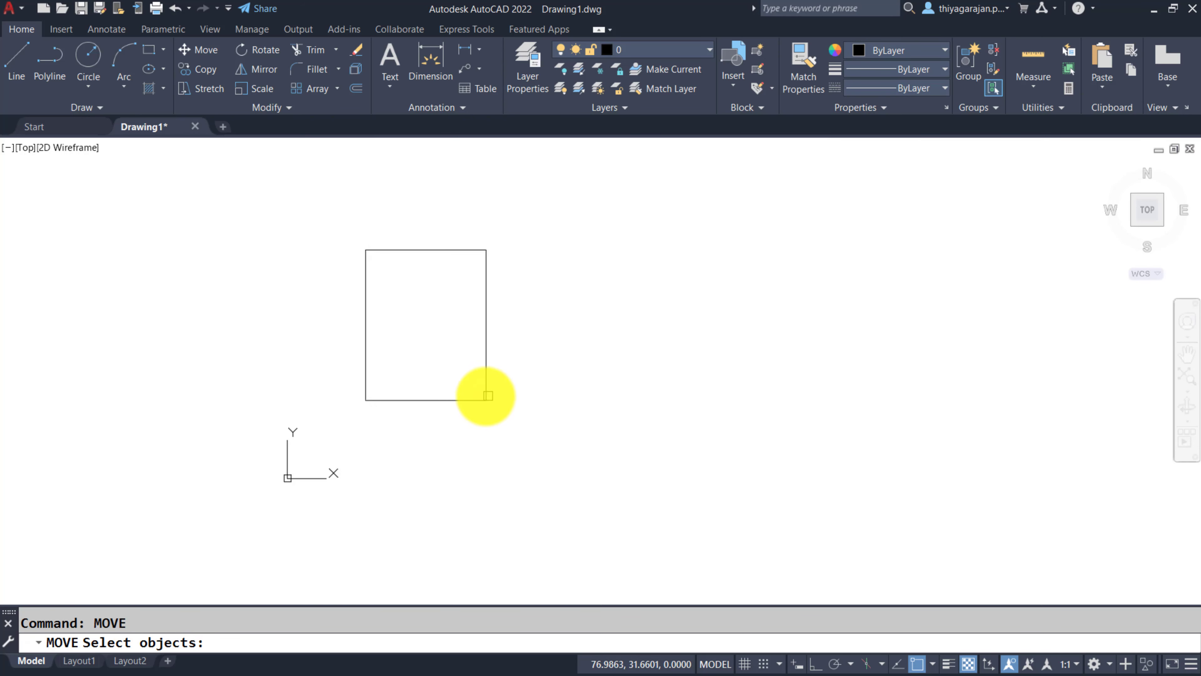
{"action": "left_click", "coordinate": [480, 388]}
{"action": "left_click", "coordinate": [402, 435]}
{"action": "key", "text": "Return"}
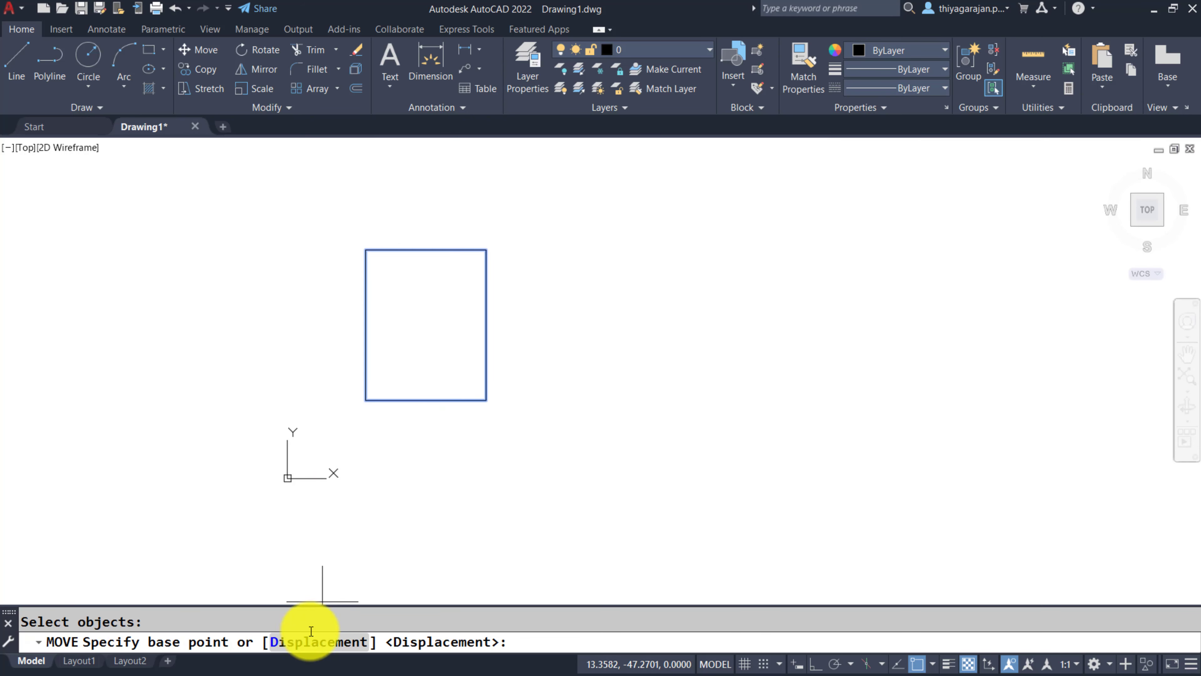
{"action": "left_click", "coordinate": [307, 642]}
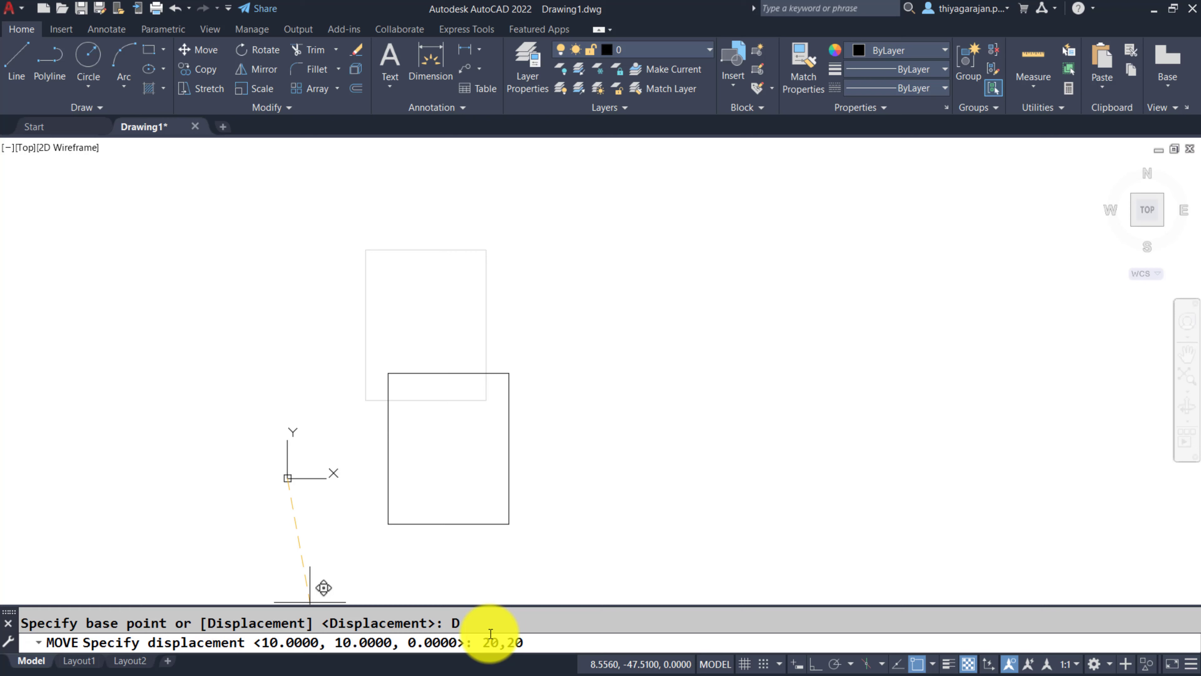
{"action": "key", "text": "Return"}
Verify the position of the rectangle's lower-left corner with the ID command
{"action": "type", "text": "ID"}
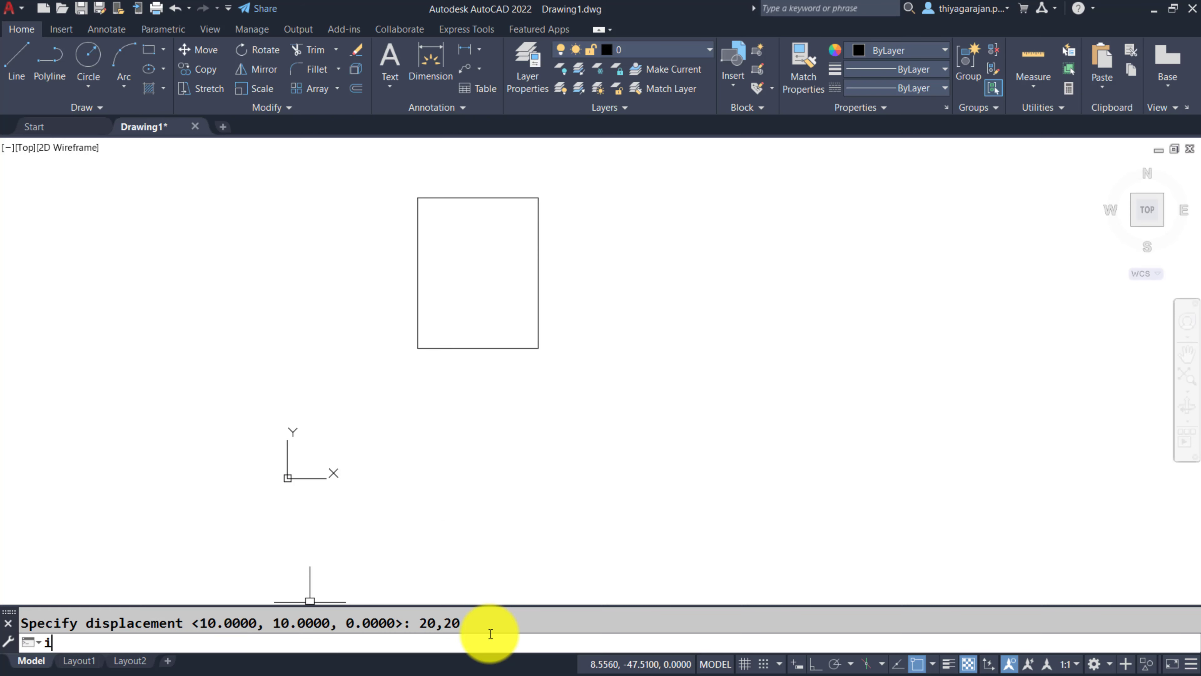
{"action": "key", "text": "Return"}
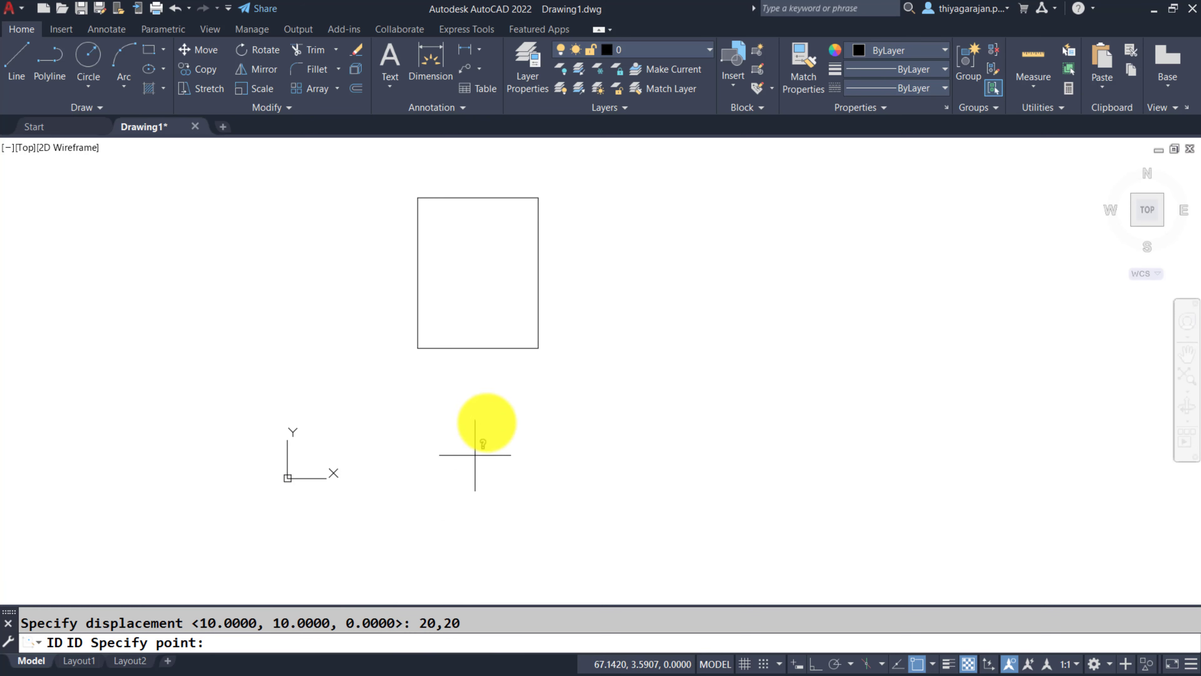
{"action": "left_click", "coordinate": [417, 348]}
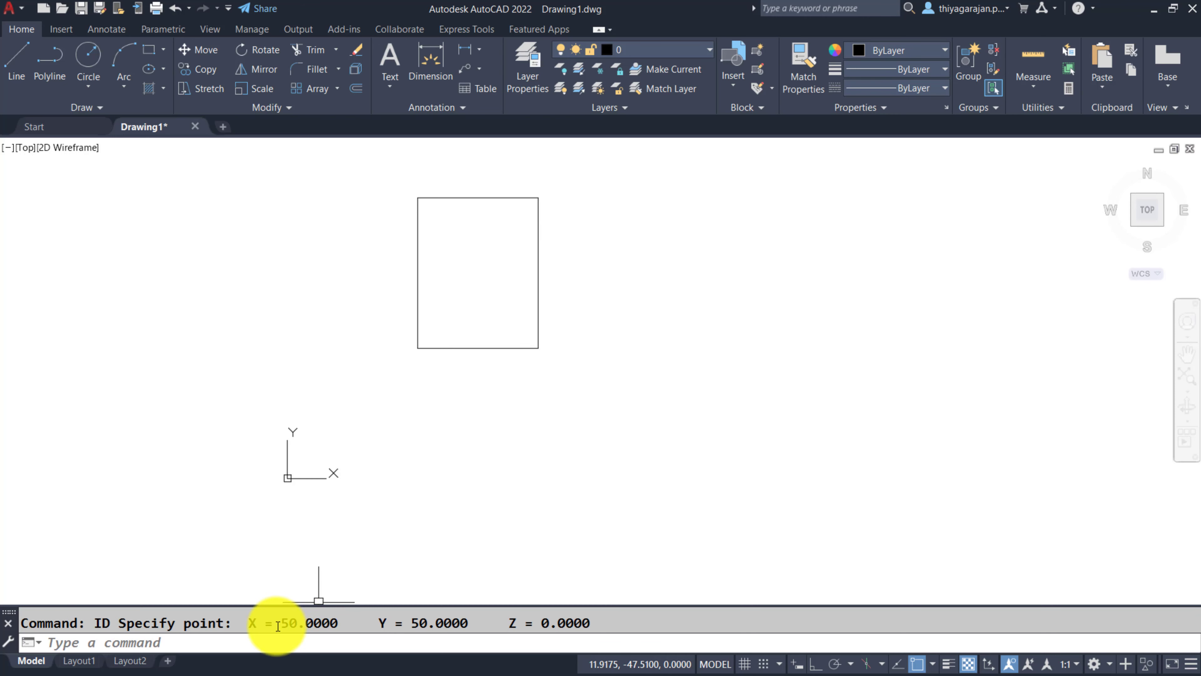
Review the identified corner coordinates against the displacement entered for the last move in the command history text window
{"action": "left_click_drag", "start_coordinate": [275, 622], "coordinate": [478, 620]}
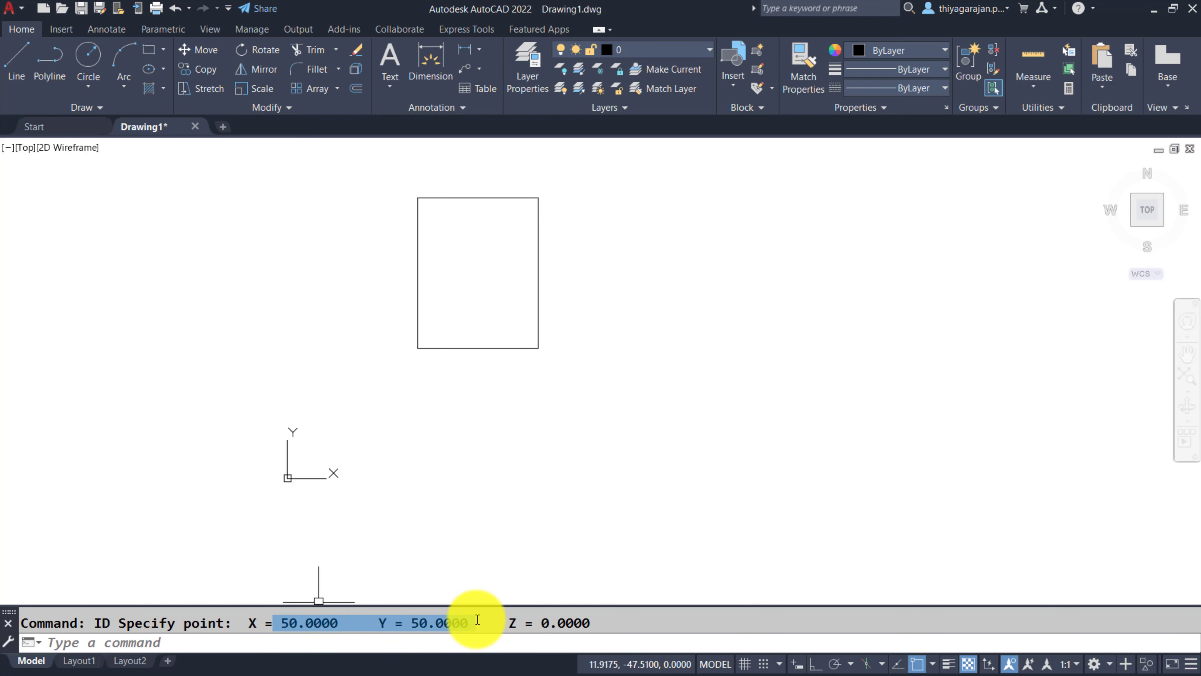
{"action": "key", "text": "F2"}
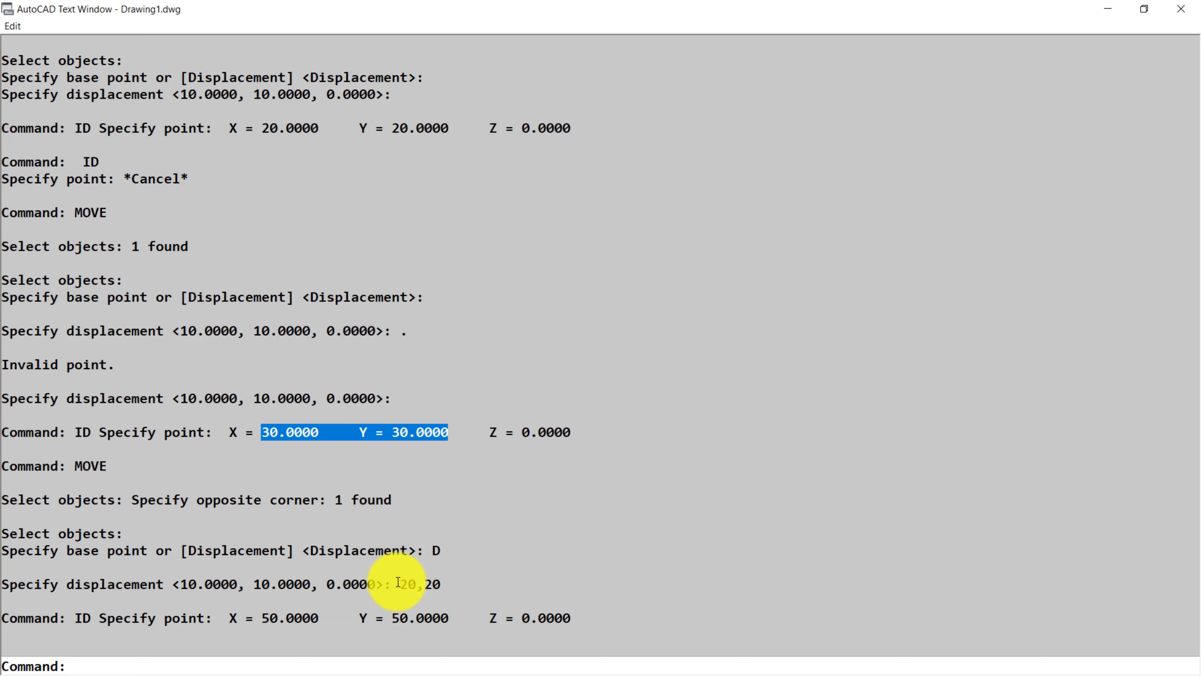
{"action": "left_click_drag", "start_coordinate": [400, 582], "coordinate": [447, 582]}
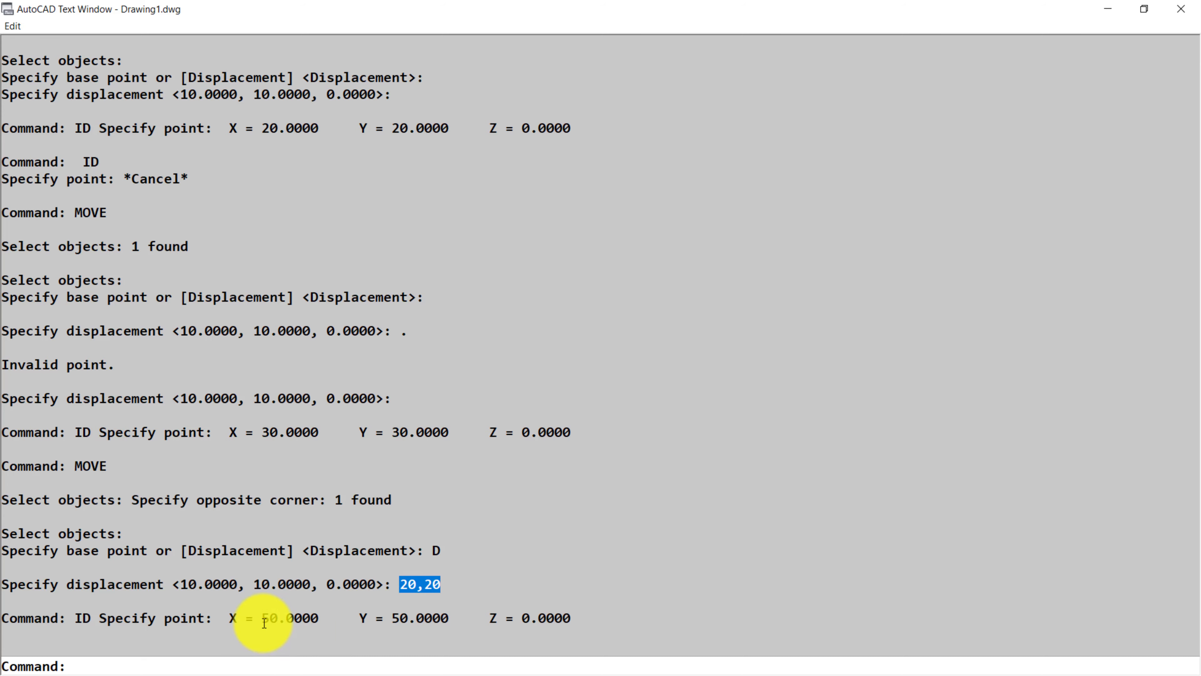
{"action": "left_click_drag", "start_coordinate": [261, 618], "coordinate": [452, 610]}
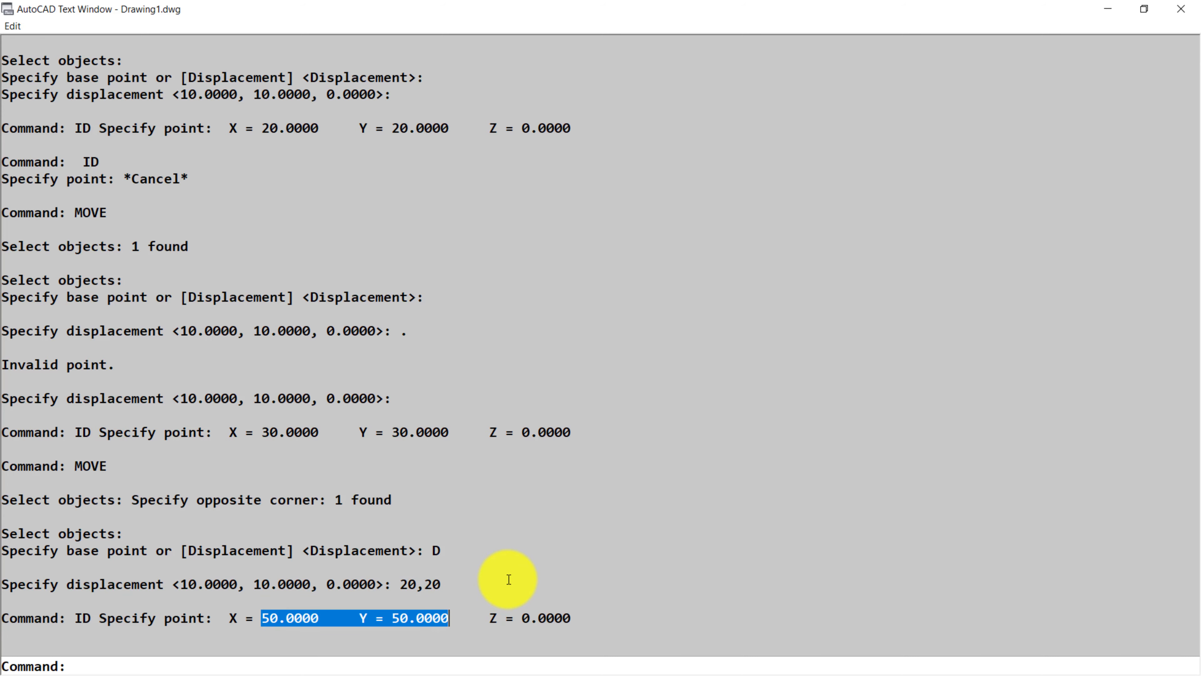
{"action": "type", "text": "move"}
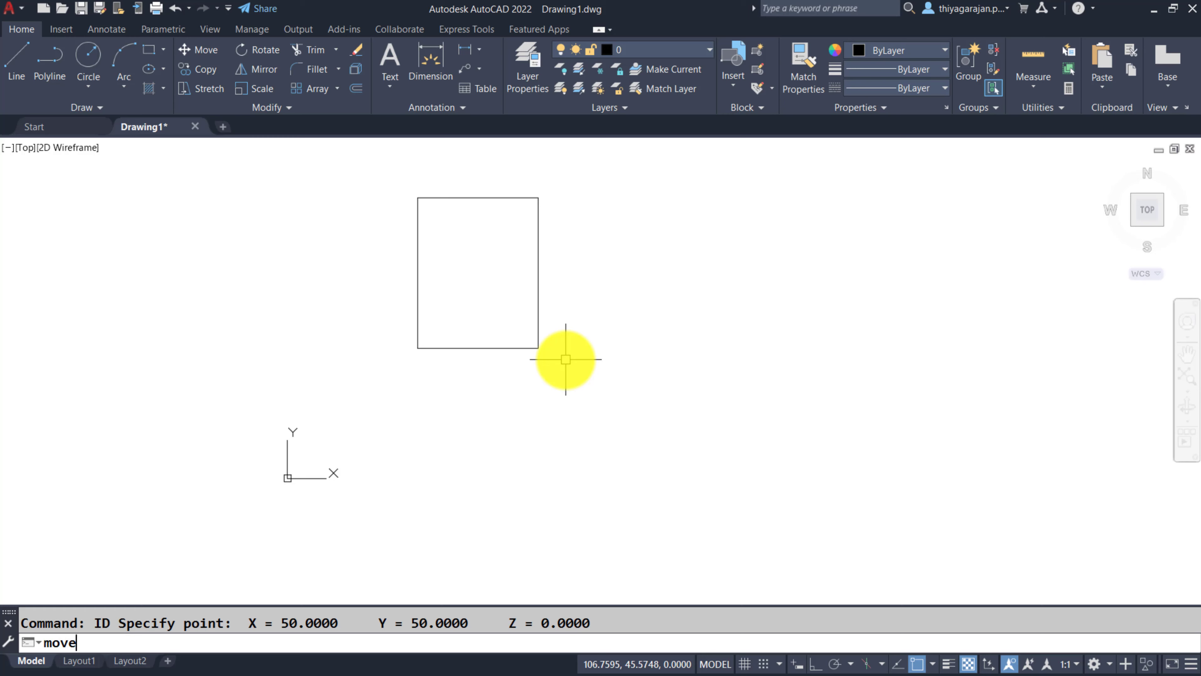
{"action": "key", "text": "Return"}
{"action": "left_click", "coordinate": [511, 352]}
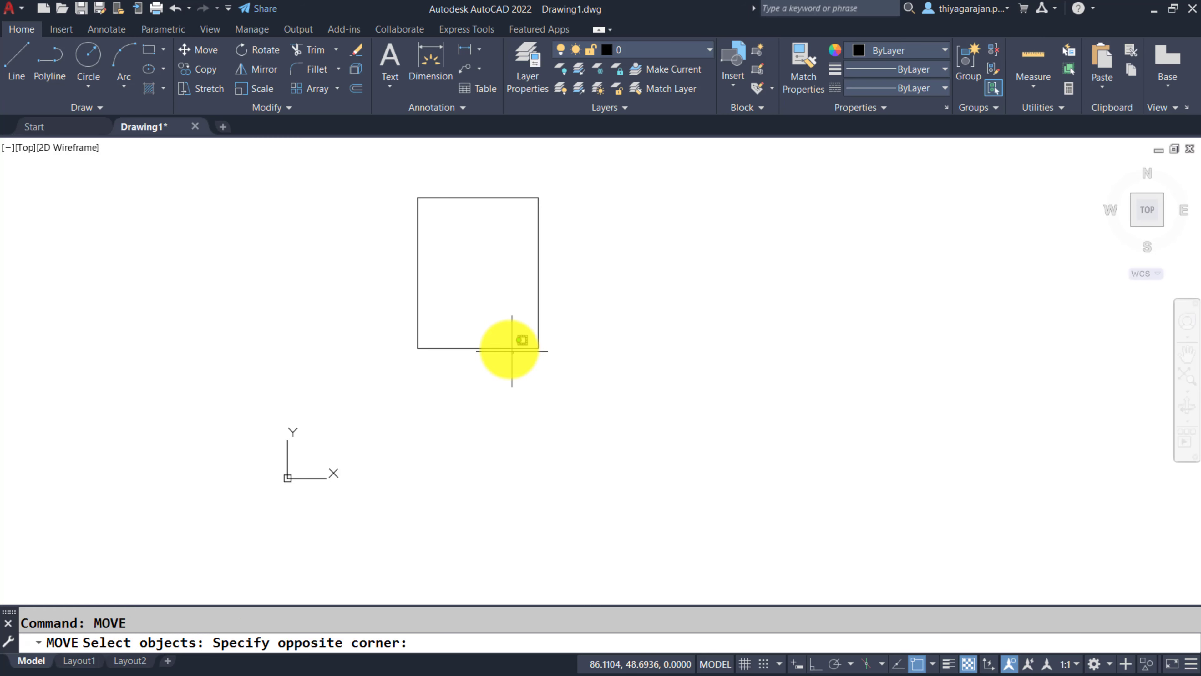
{"action": "left_click", "coordinate": [454, 327]}
{"action": "key", "text": "Return"}
{"action": "left_click", "coordinate": [418, 348]}
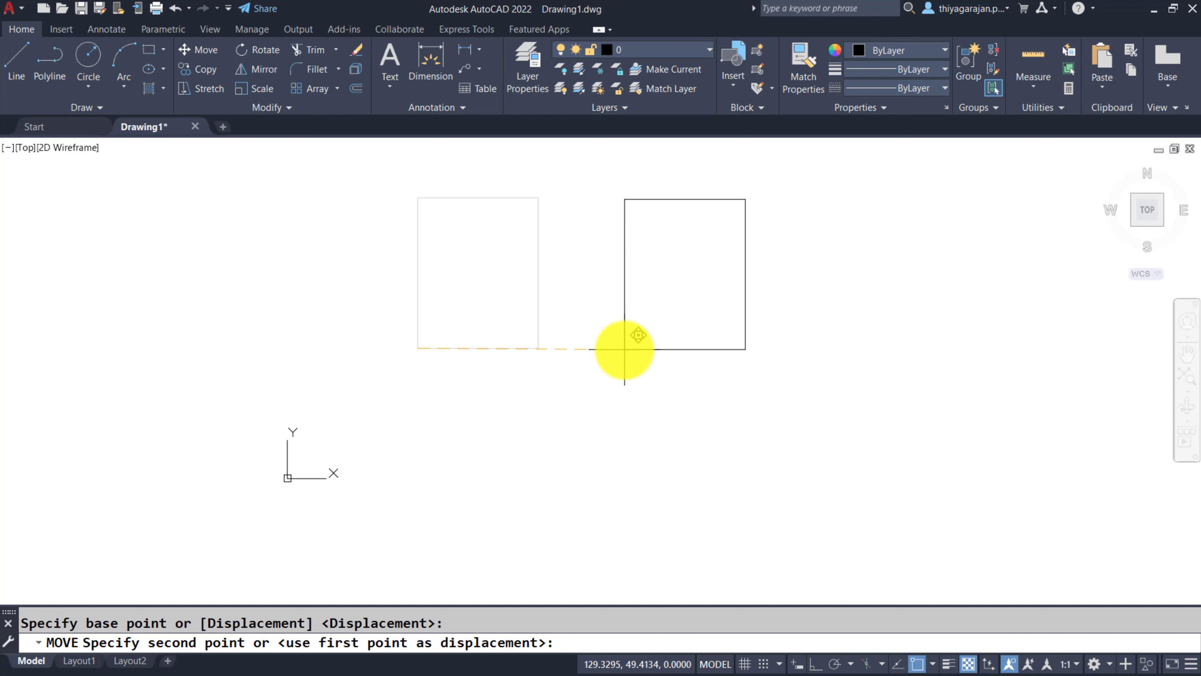
{"action": "type", "text": "@50<0"}
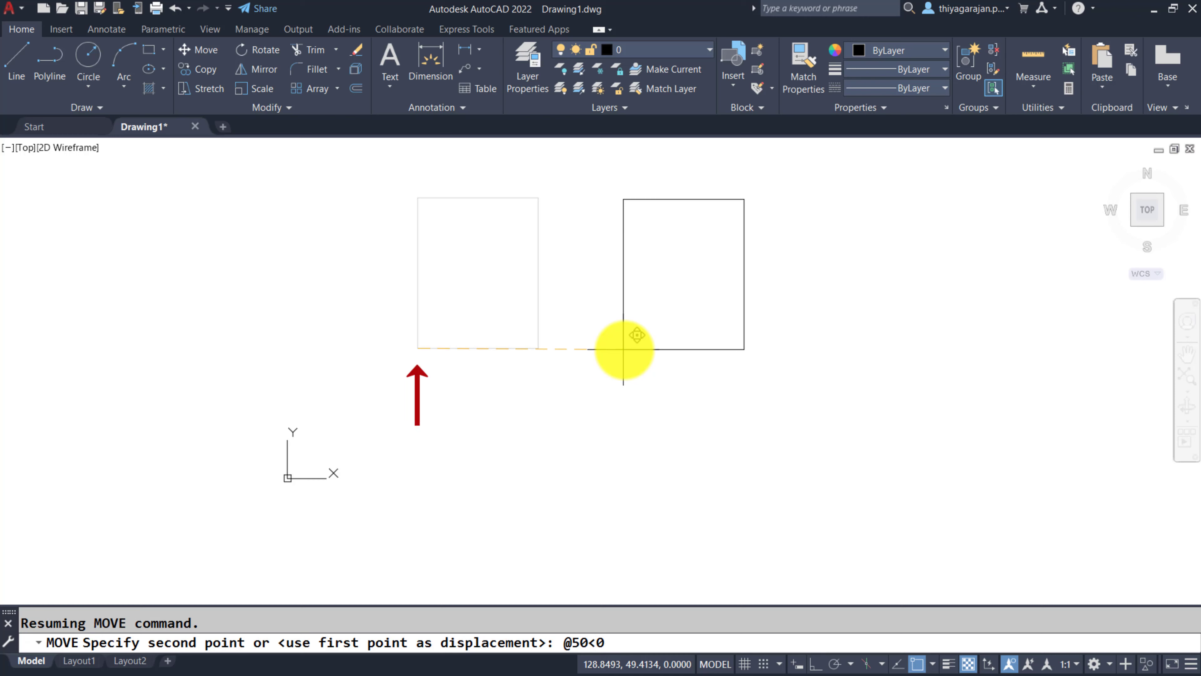
{"action": "key", "text": "Return"}
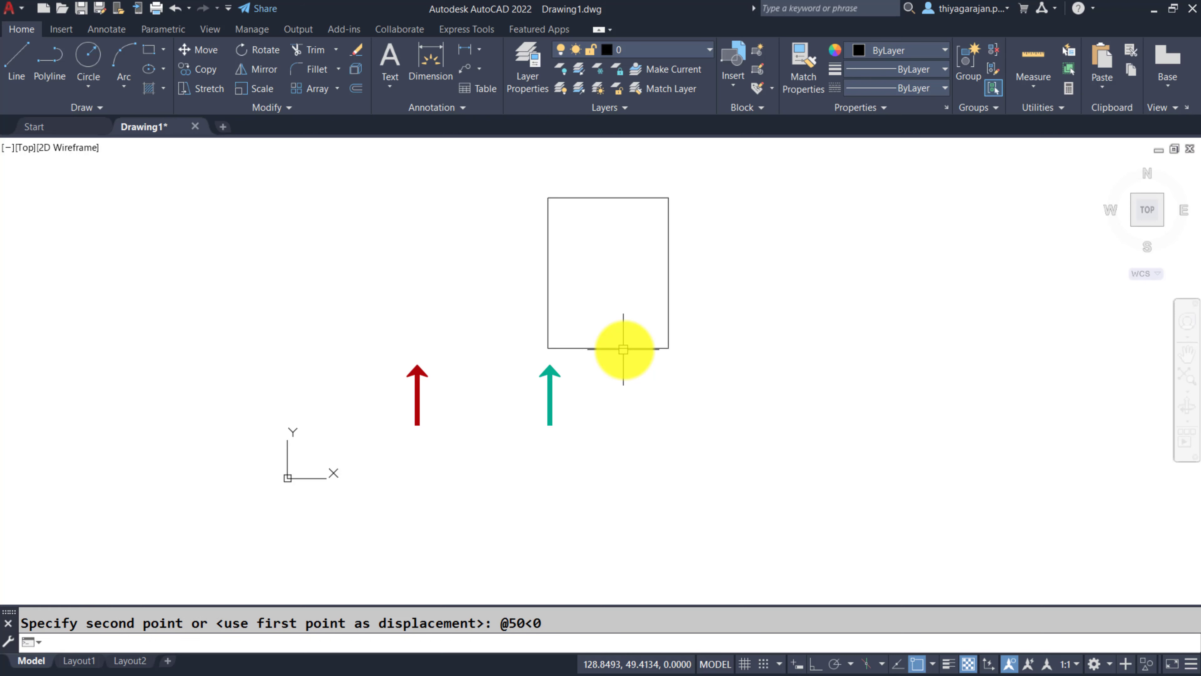
Check the coordinates of the rectangle's lower-left corner with the ID command after the horizontal move
{"action": "type", "text": "id"}
{"action": "key", "text": "Return"}
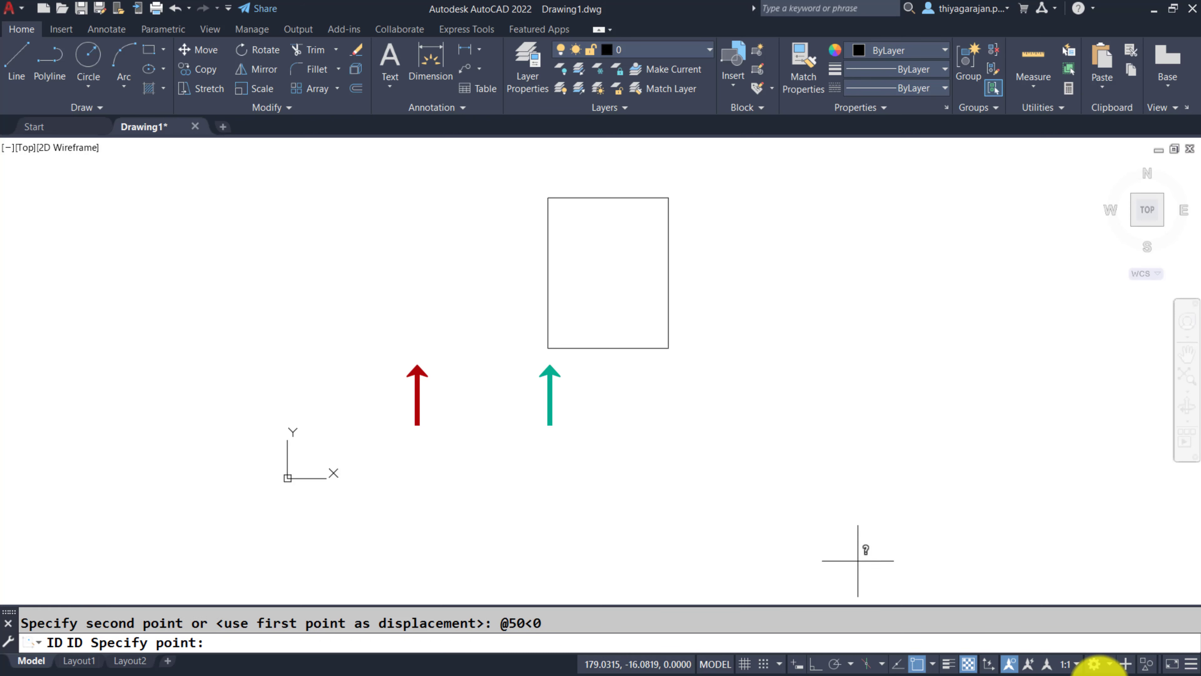
{"action": "left_click", "coordinate": [543, 354]}
{"action": "left_click_drag", "start_coordinate": [273, 623], "coordinate": [331, 622]}
{"action": "left_click_drag", "start_coordinate": [416, 622], "coordinate": [473, 623]}
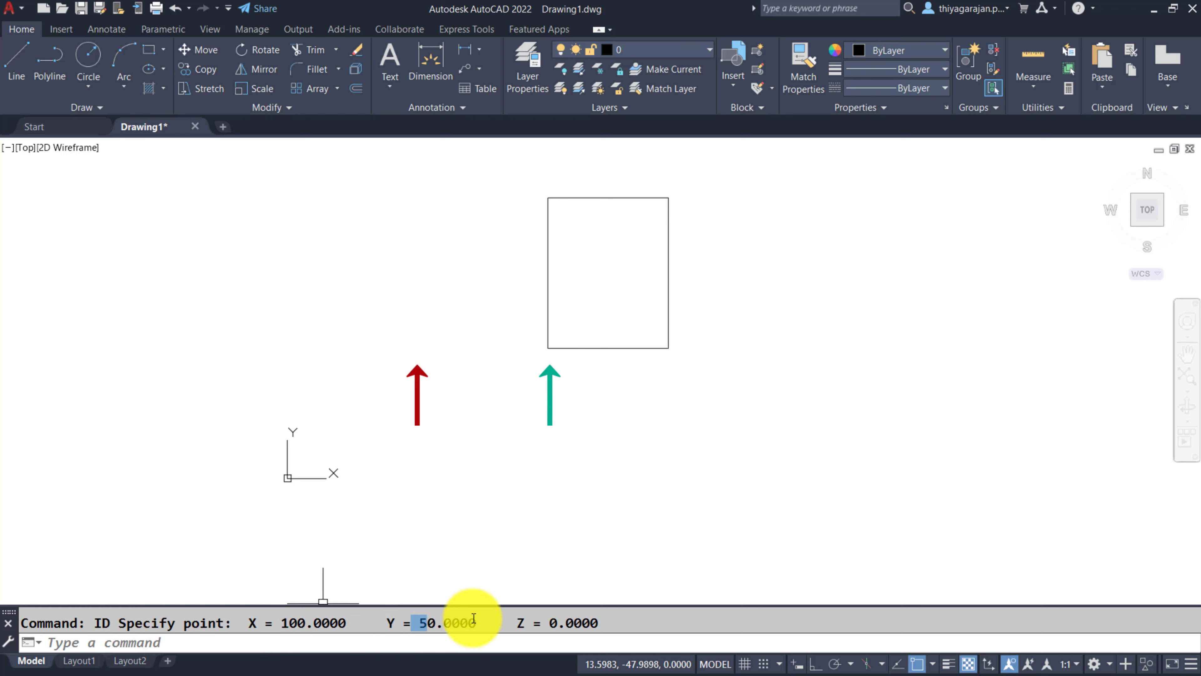
{"action": "type", "text": "move"}
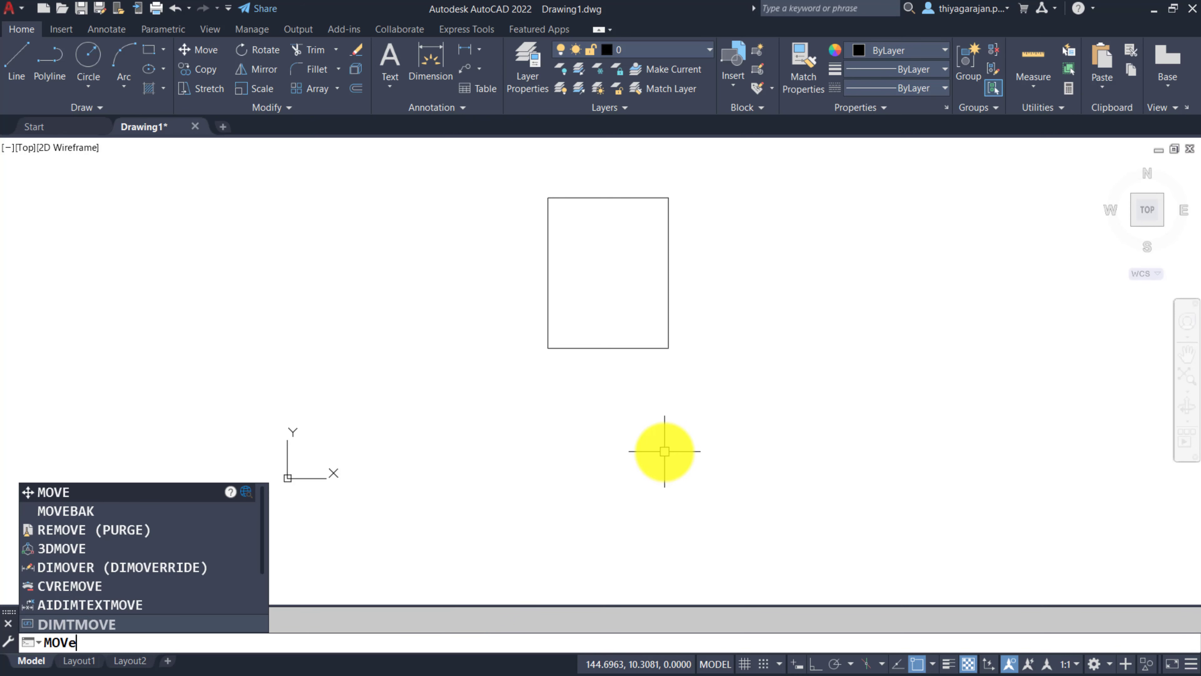
{"action": "key", "text": "Return"}
{"action": "left_click", "coordinate": [601, 351]}
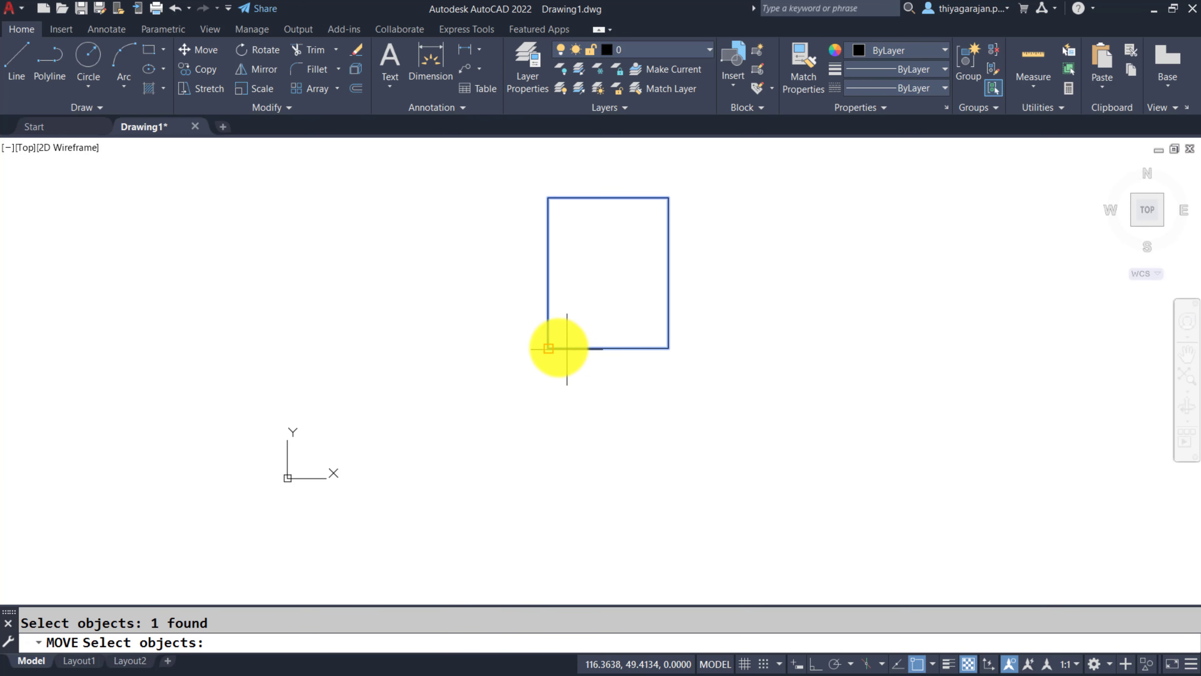
{"action": "key", "text": "Return"}
{"action": "left_click", "coordinate": [548, 348]}
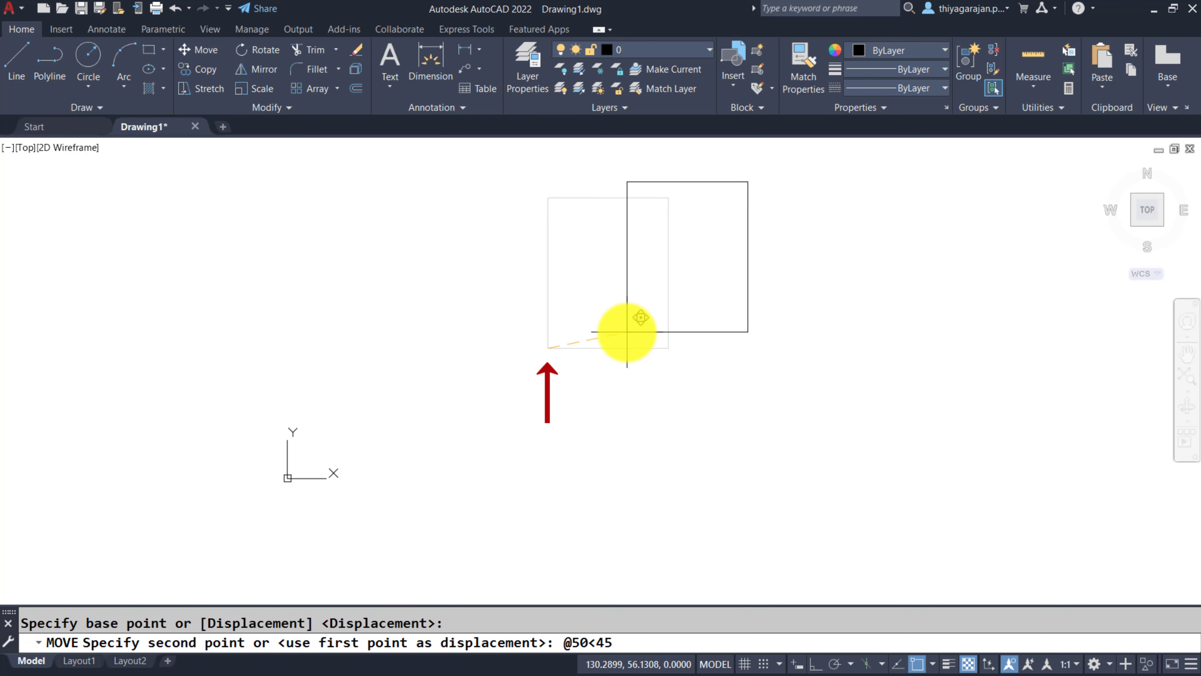
{"action": "type", "text": "@50<45"}
{"action": "key", "text": "Return"}
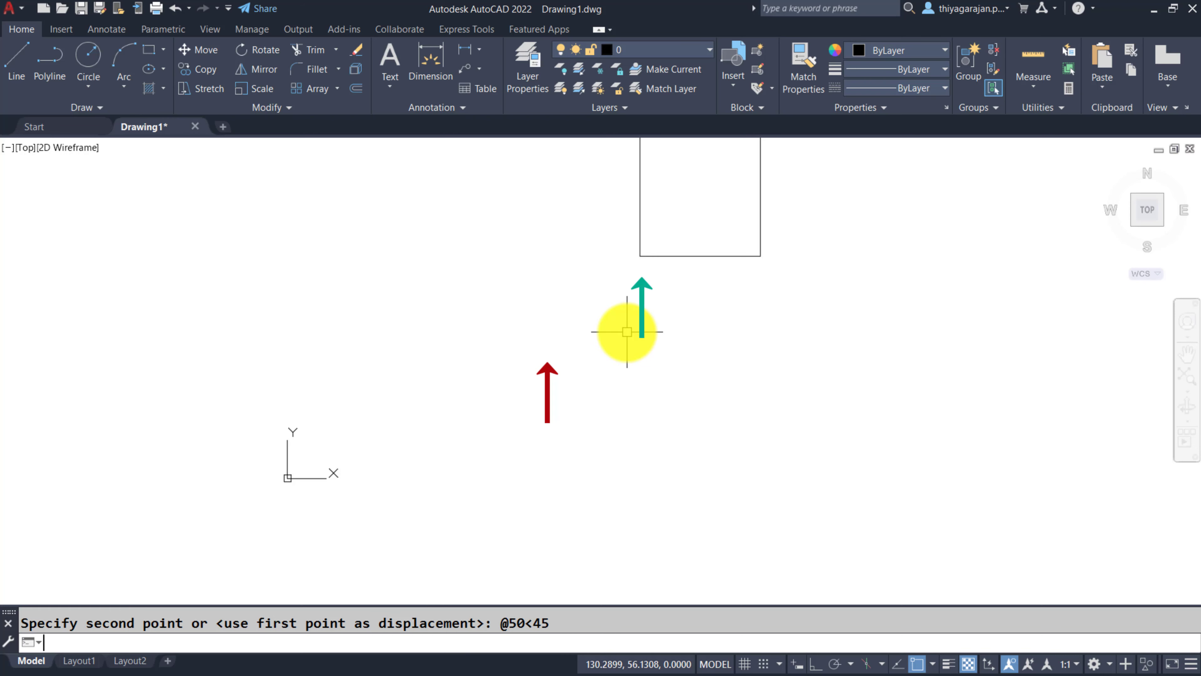
Identify the coordinates of the rectangle's lower-left corner after the 45-degree move
{"action": "type", "text": "id"}
{"action": "key", "text": "Return"}
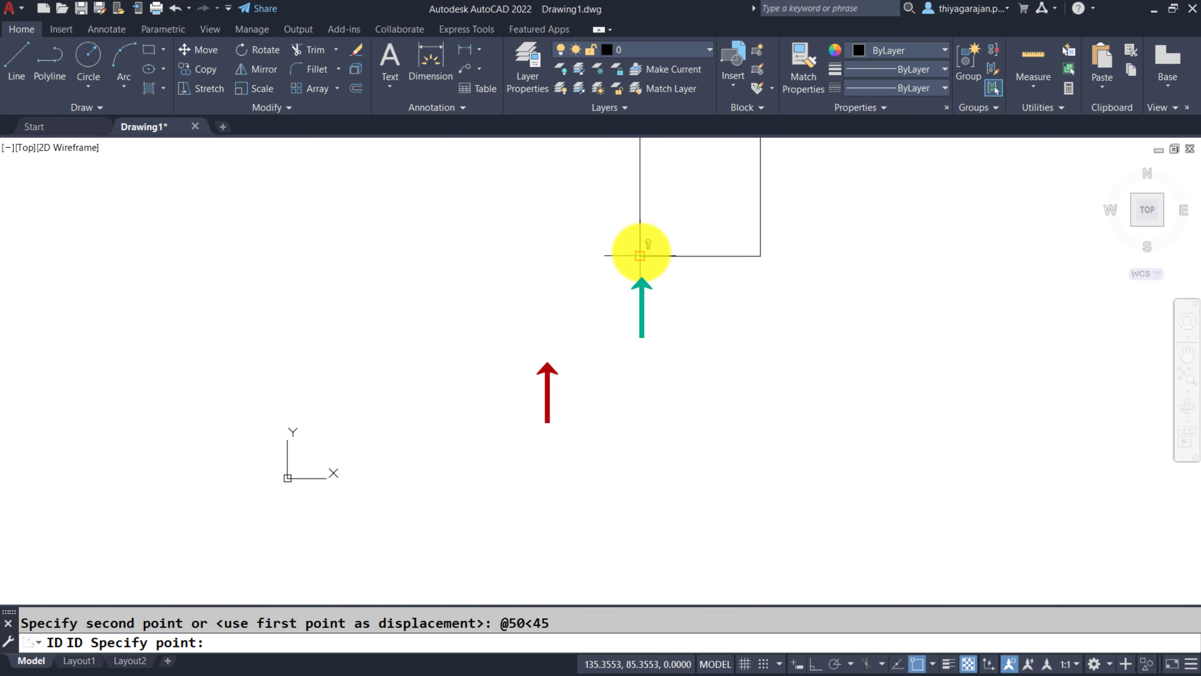
{"action": "left_click", "coordinate": [639, 252]}
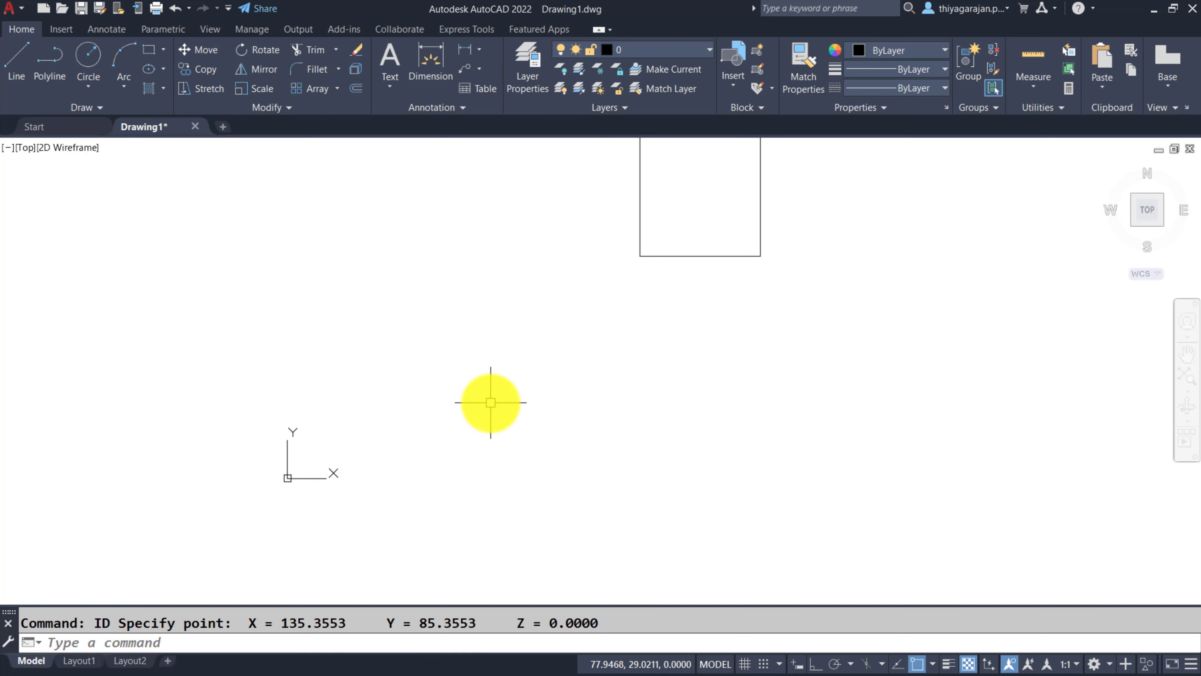
Start the Copy command on the rectangle near the origin and set the copy mode to Single
{"action": "scroll", "coordinate": [361, 407], "scroll_direction": "down", "scroll_amount": 5}
{"action": "scroll", "coordinate": [389, 354], "scroll_direction": "up", "scroll_amount": 2}
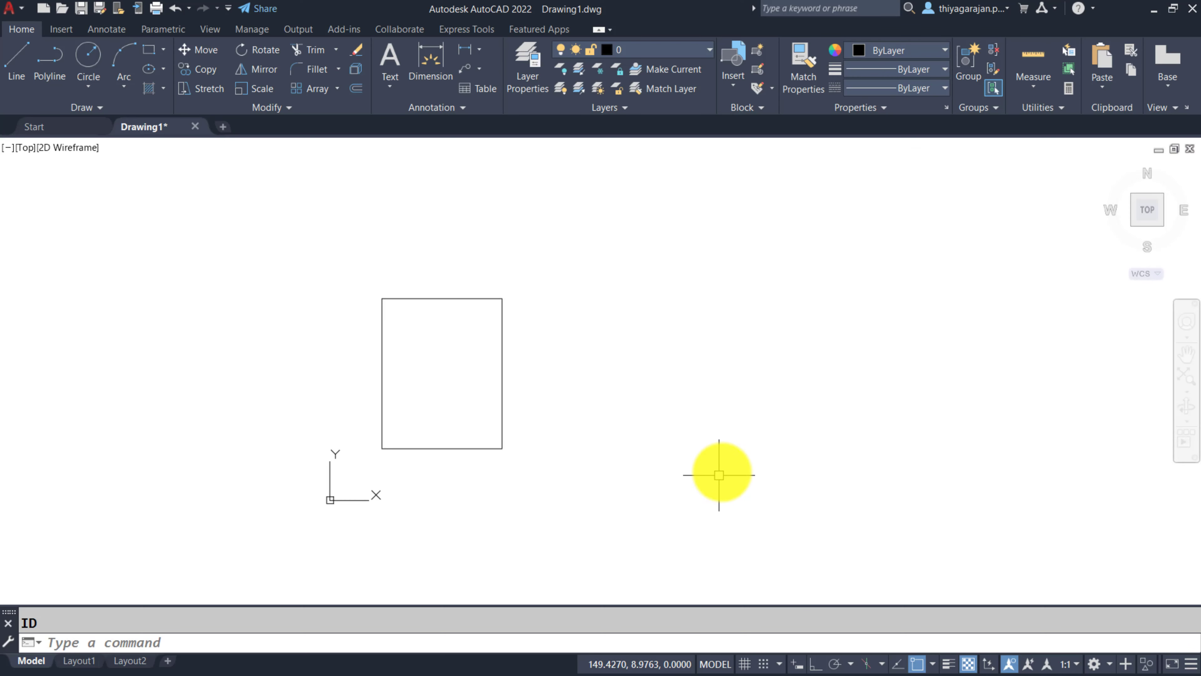
{"action": "type", "text": "copy"}
{"action": "key", "text": "Return"}
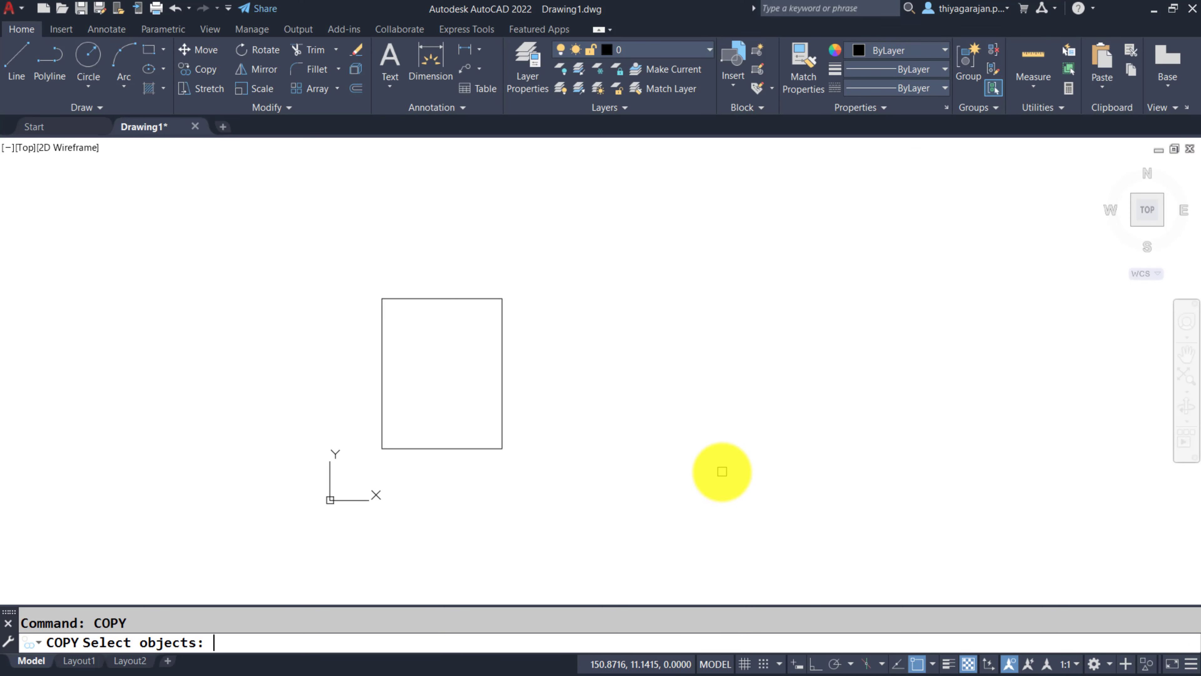
{"action": "left_click", "coordinate": [503, 453]}
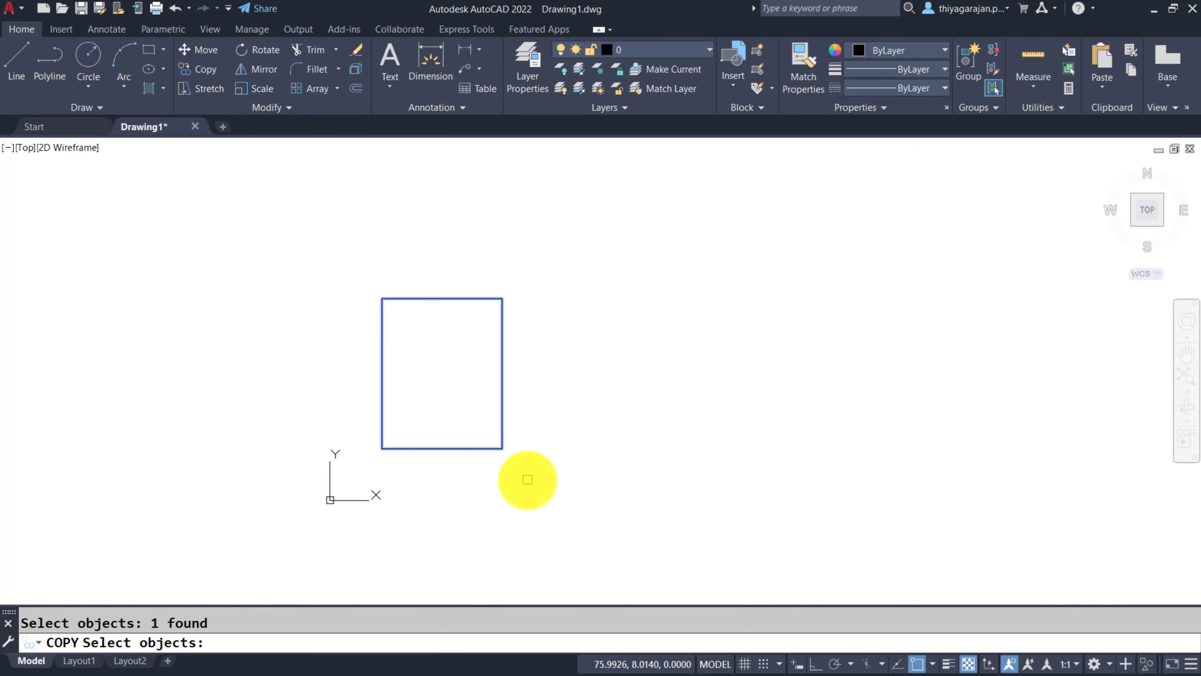
{"action": "scroll", "coordinate": [528, 480], "scroll_direction": "up", "scroll_amount": 2}
{"action": "key", "text": "Return"}
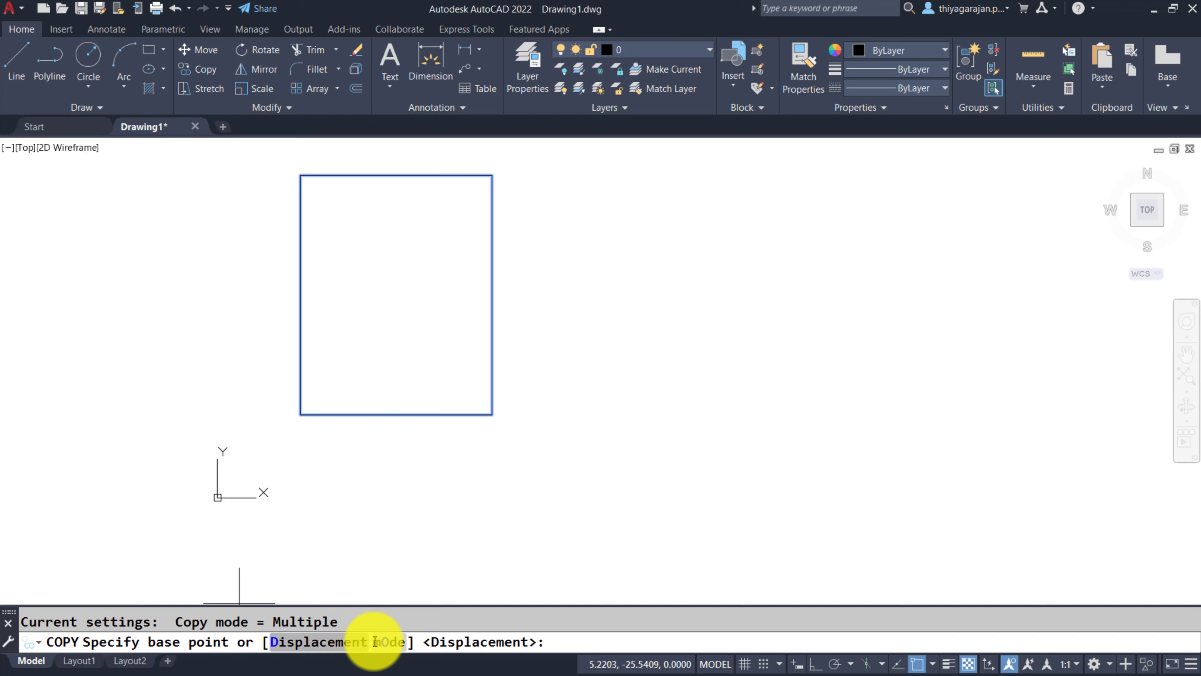
{"action": "left_click", "coordinate": [388, 642]}
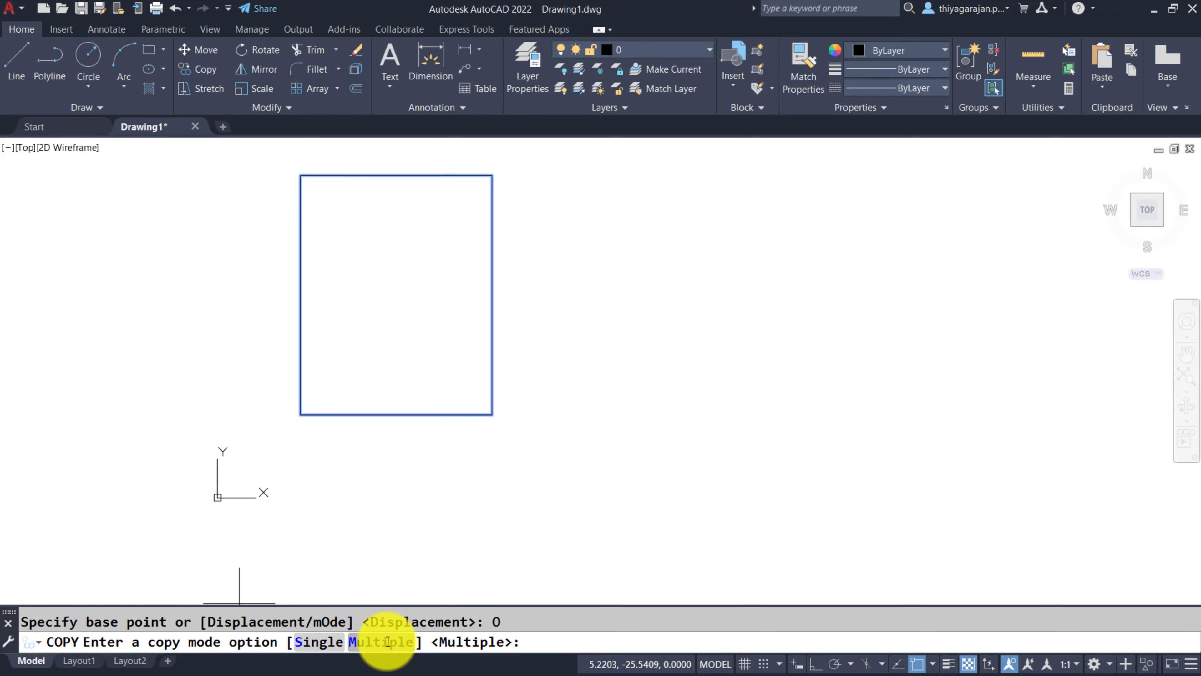
{"action": "left_click", "coordinate": [321, 645]}
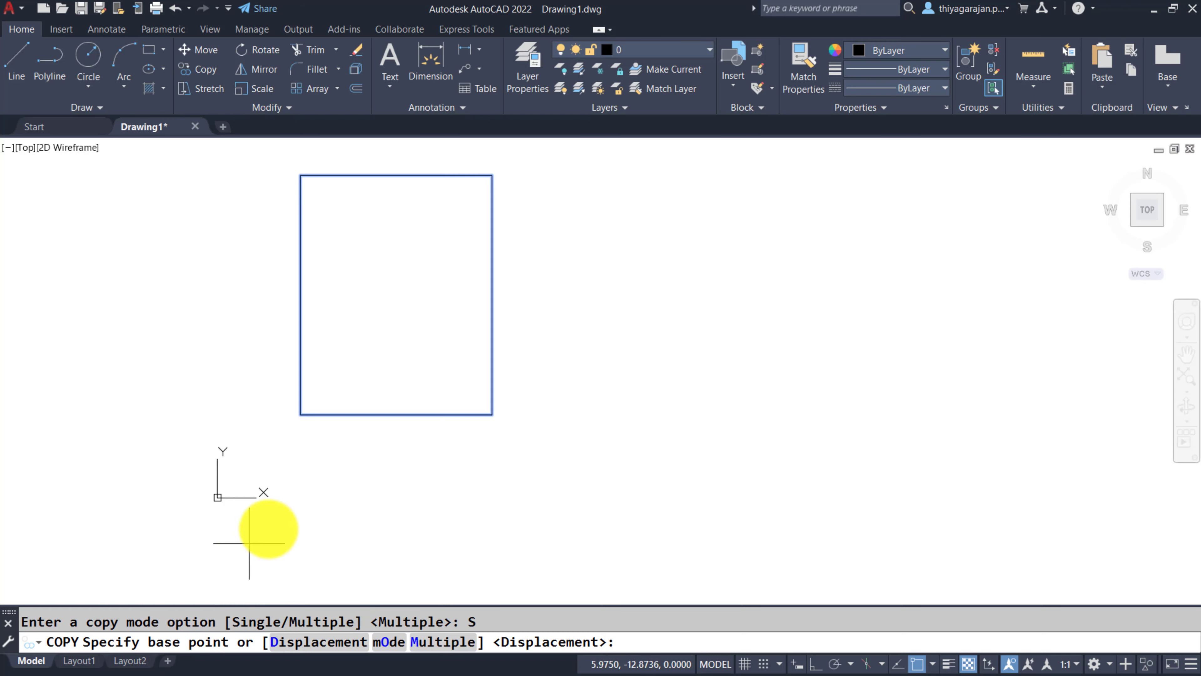
{"action": "scroll", "coordinate": [291, 508], "scroll_direction": "down", "scroll_amount": 1}
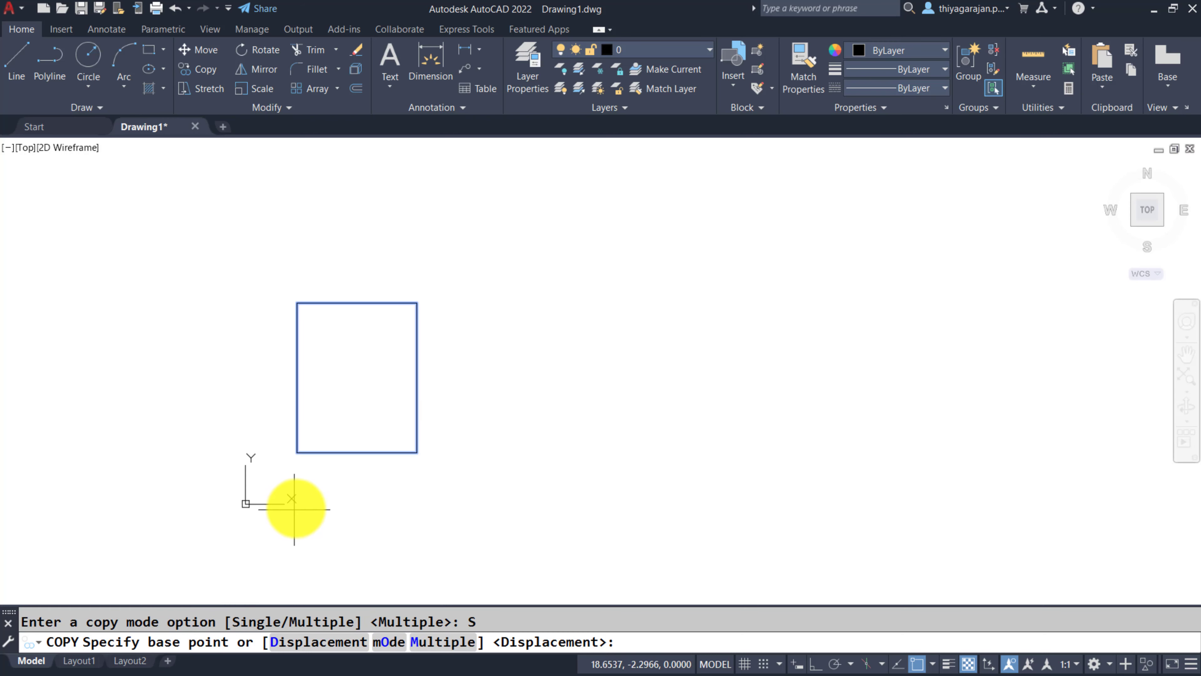
{"action": "left_click", "coordinate": [296, 452]}
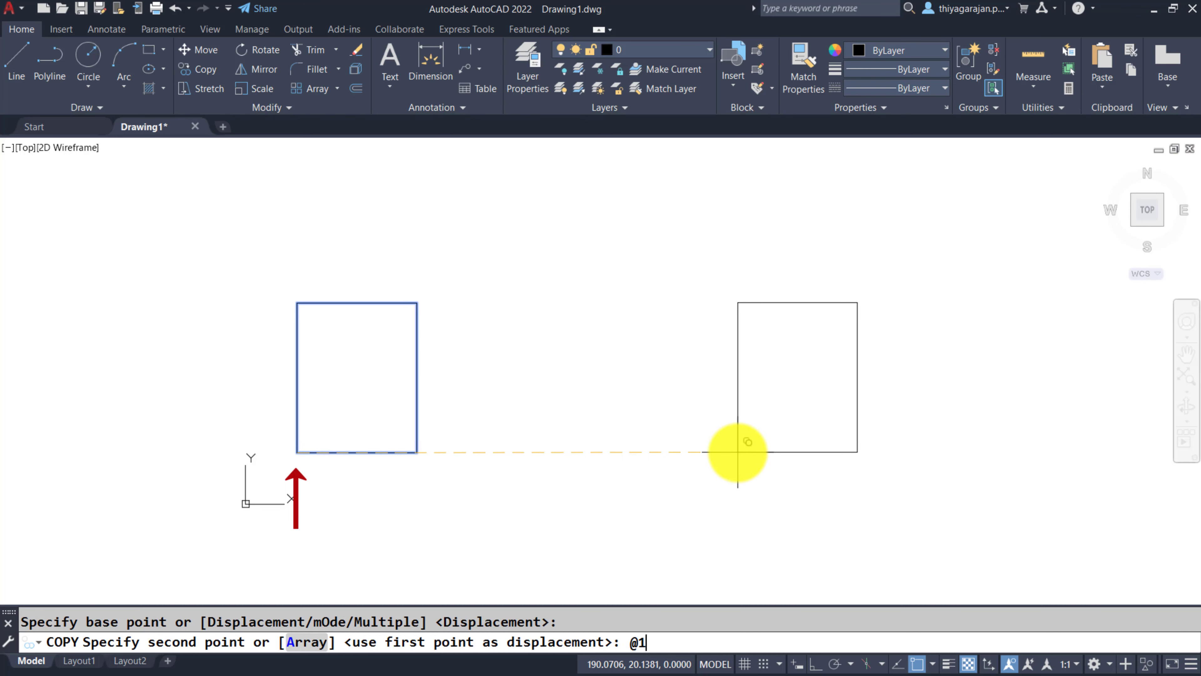
{"action": "type", "text": "@100<0"}
{"action": "key", "text": "Return"}
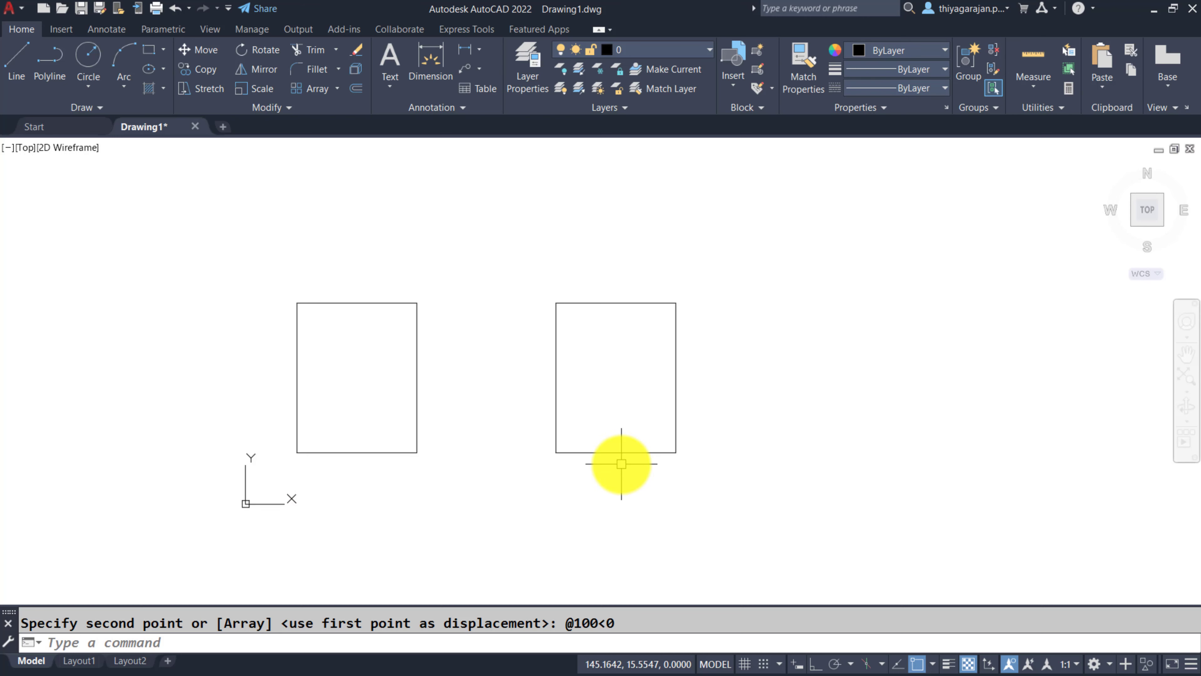
Start another Copy on the original rectangle near the origin and set the copy mode to Multiple
{"action": "type", "text": "copy"}
{"action": "key", "text": "Return"}
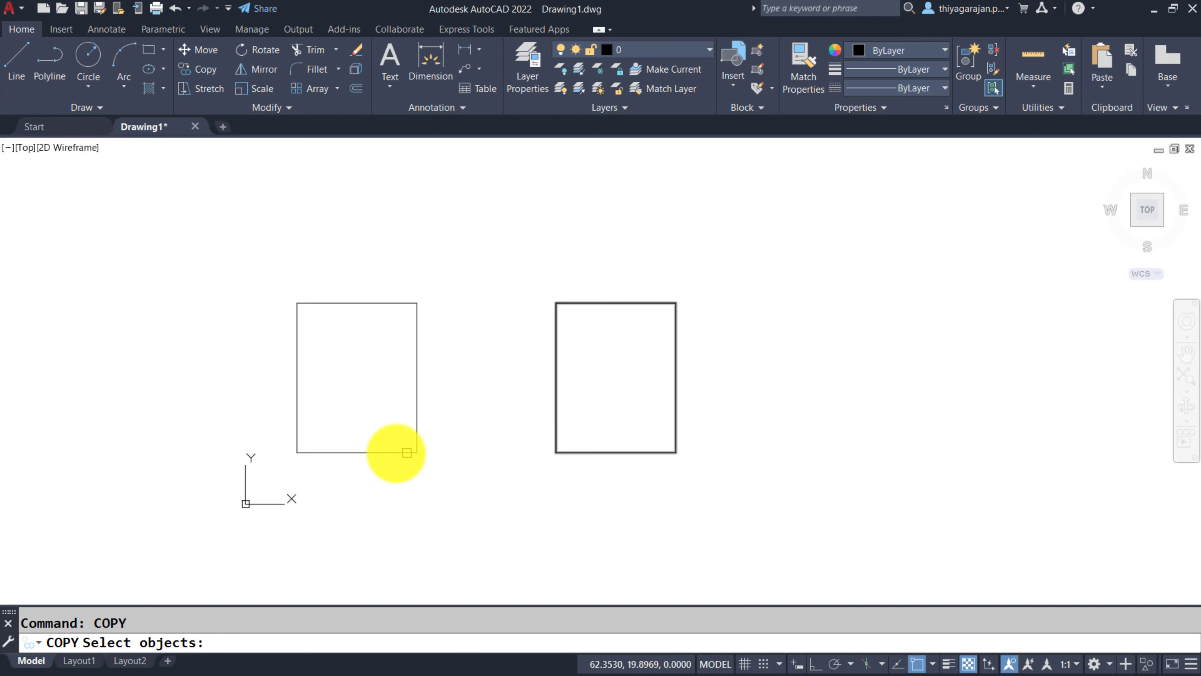
{"action": "left_click", "coordinate": [397, 452]}
{"action": "key", "text": "Return"}
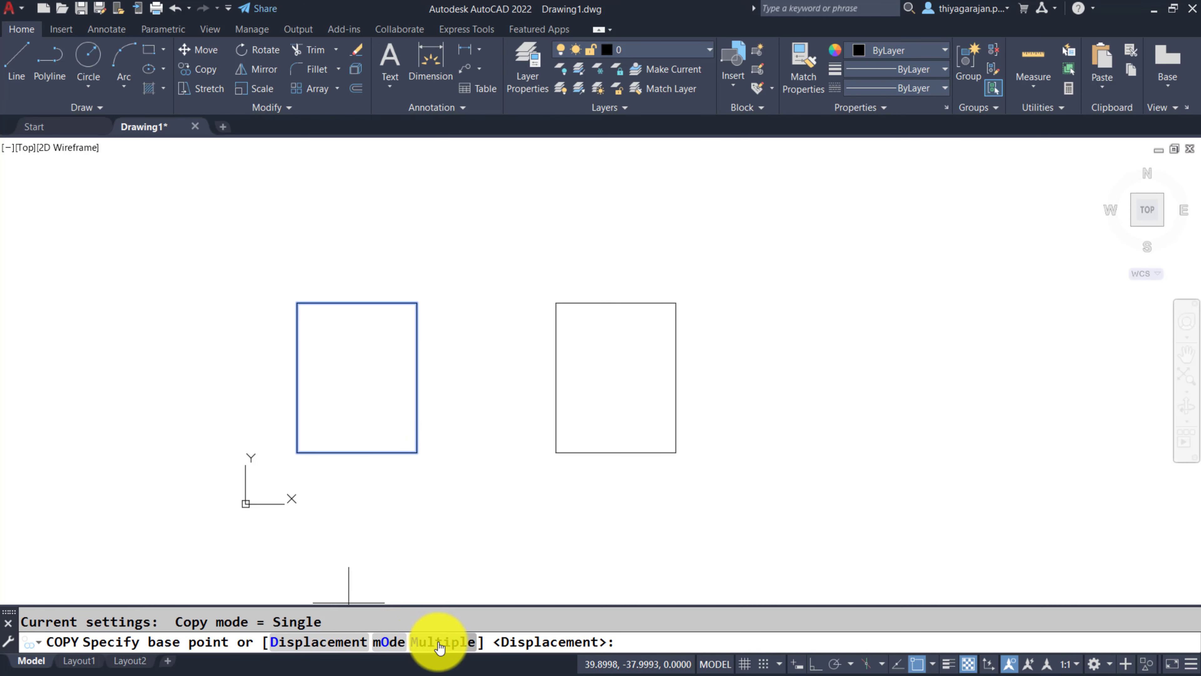
{"action": "left_click", "coordinate": [389, 643]}
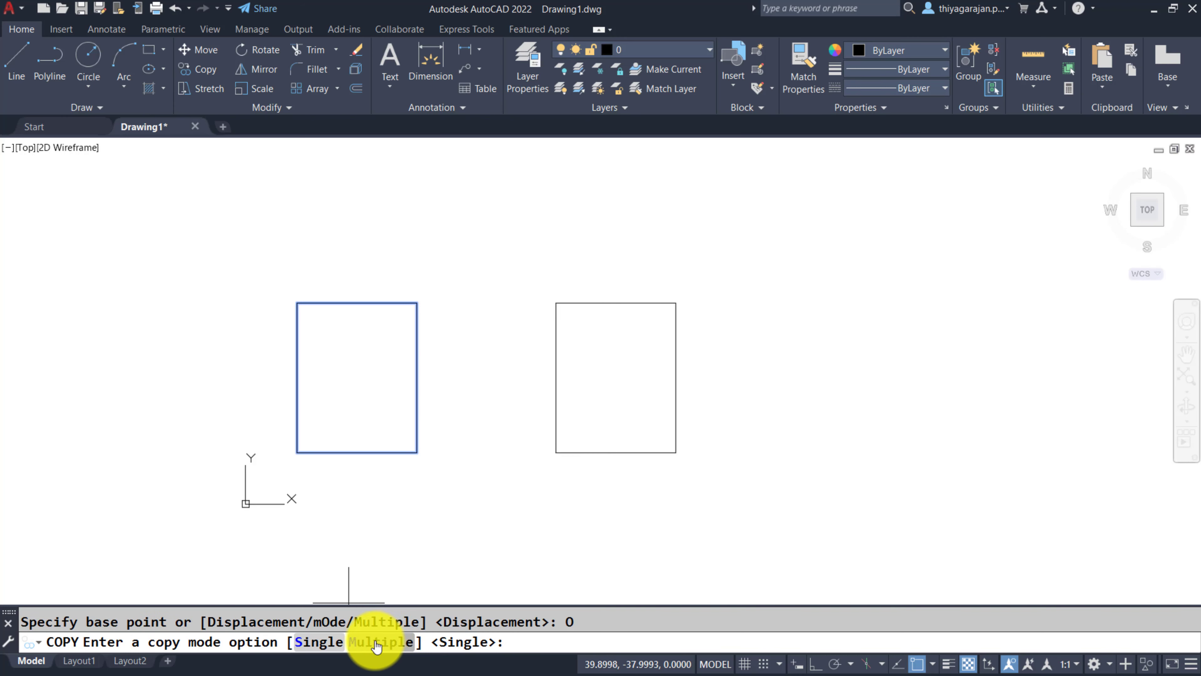
{"action": "left_click", "coordinate": [393, 643]}
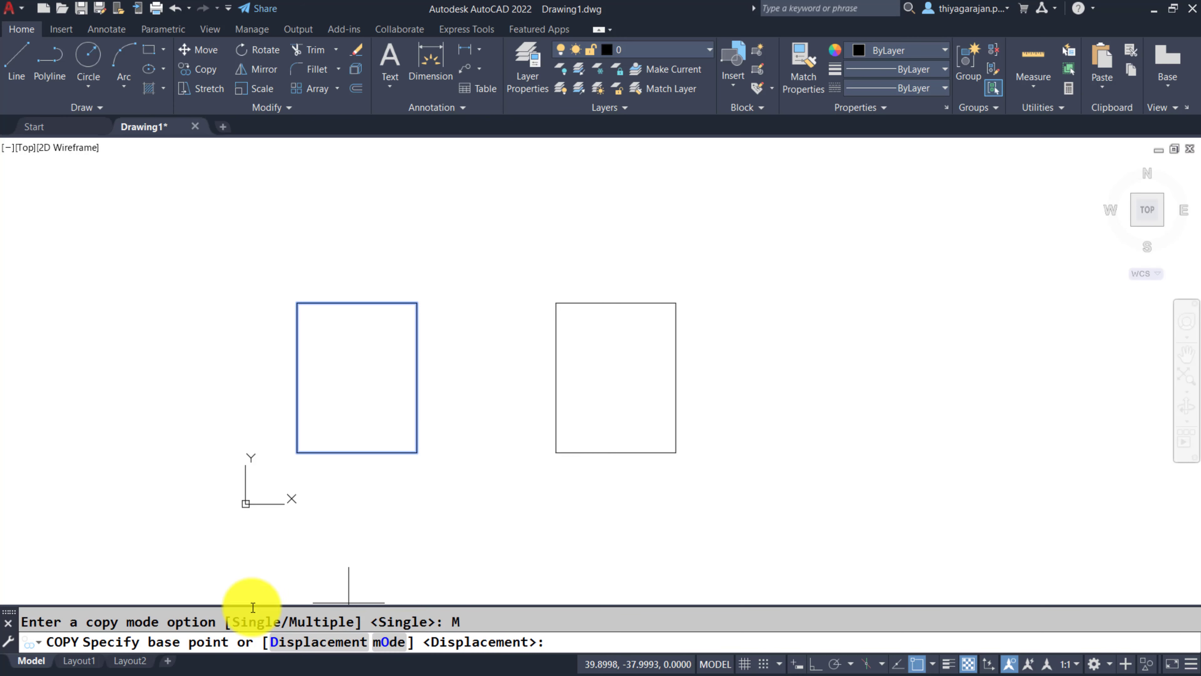
Pick the original rectangle's lower-left corner as base point and place the copy using that first point as displacement
{"action": "left_click", "coordinate": [298, 452]}
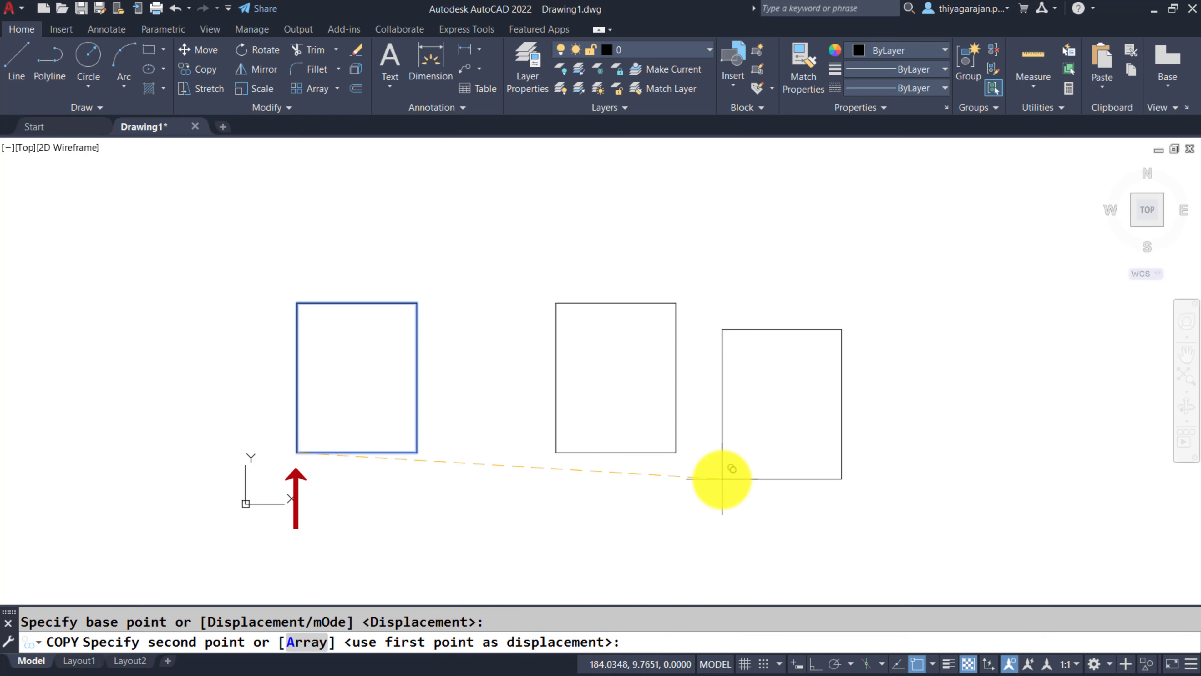
{"action": "key", "text": "Return"}
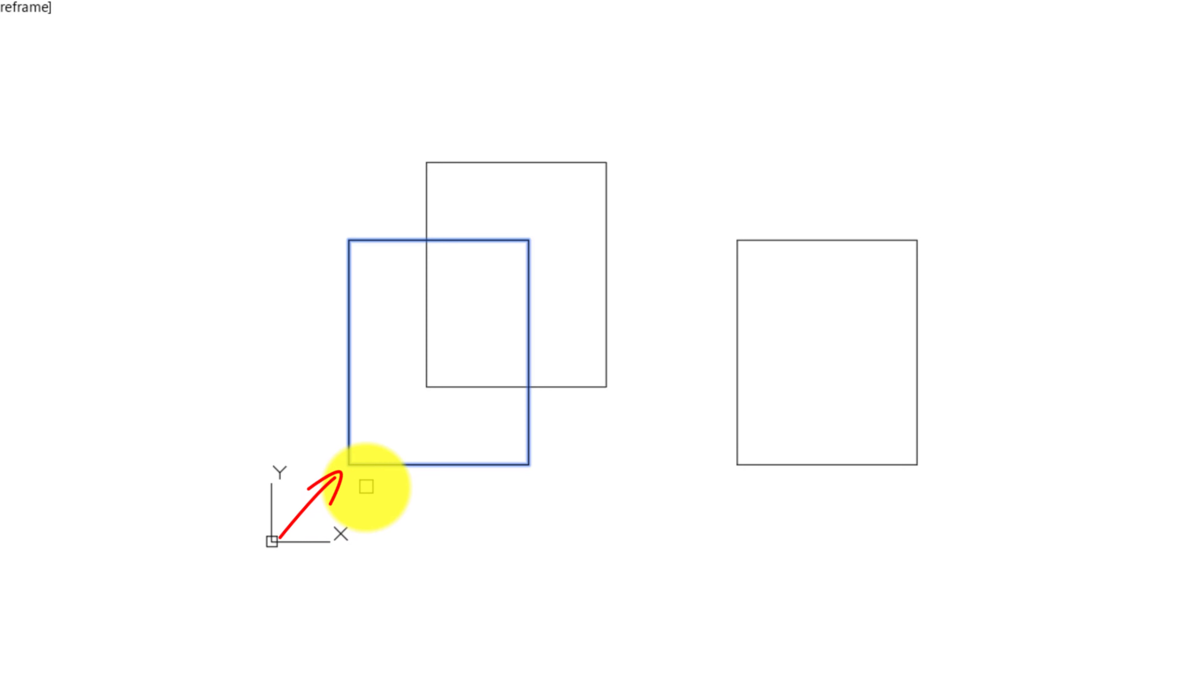
{"action": "key", "text": "Escape"}
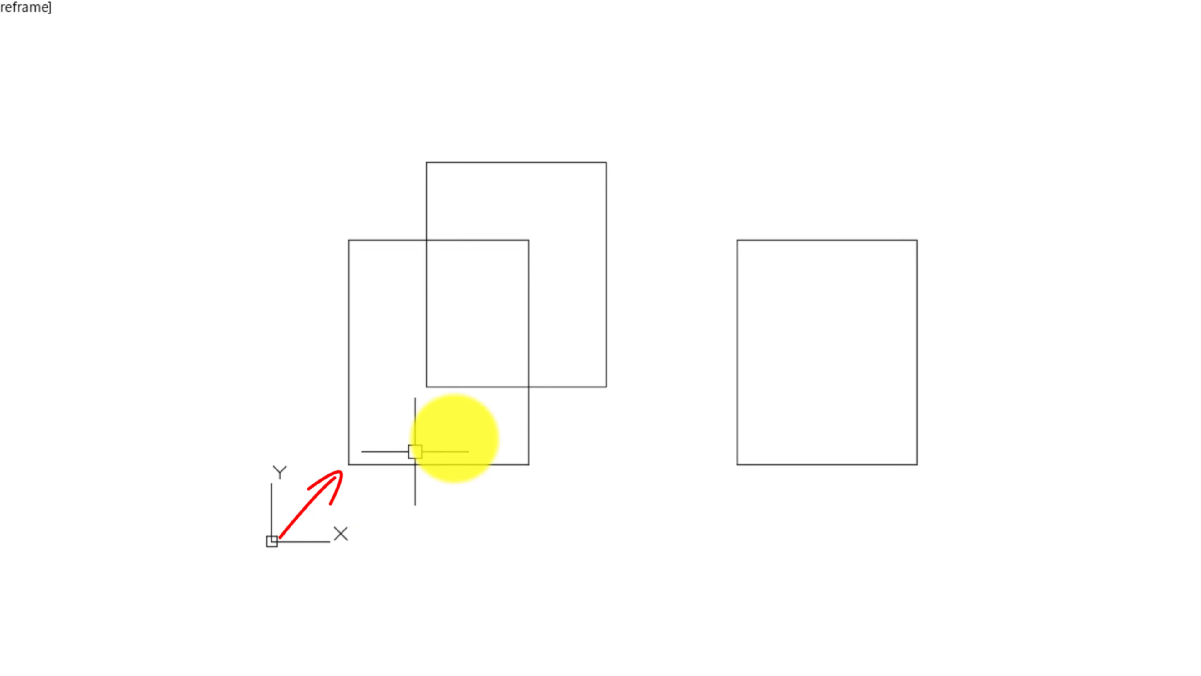
Check the coordinates of the original rectangle's lower-left corner with the ID command
{"action": "left_click", "coordinate": [573, 387]}
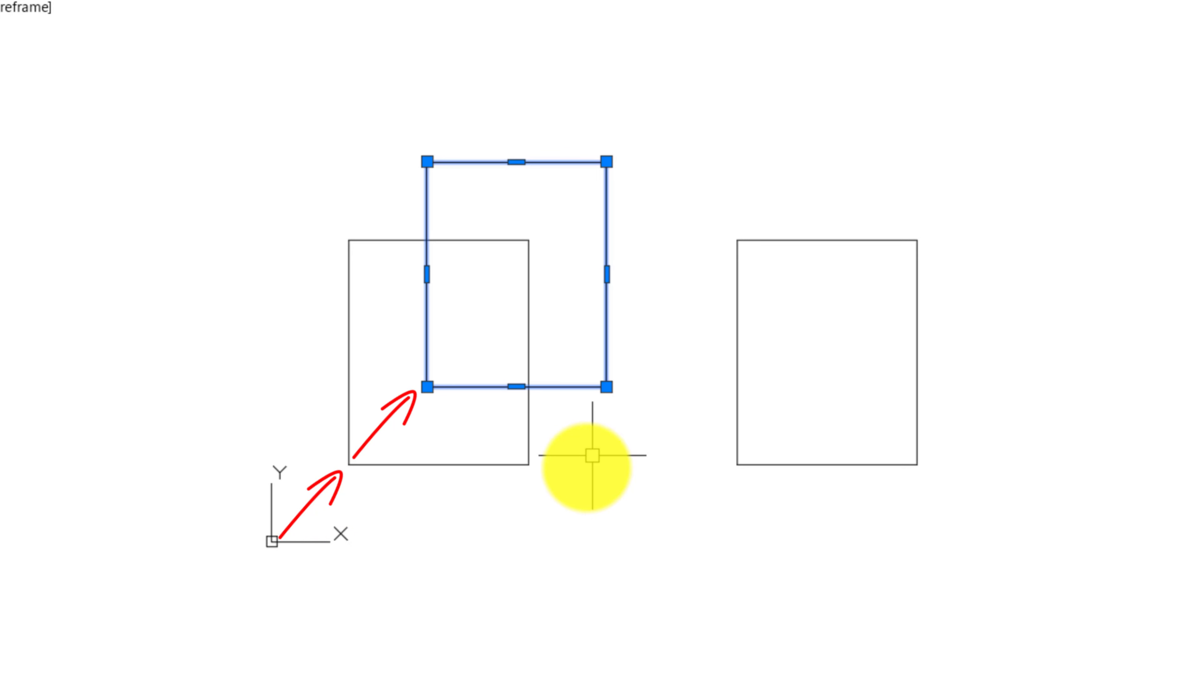
{"action": "key", "text": "Escape"}
{"action": "type", "text": "id"}
{"action": "key", "text": "Return"}
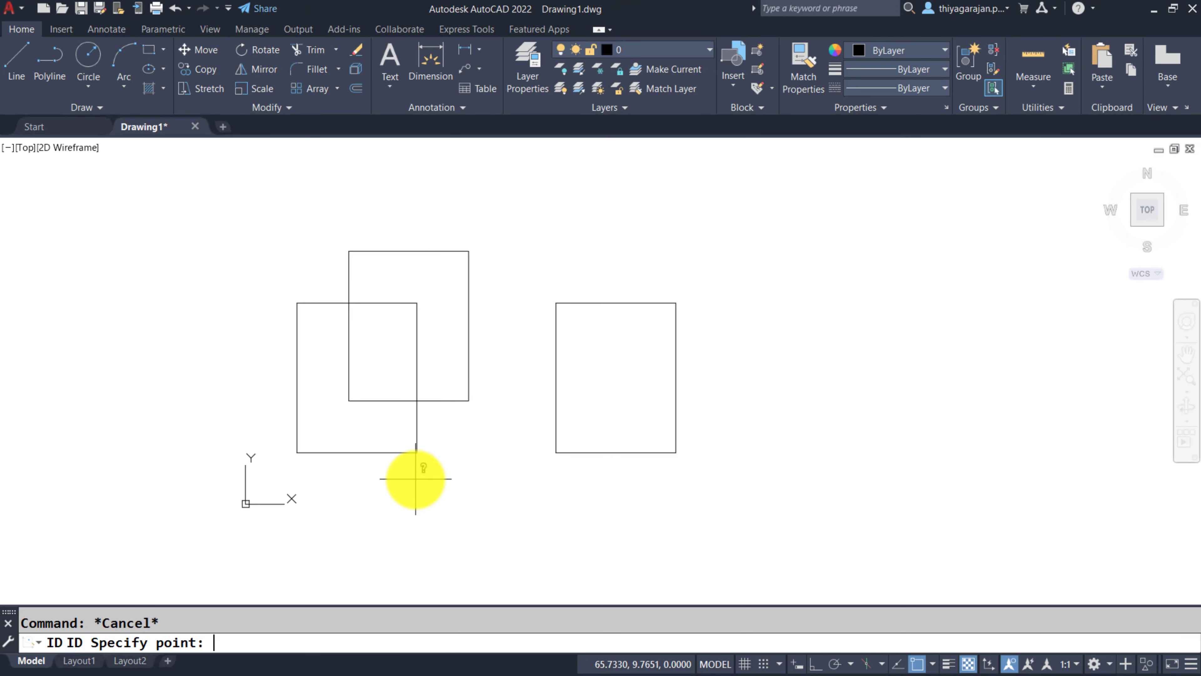
{"action": "left_click", "coordinate": [297, 452]}
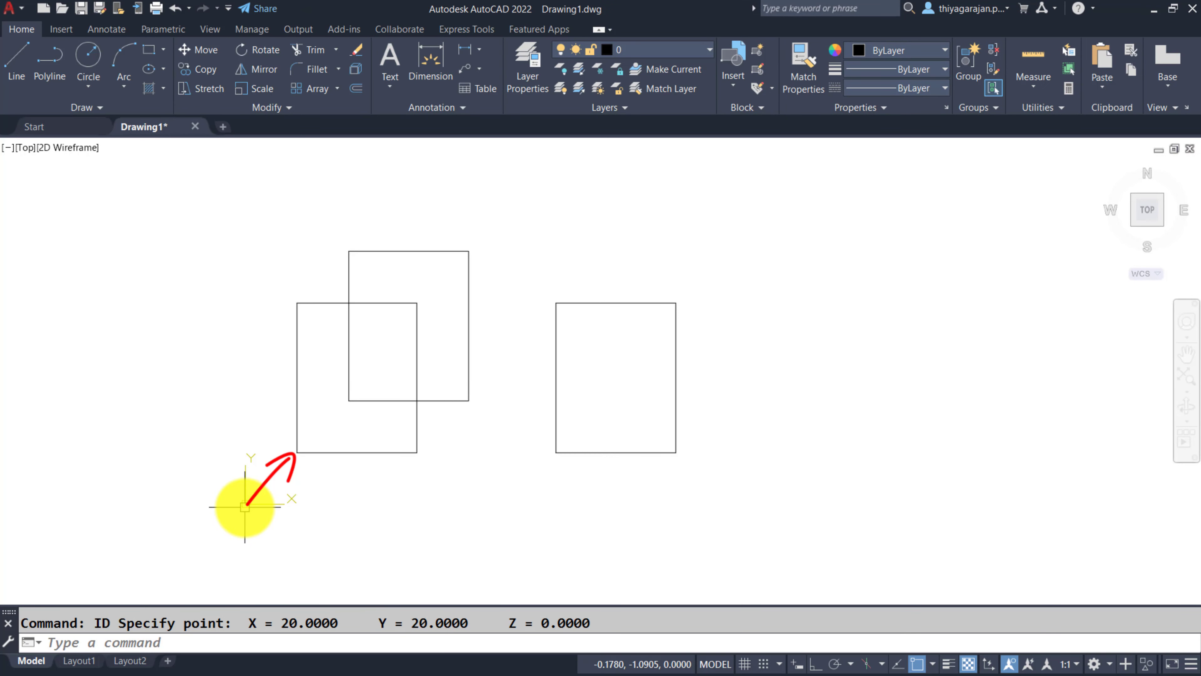
Check the coordinates of the overlapping copy's lower-left corner with the ID command
{"action": "left_click", "coordinate": [293, 497]}
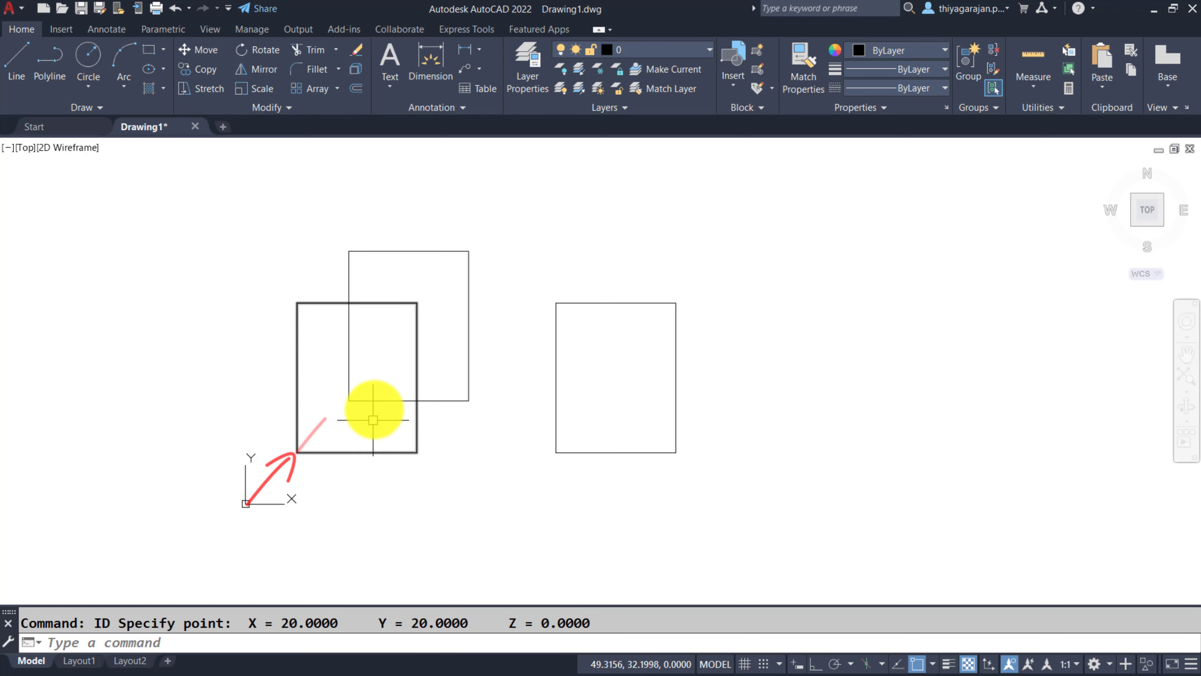
{"action": "left_click", "coordinate": [376, 400]}
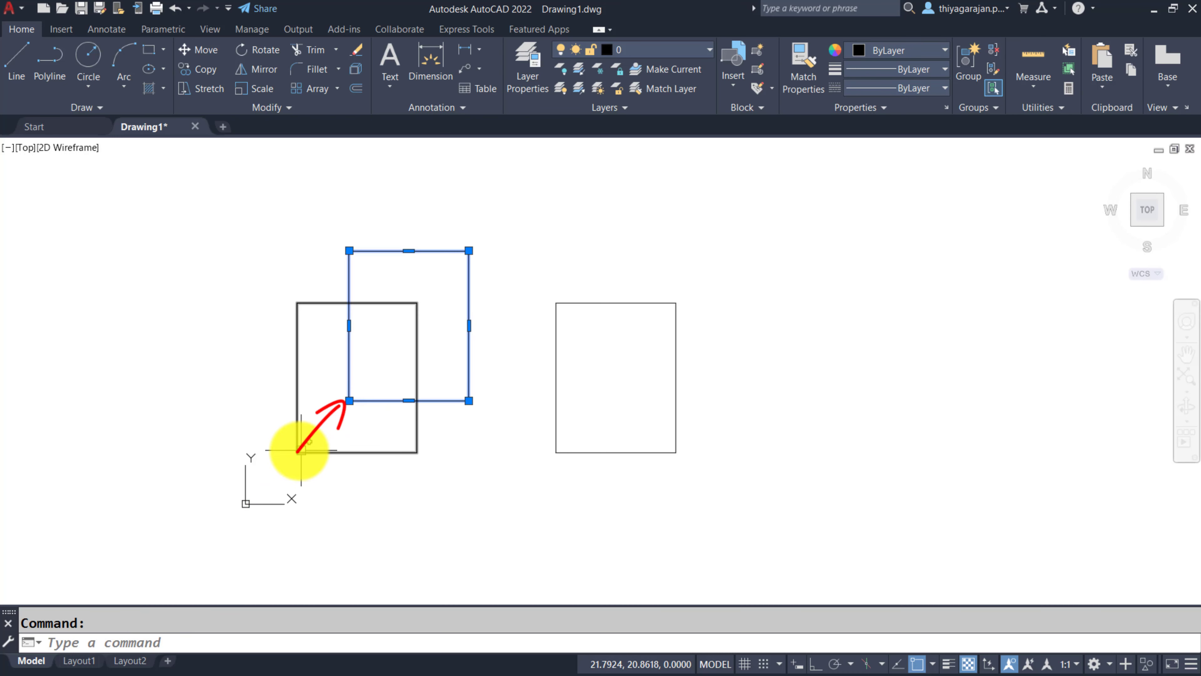
{"action": "key", "text": "Escape"}
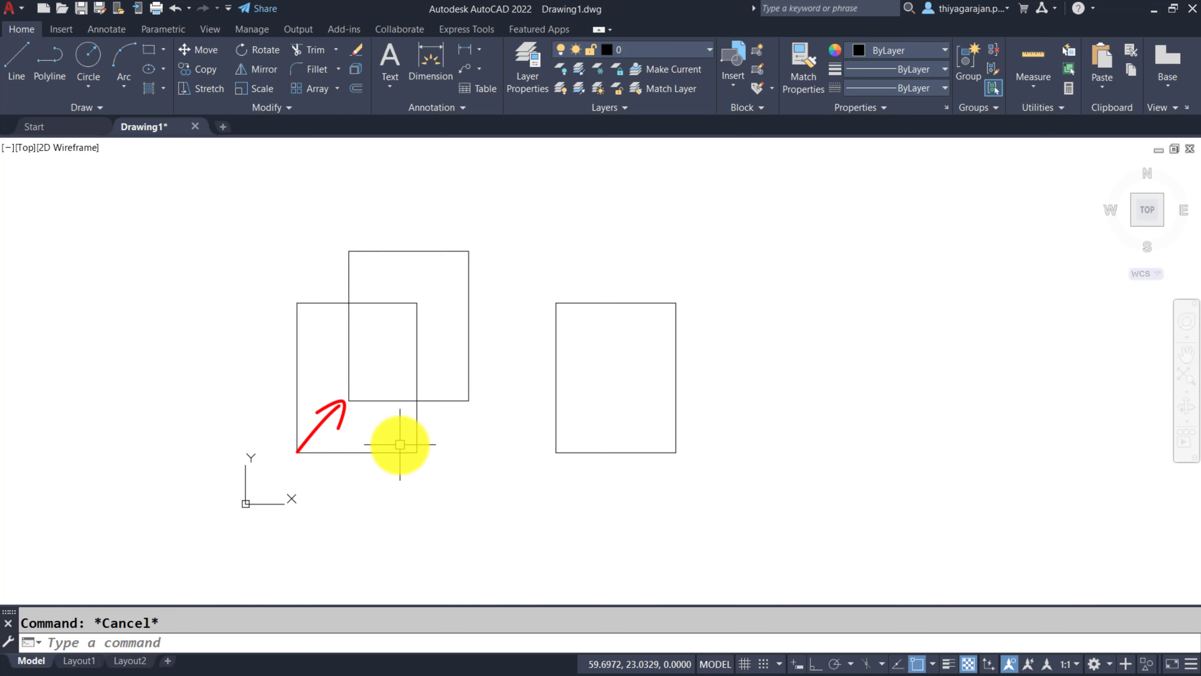
{"action": "type", "text": "ID"}
{"action": "key", "text": "Return"}
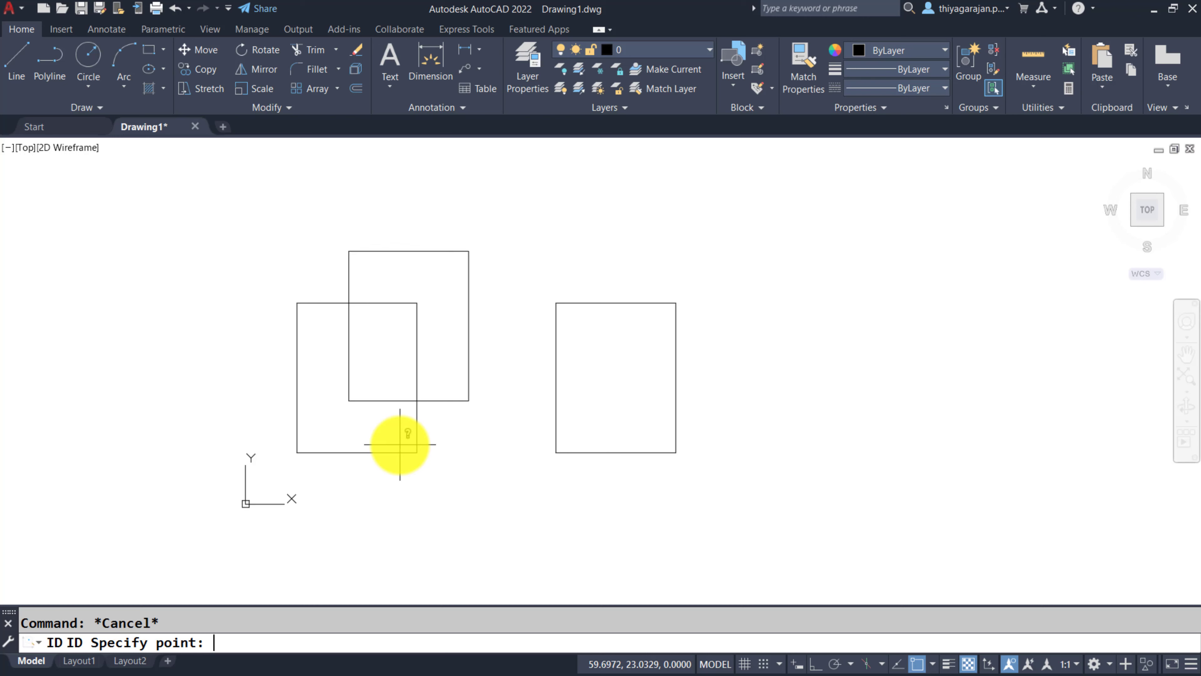
{"action": "left_click", "coordinate": [349, 401]}
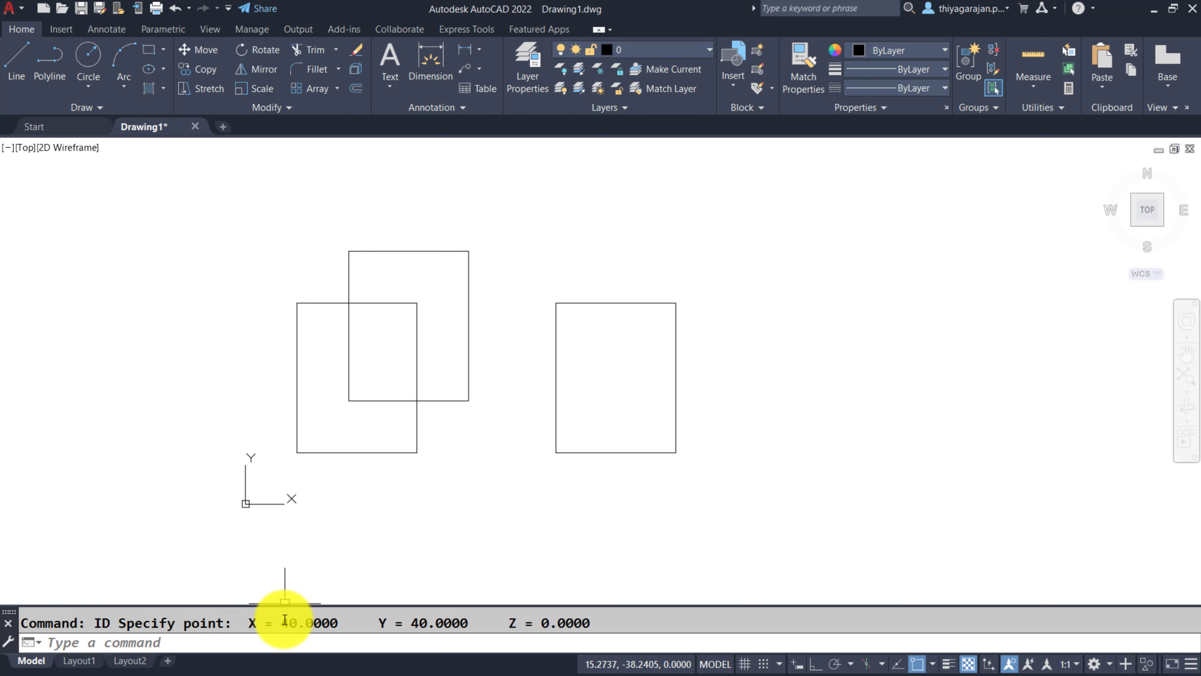
{"action": "left_click_drag", "start_coordinate": [285, 619], "coordinate": [487, 601]}
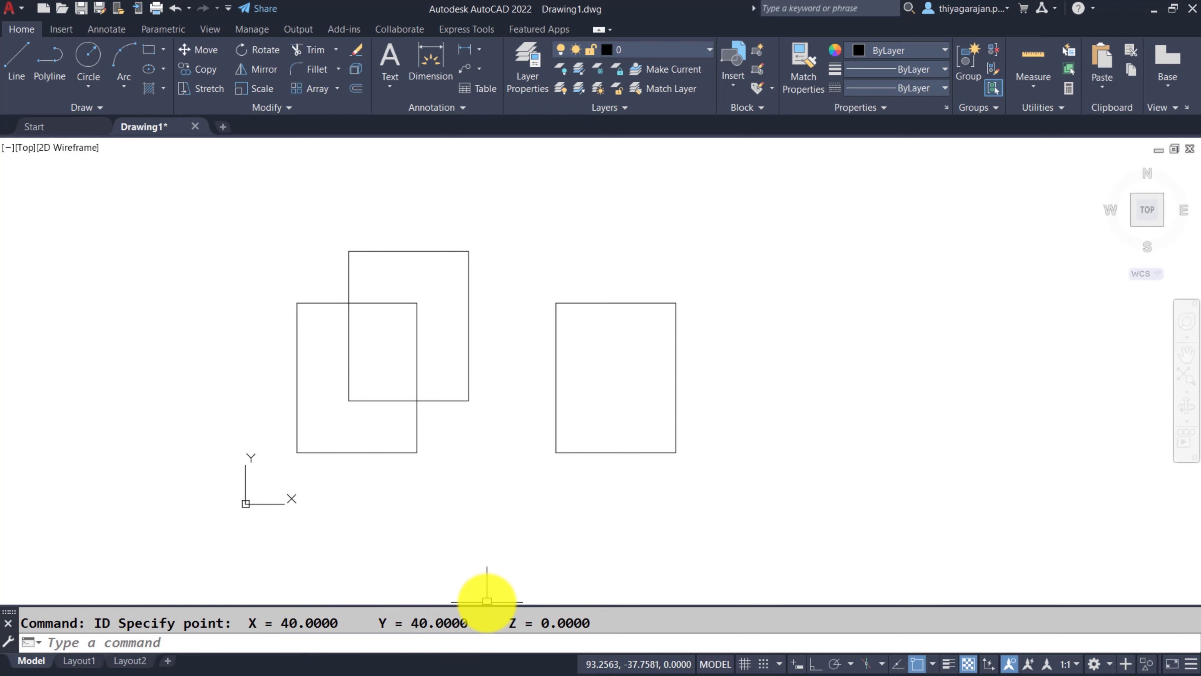
Start the Copy command on the original rectangle near the origin, using its lower-left corner as base point
{"action": "type", "text": "copy"}
{"action": "key", "text": "Return"}
{"action": "left_click", "coordinate": [333, 452]}
{"action": "key", "text": "Return"}
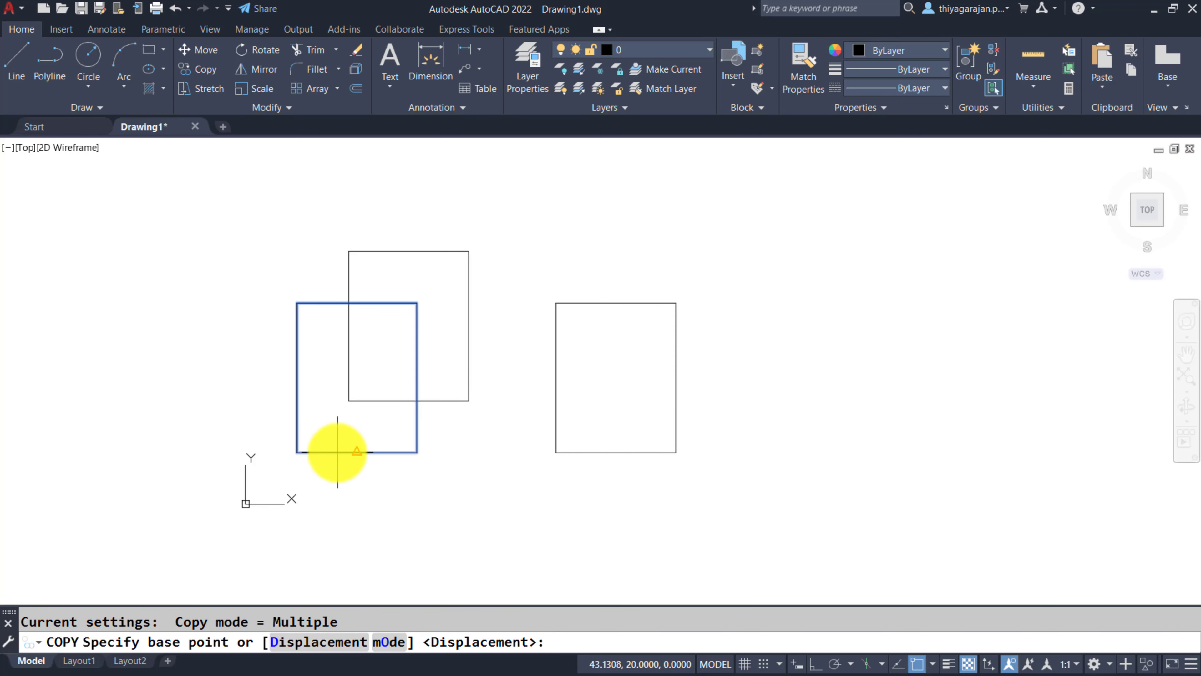
{"action": "left_click", "coordinate": [297, 453]}
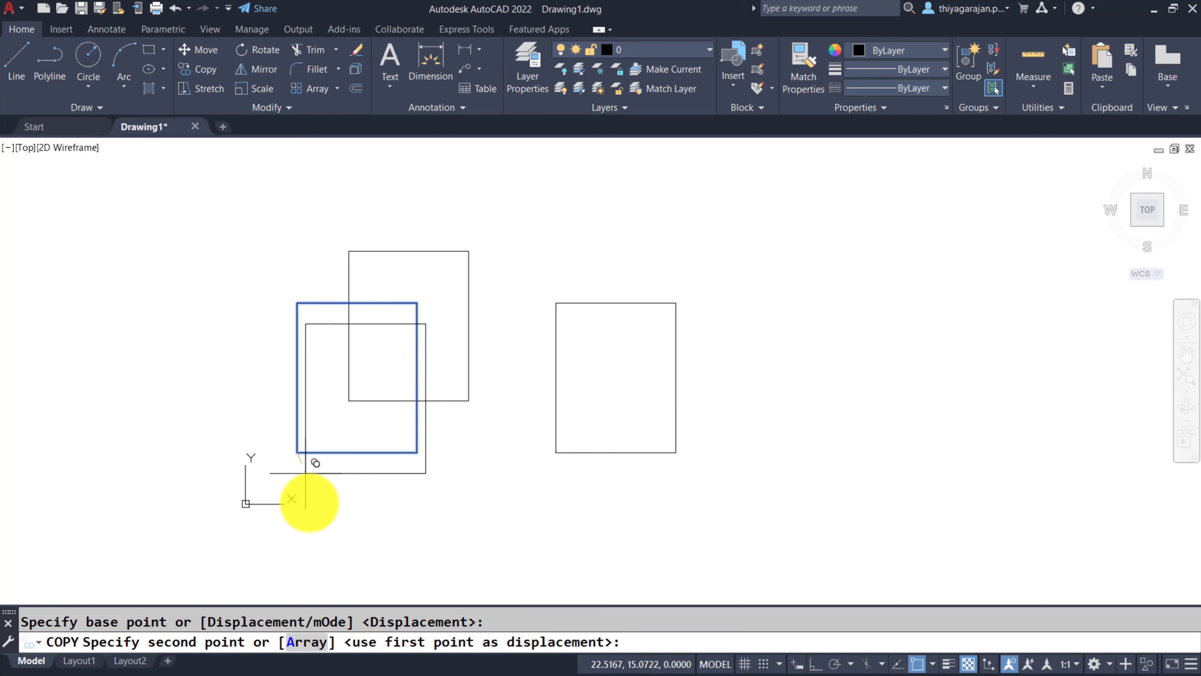
{"action": "left_click", "coordinate": [308, 644]}
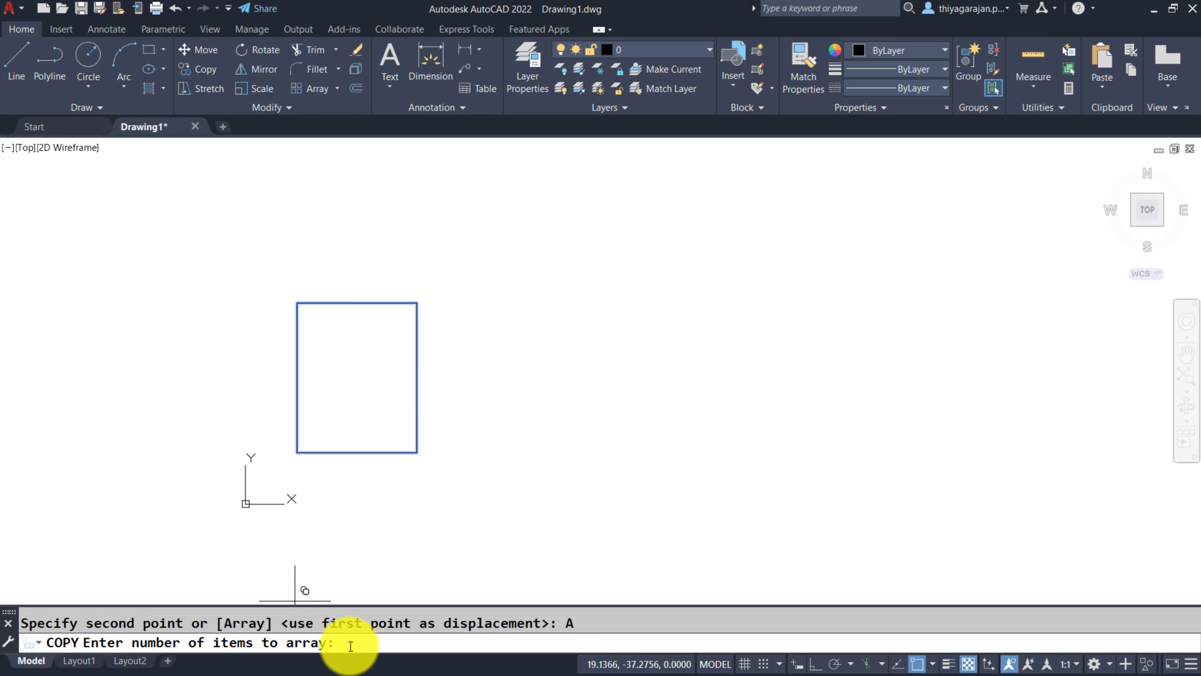
{"action": "key", "text": "Return"}
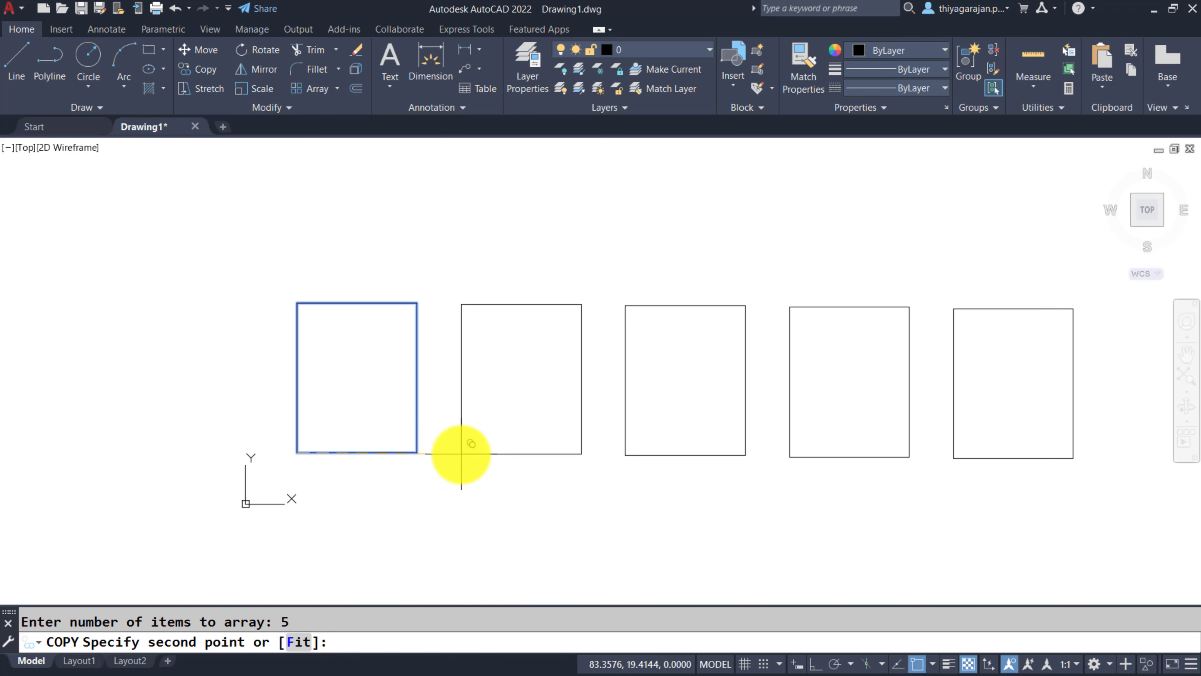
{"action": "scroll", "coordinate": [449, 455], "scroll_direction": "down", "scroll_amount": 2}
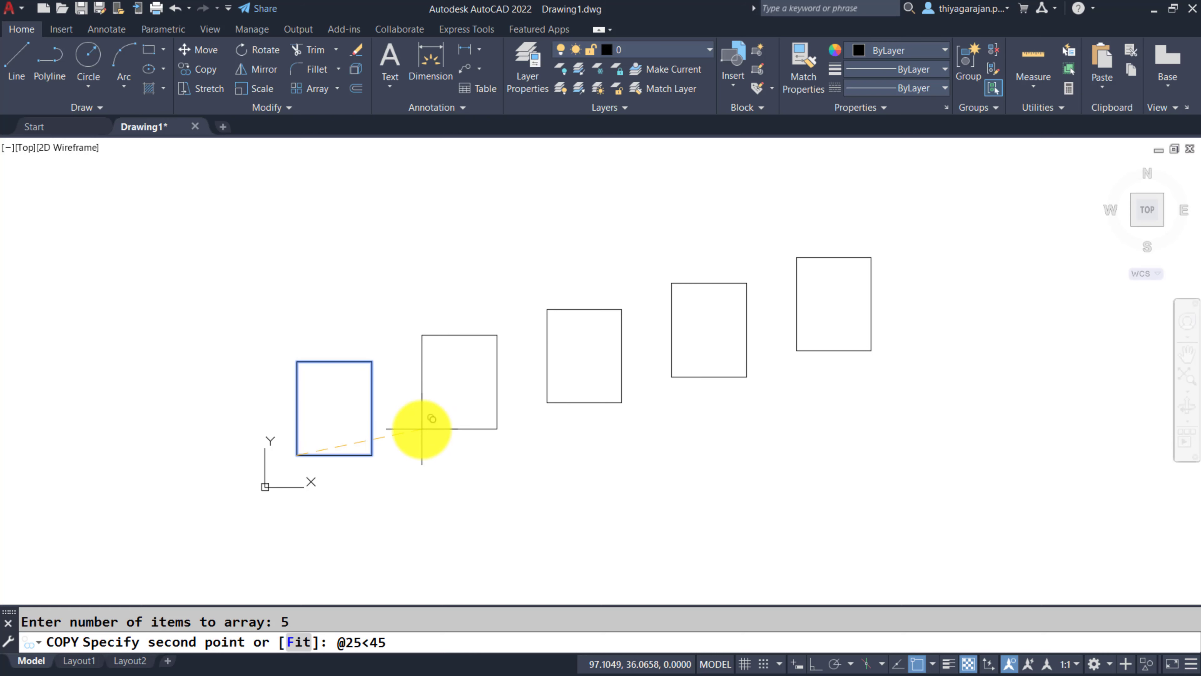
{"action": "key", "text": "Return"}
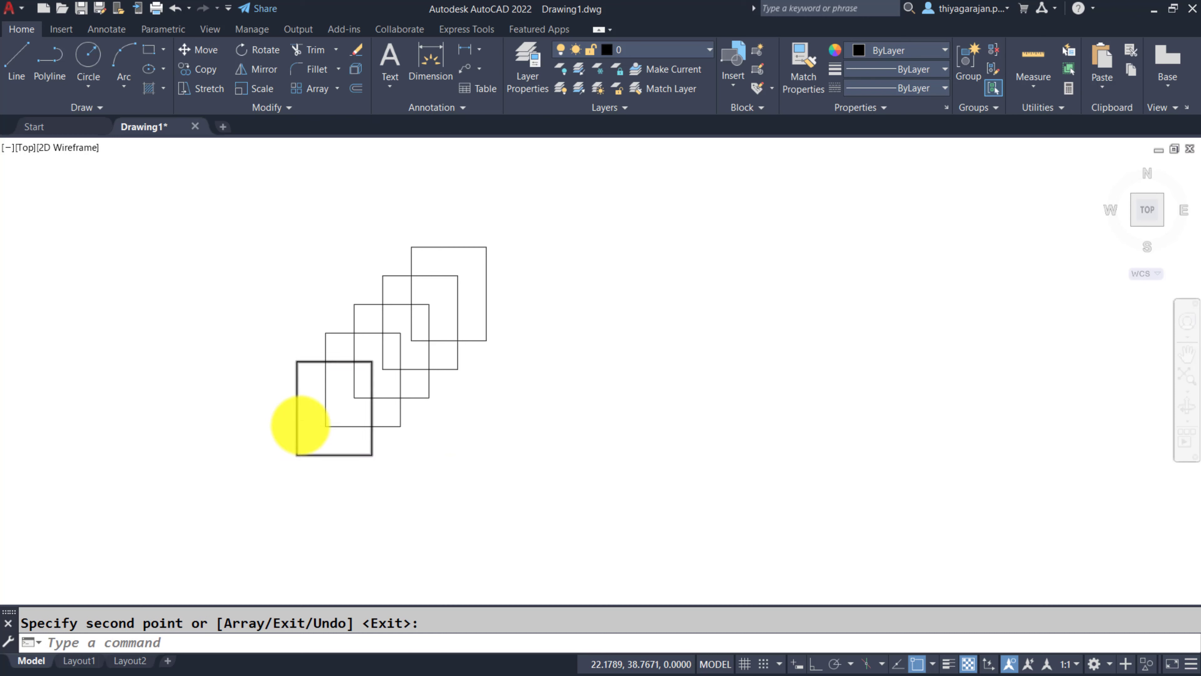
{"action": "key", "text": "Escape"}
Measure the distance between the lower-left corners of the first two rectangles in the diagonal array with DIST
{"action": "type", "text": "dist"}
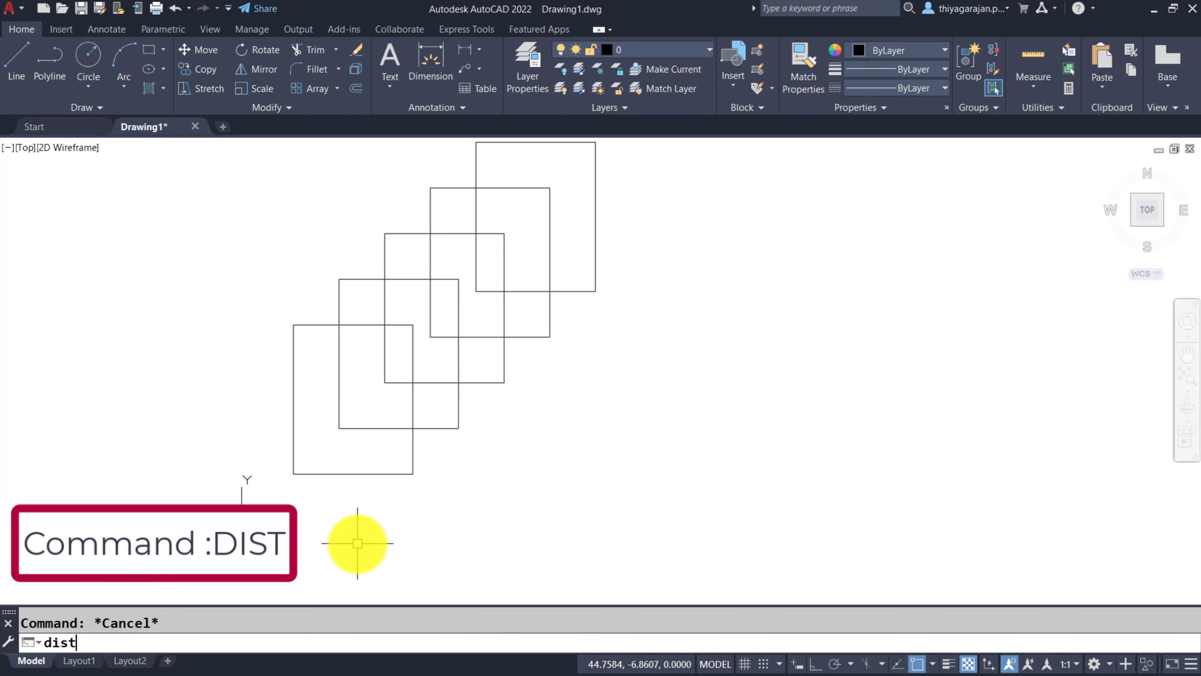
{"action": "key", "text": "Return"}
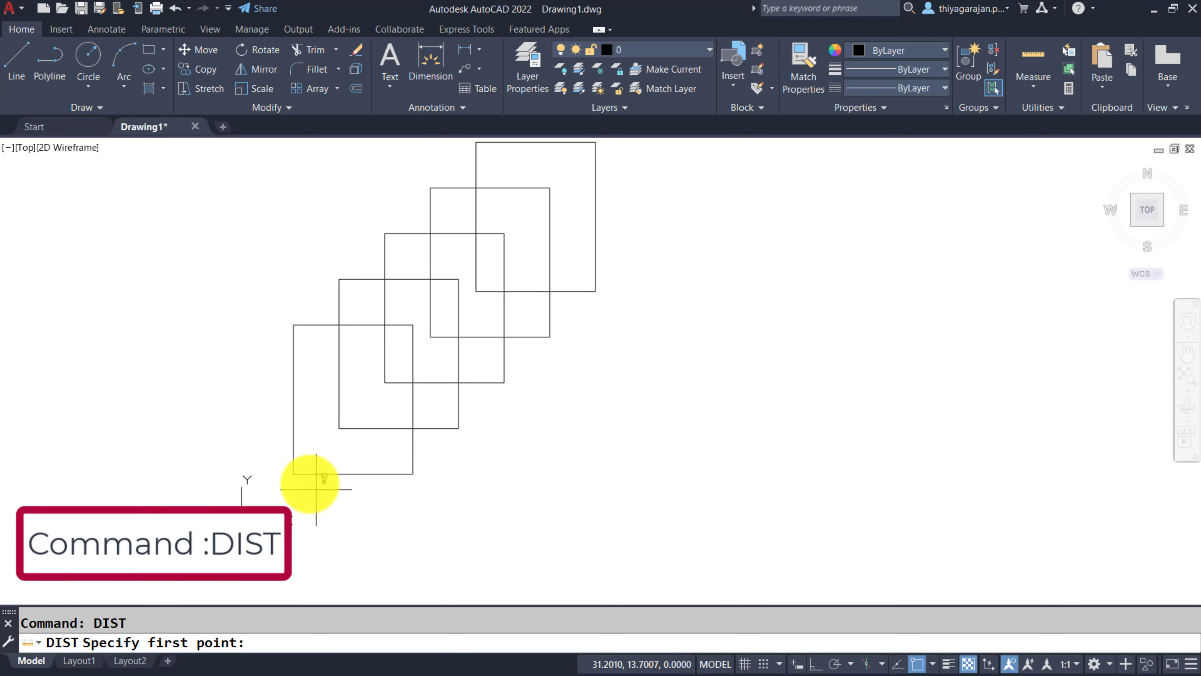
{"action": "left_click", "coordinate": [293, 473]}
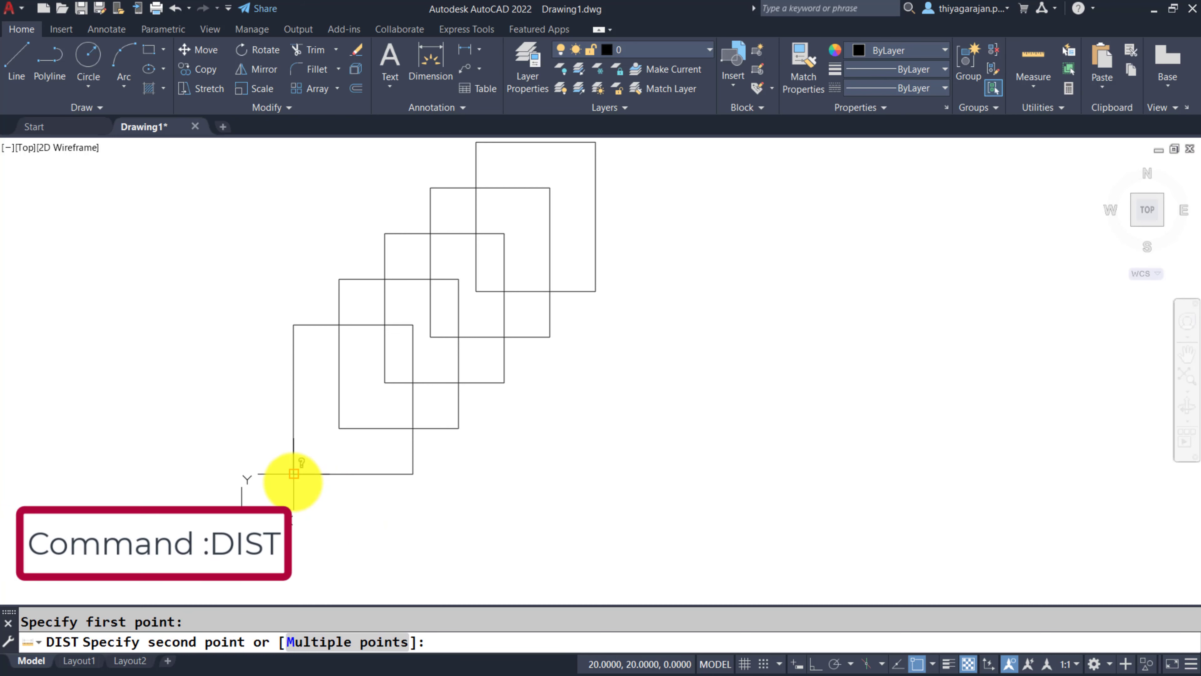
{"action": "left_click", "coordinate": [337, 428]}
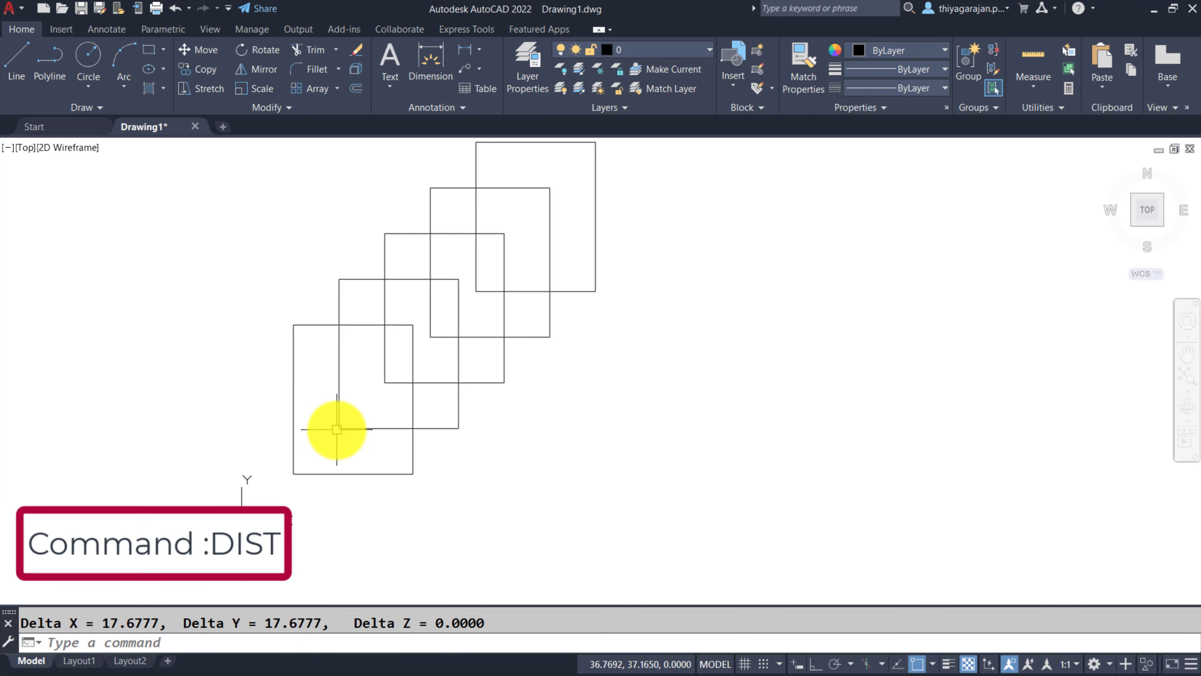
Examine the distance and the angle in the XY plane in the text window's DIST output, then close the window
{"action": "key", "text": "F2"}
{"action": "left_click_drag", "start_coordinate": [468, 428], "coordinate": [523, 430]}
{"action": "left_click_drag", "start_coordinate": [710, 428], "coordinate": [731, 430]}
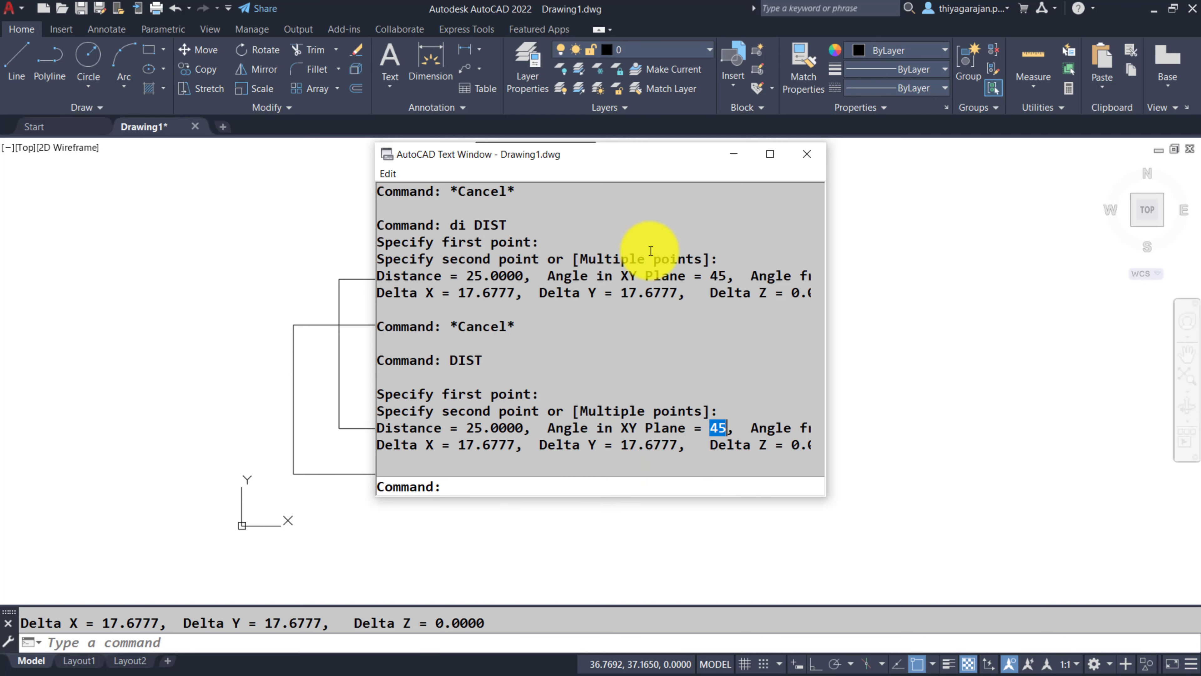
{"action": "left_click", "coordinate": [806, 154]}
{"action": "key", "text": "Escape"}
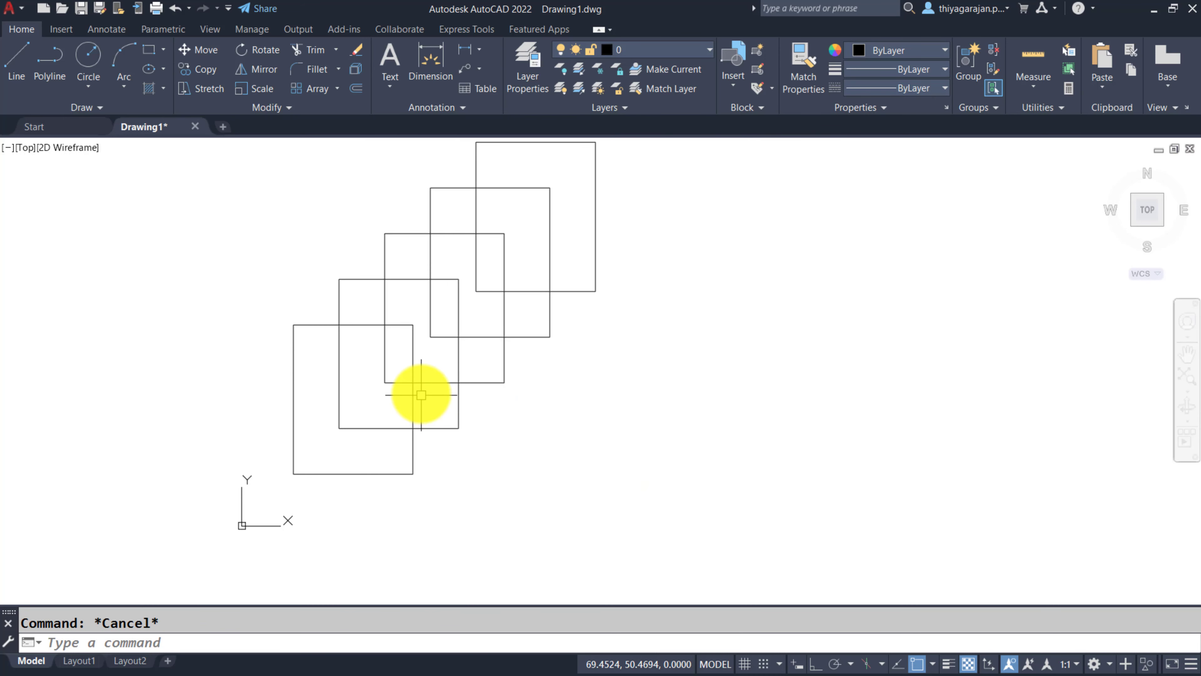
Start the Copy command on the separate rectangle near the origin, using its lower-left corner as base point
{"action": "type", "text": "cop"}
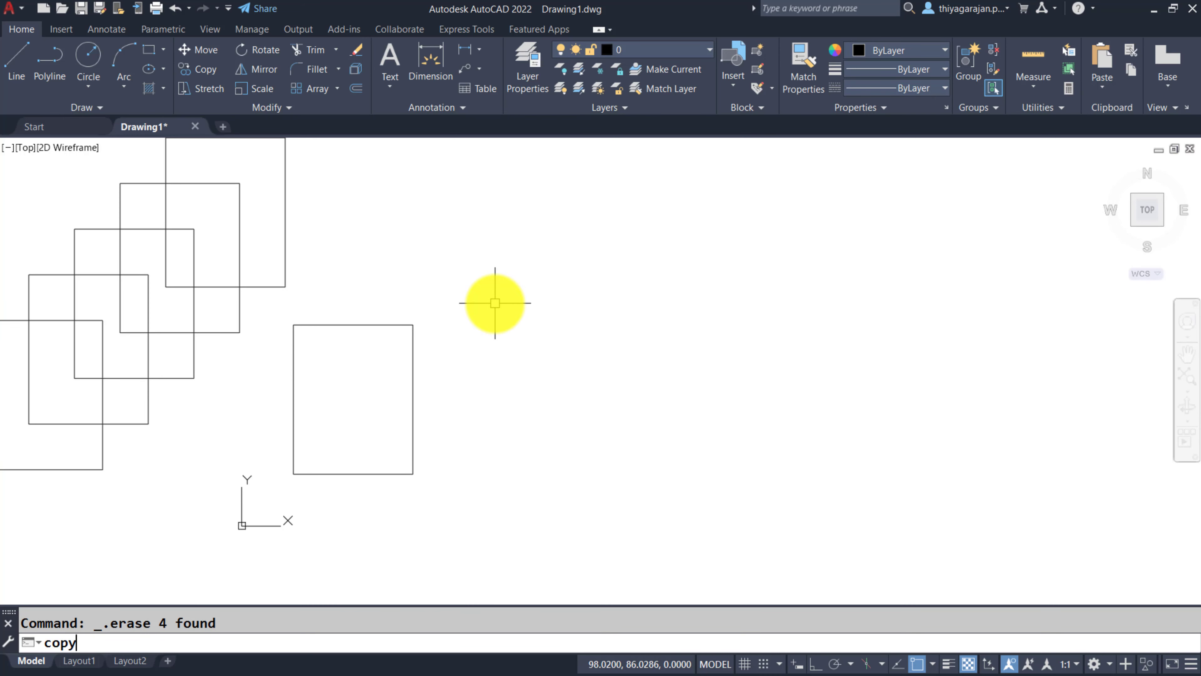
{"action": "type", "text": "y"}
{"action": "key", "text": "Return"}
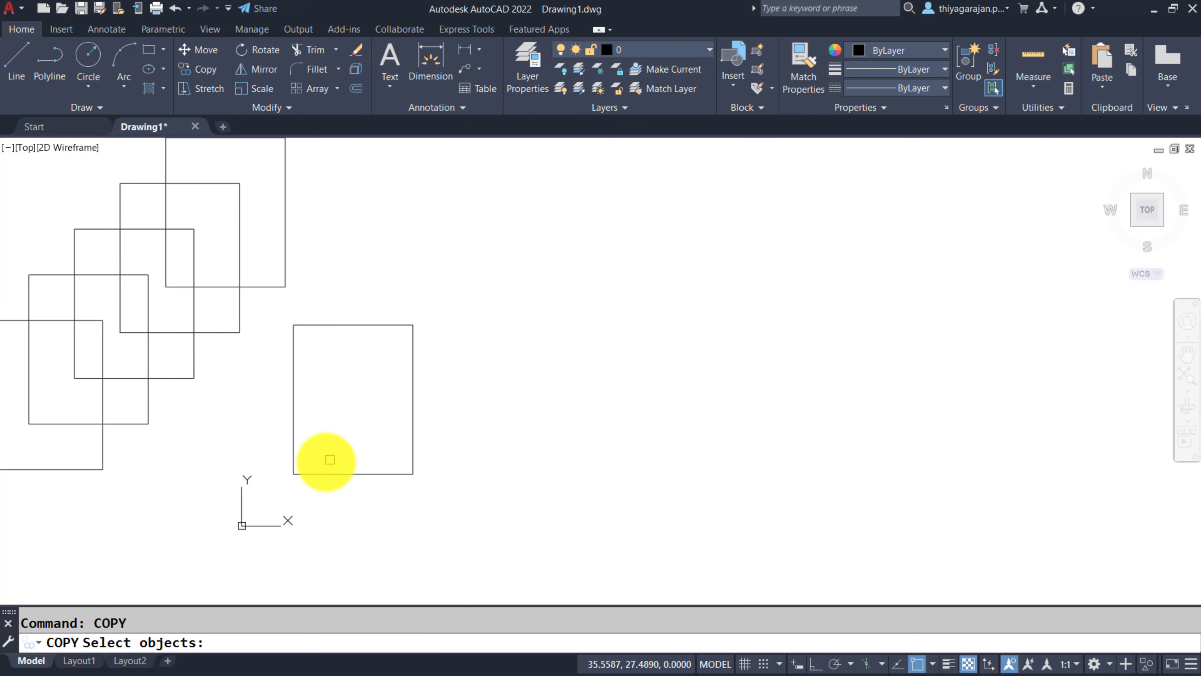
{"action": "left_click", "coordinate": [298, 474]}
{"action": "key", "text": "Return"}
{"action": "left_click", "coordinate": [293, 473]}
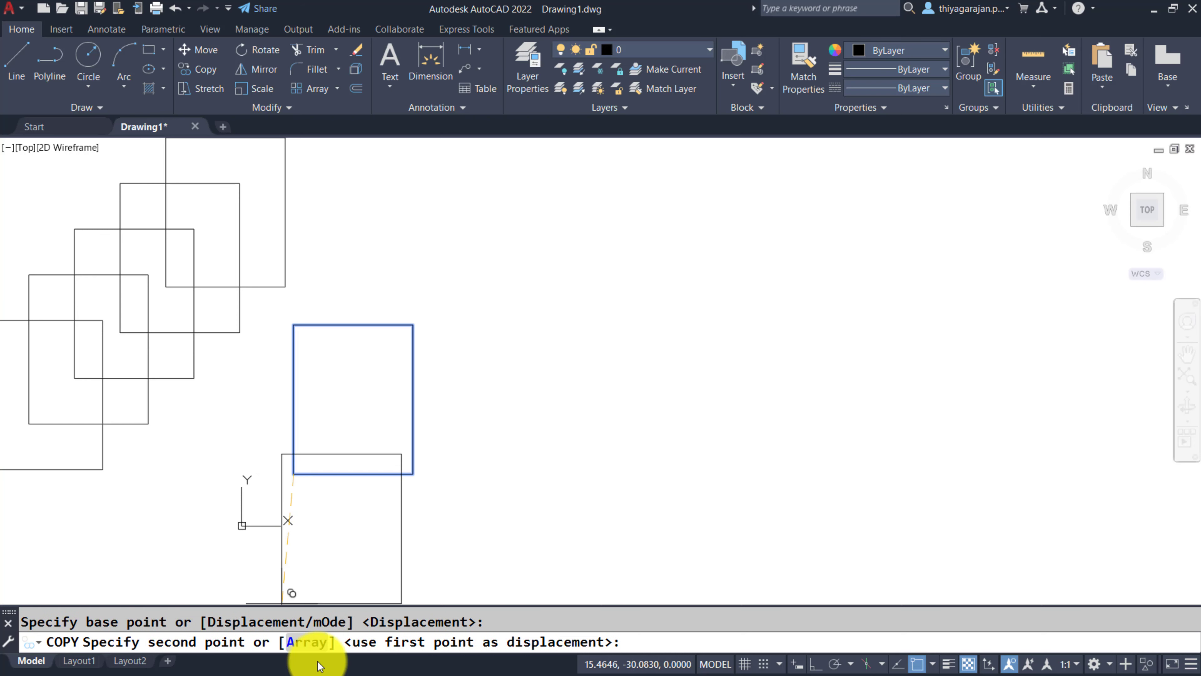
{"action": "left_click", "coordinate": [303, 642]}
{"action": "type", "text": "5"}
{"action": "key", "text": "Return"}
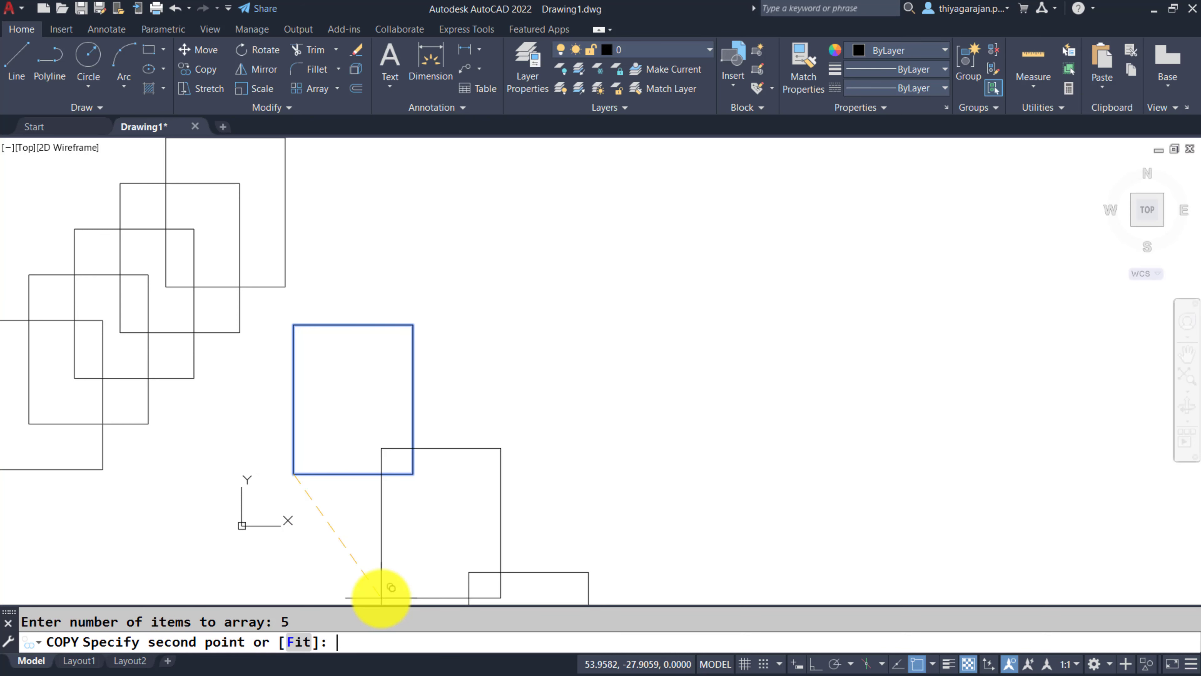
{"action": "left_click", "coordinate": [303, 643]}
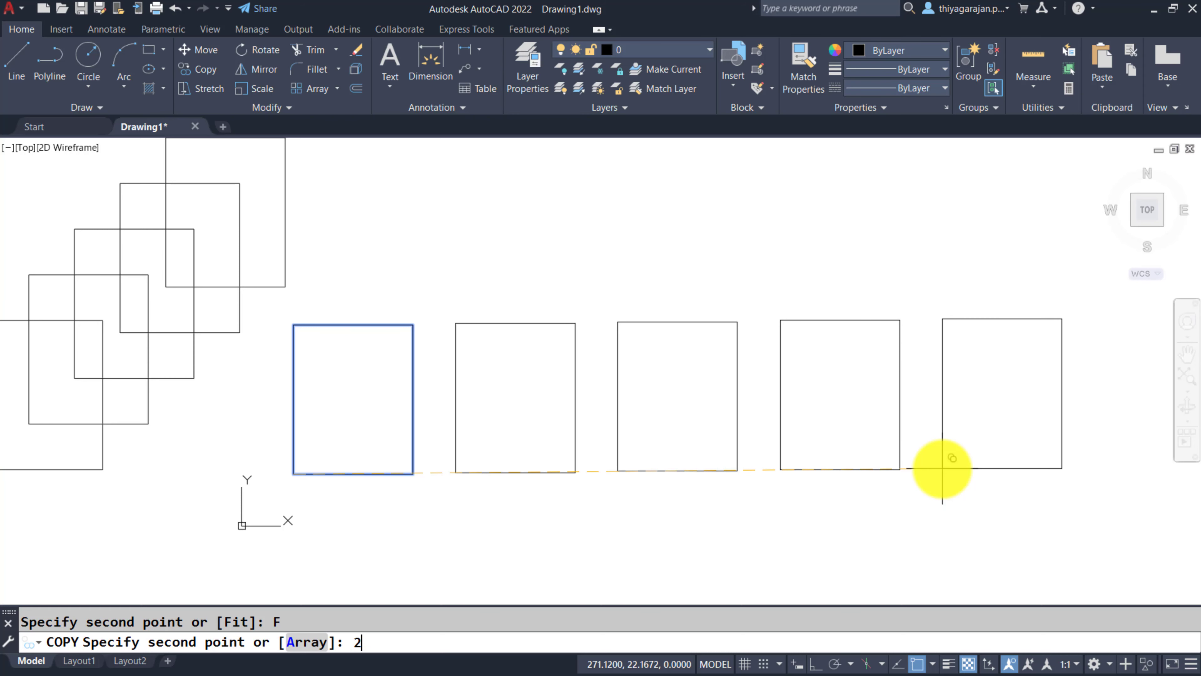
{"action": "key", "text": "BackSpace"}
{"action": "type", "text": "@300<"}
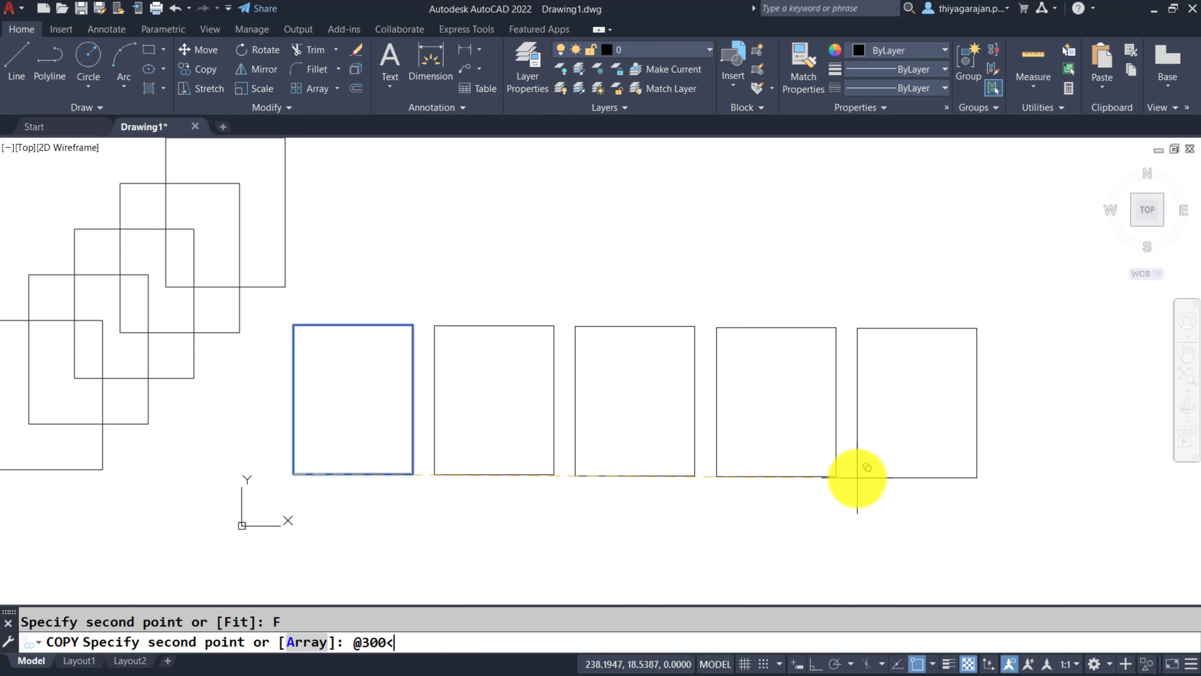
{"action": "type", "text": "0"}
{"action": "key", "text": "Return"}
{"action": "scroll", "coordinate": [766, 553], "scroll_direction": "down", "scroll_amount": 2}
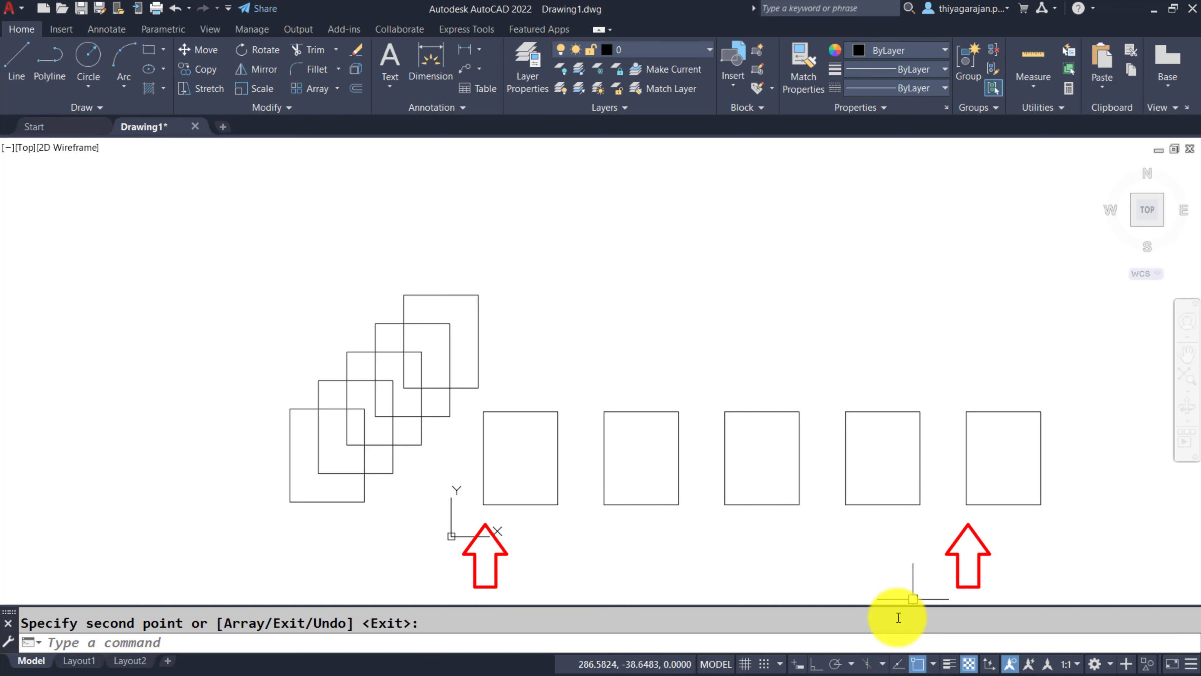
Measure the distance between the lower-left corners of the first and last rectangles in the horizontal row with DIST
{"action": "type", "text": "DIST"}
{"action": "key", "text": "Return"}
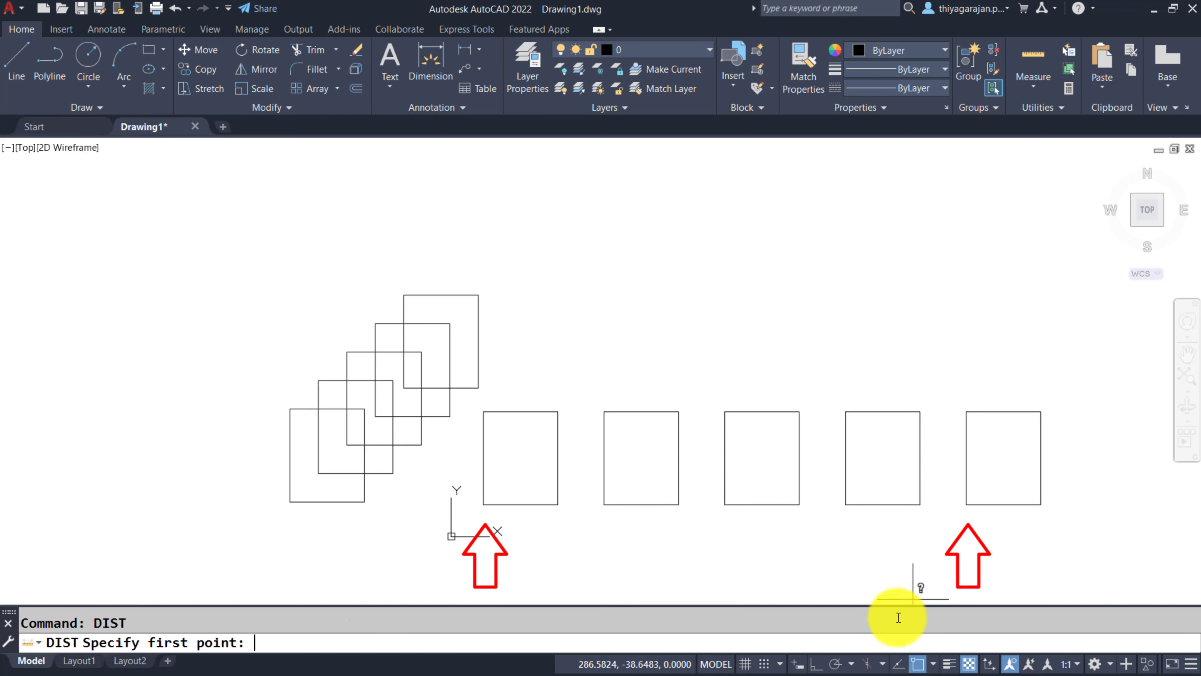
{"action": "left_click", "coordinate": [483, 504]}
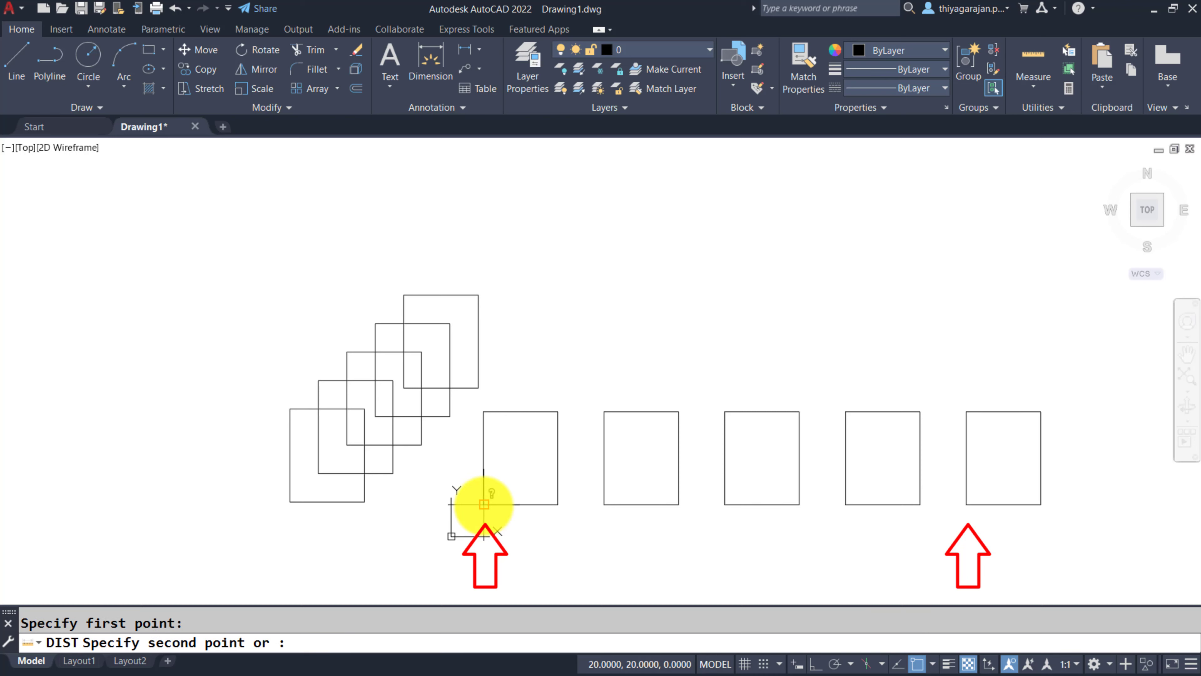
{"action": "left_click", "coordinate": [965, 511]}
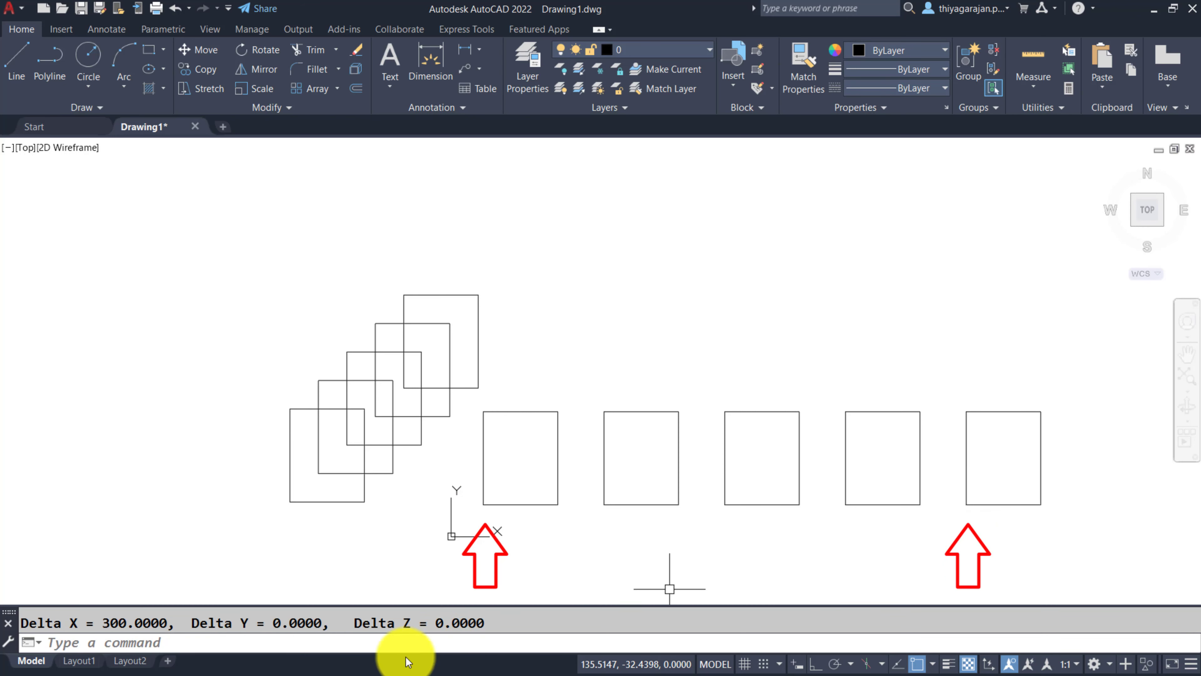
Review the fitted row's total distance and angle in the text window, then close the window
{"action": "key", "text": "F2"}
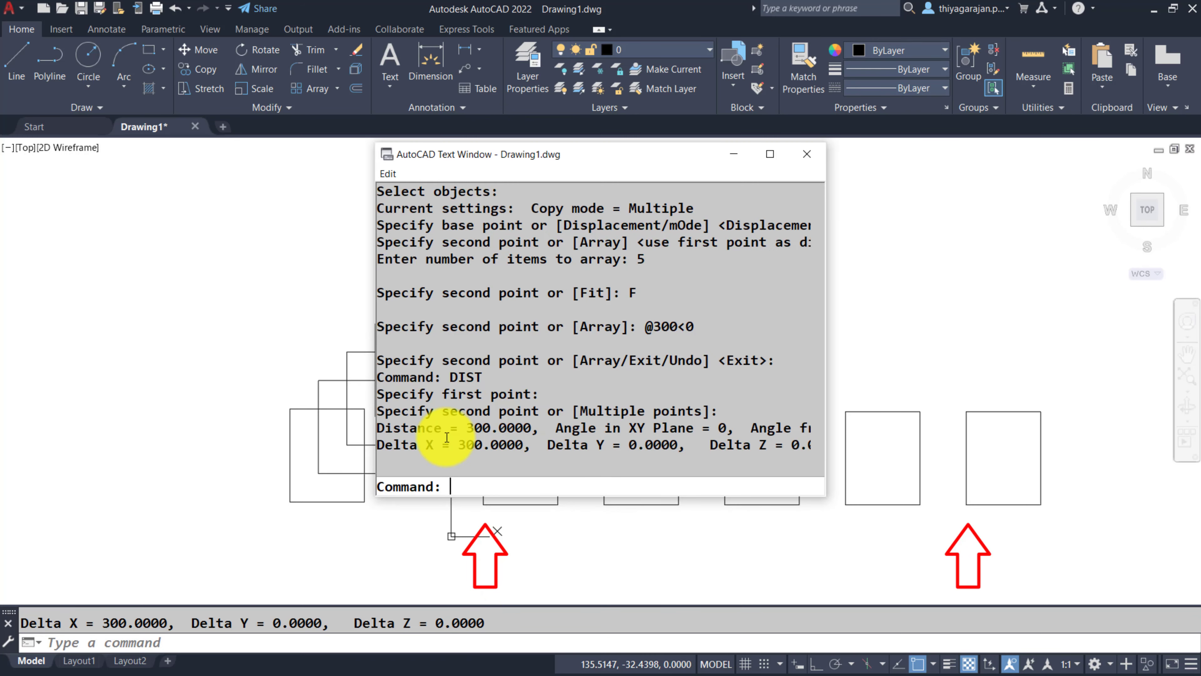
{"action": "left_click_drag", "start_coordinate": [457, 427], "coordinate": [531, 427]}
{"action": "left_click_drag", "start_coordinate": [711, 427], "coordinate": [740, 429]}
{"action": "left_click", "coordinate": [819, 158]}
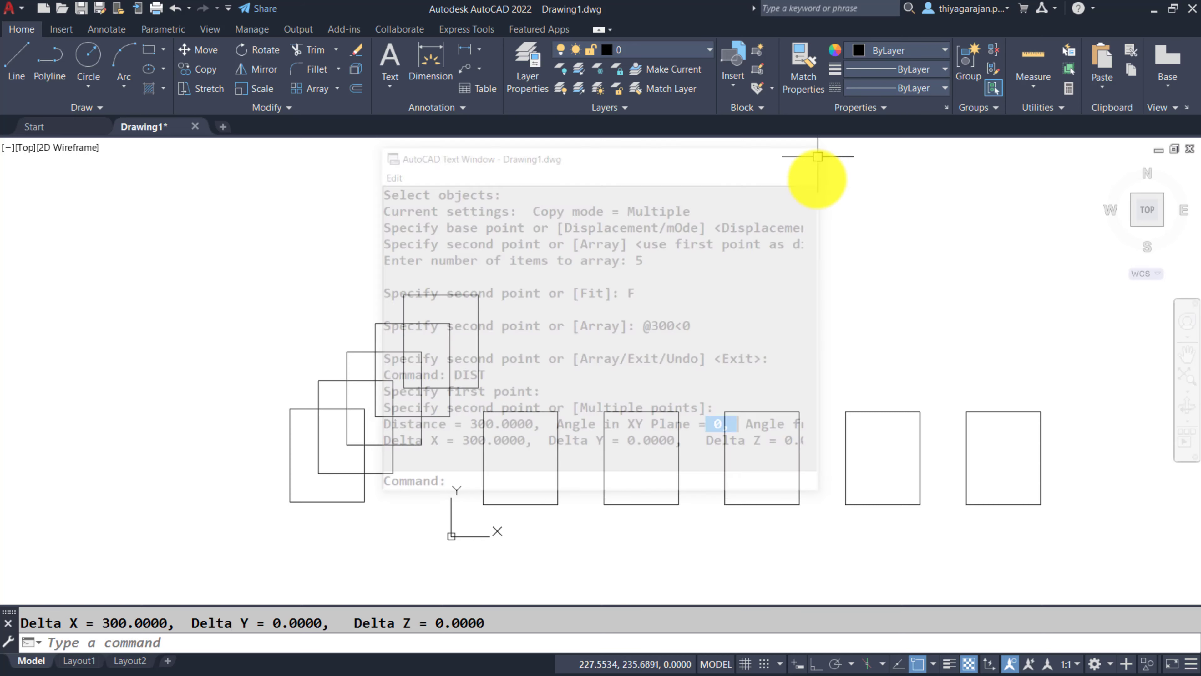
{"action": "key", "text": "Escape"}
Zoom the view to the drawing's extents
{"action": "type", "text": "Z"}
{"action": "key", "text": "Return"}
{"action": "type", "text": "E"}
{"action": "key", "text": "Return"}
{"action": "key", "text": "Return"}
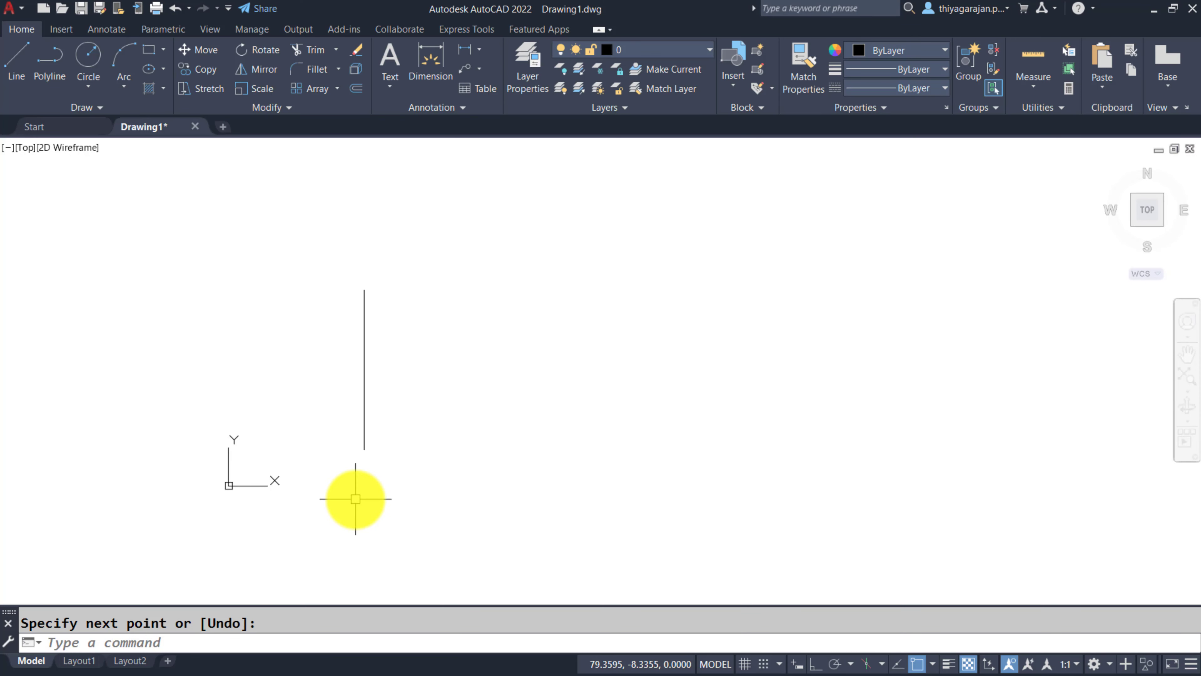
Copy the vertical line from its lower endpoint and place the first copy at a distance of 10
{"action": "type", "text": "C"}
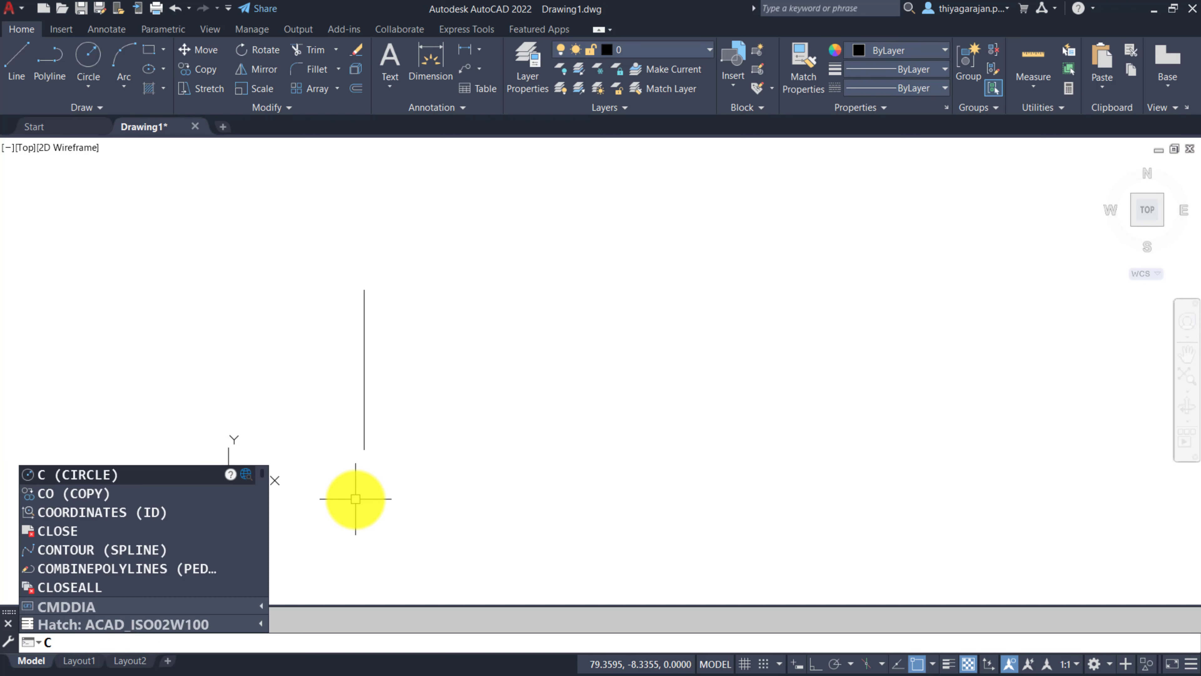
{"action": "key", "text": "BackSpace"}
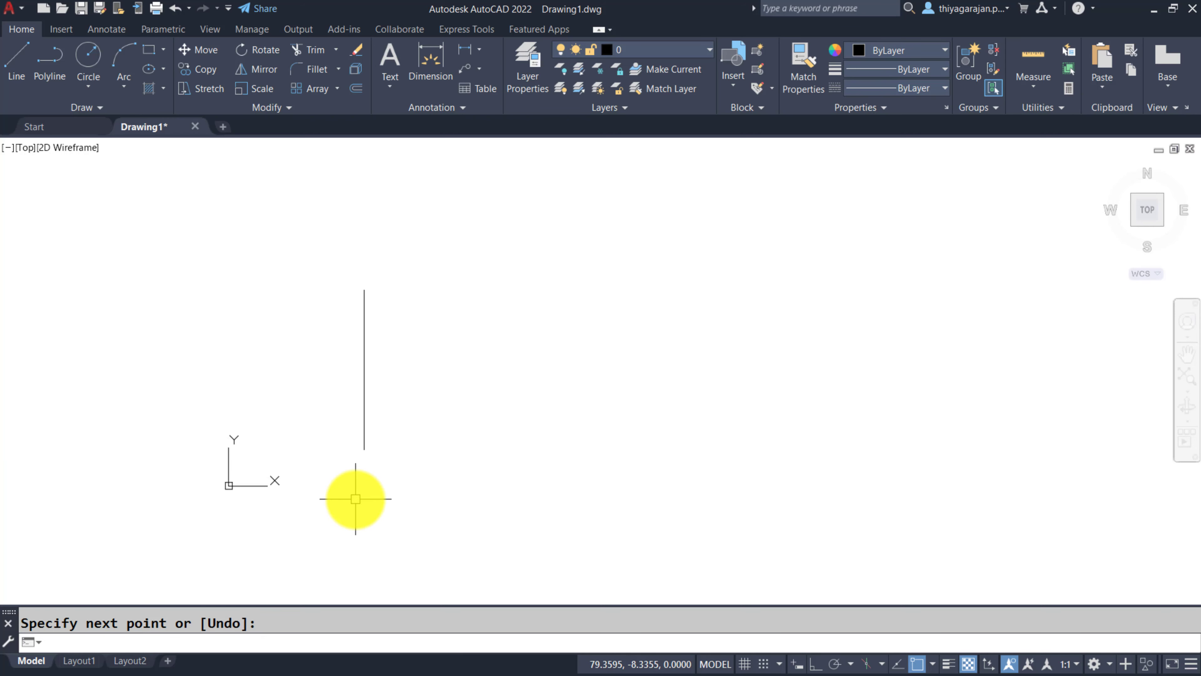
{"action": "key", "text": "Escape"}
{"action": "type", "text": "co"}
{"action": "key", "text": "Return"}
{"action": "left_click", "coordinate": [364, 403]}
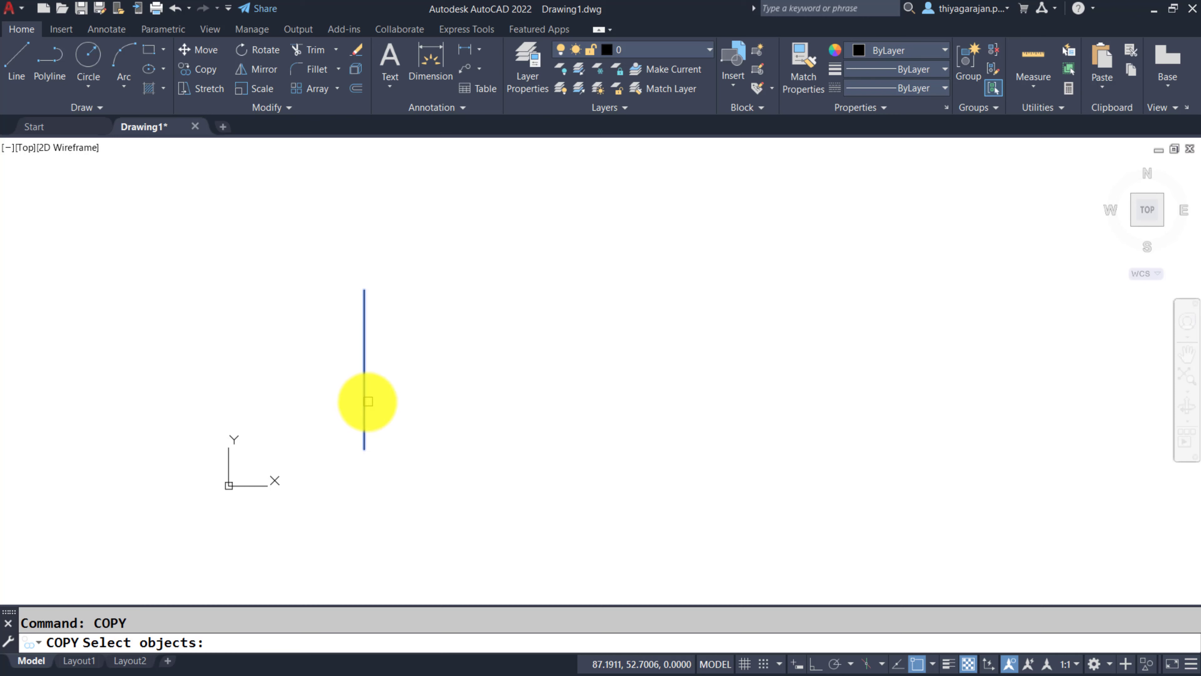
{"action": "key", "text": "Return"}
{"action": "left_click", "coordinate": [364, 449]}
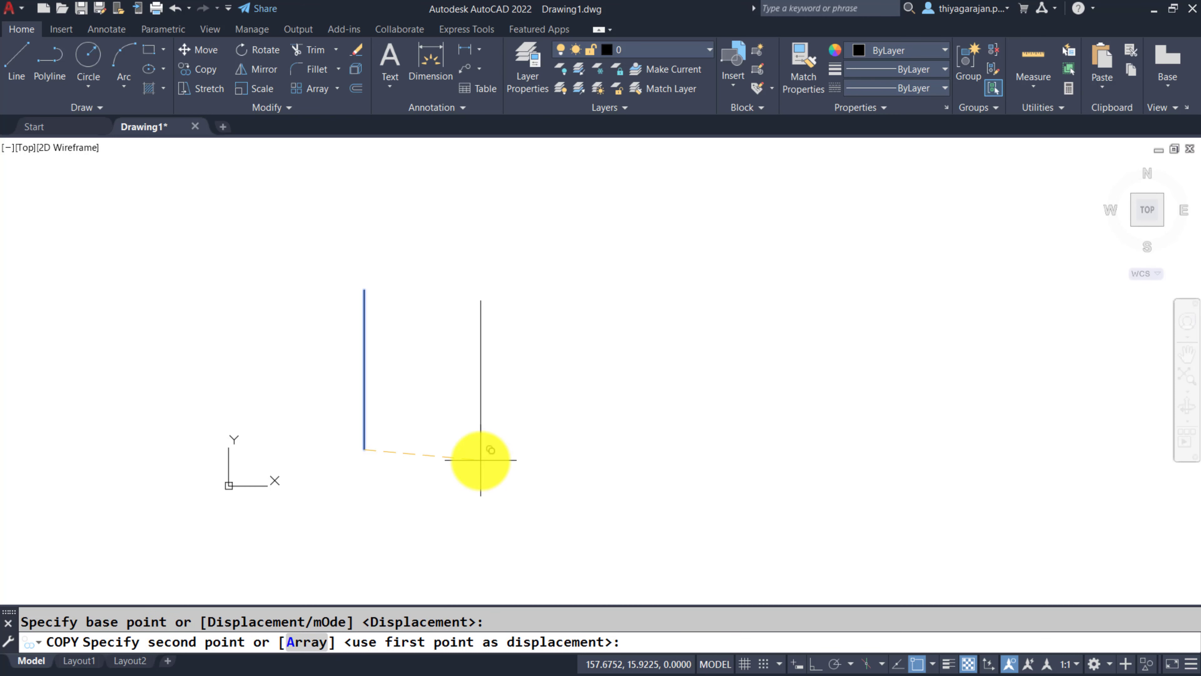
{"action": "key", "text": "Return"}
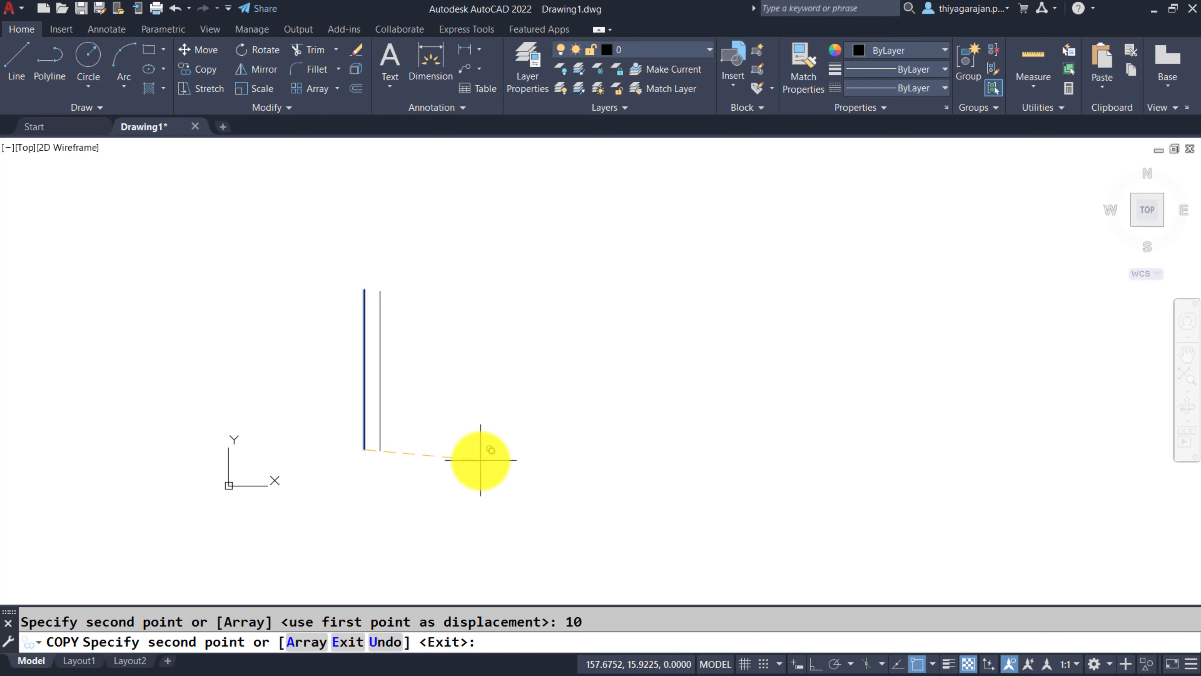
Place further copies of the vertical line at distances of 20, 30, 40, 50 and 60 from the base point, and finish copying
{"action": "key", "text": "Return"}
{"action": "type", "text": "30"}
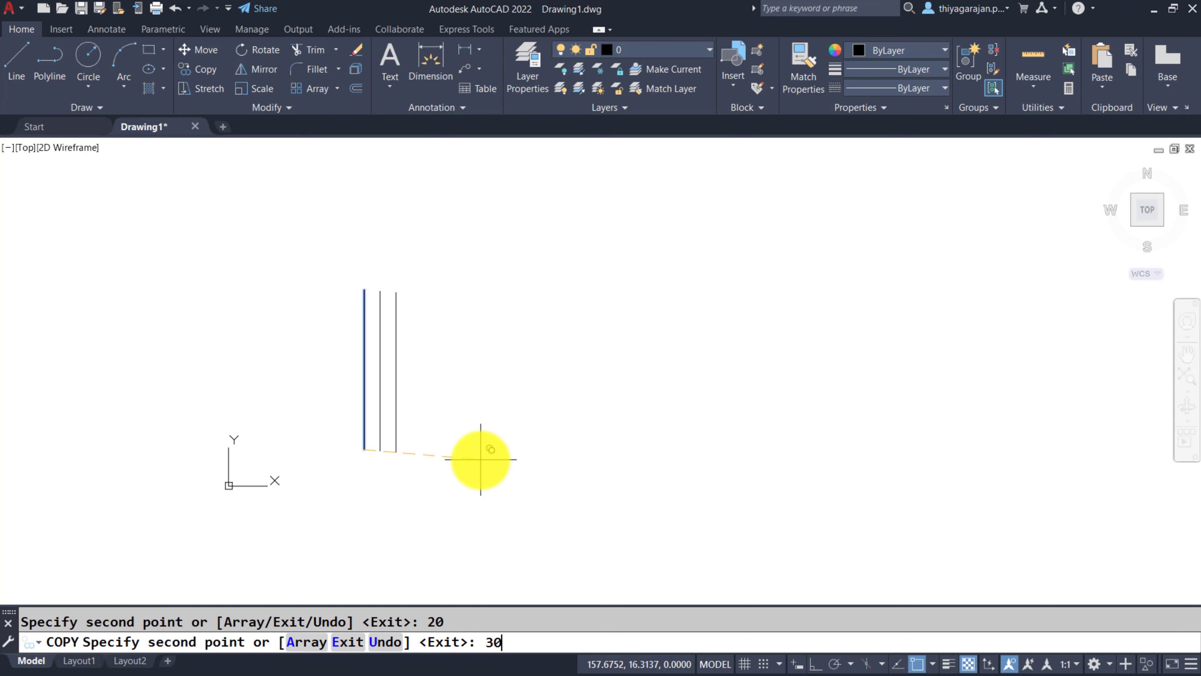
{"action": "key", "text": "Return"}
{"action": "type", "text": "40"}
{"action": "key", "text": "Return"}
{"action": "type", "text": "6"}
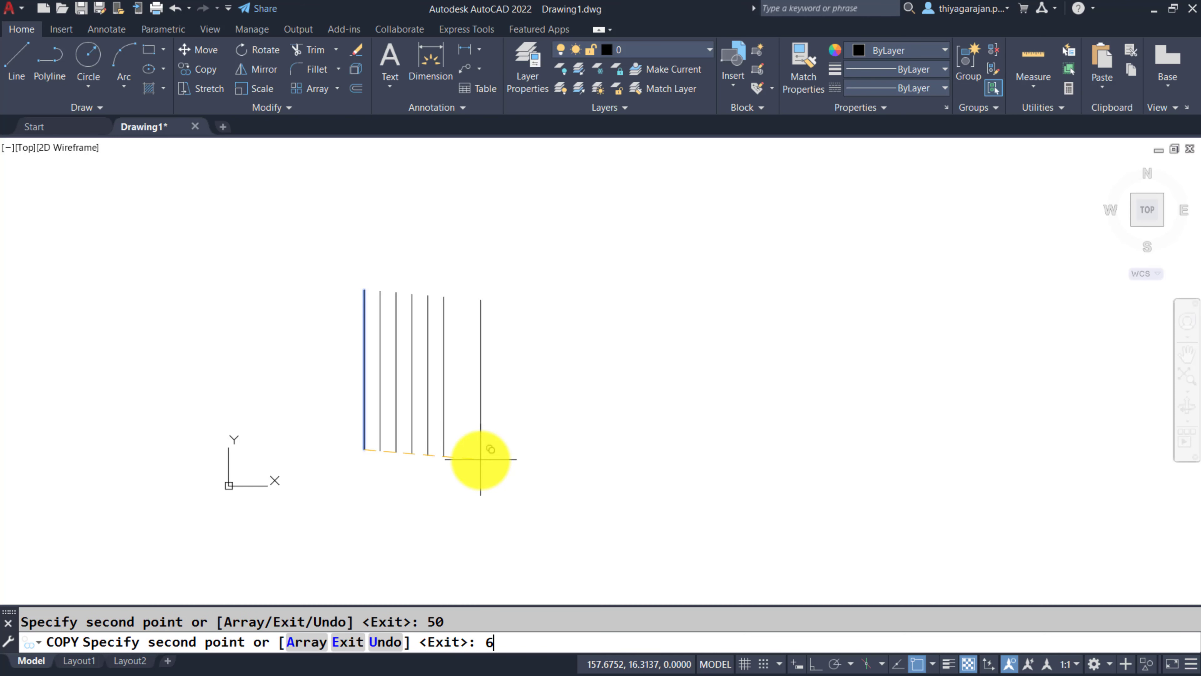
{"action": "type", "text": "0"}
{"action": "key", "text": "Return"}
{"action": "key", "text": "Return"}
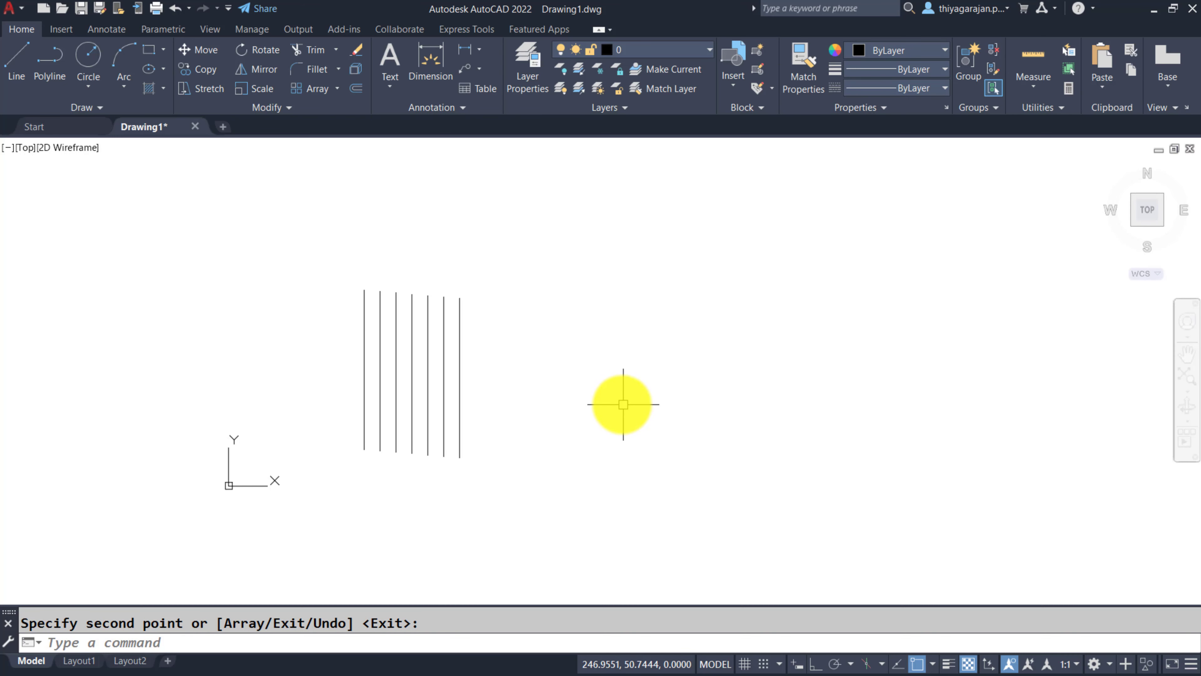
Erase the six copied lines and keep only the original vertical line
{"action": "left_click", "coordinate": [509, 462]}
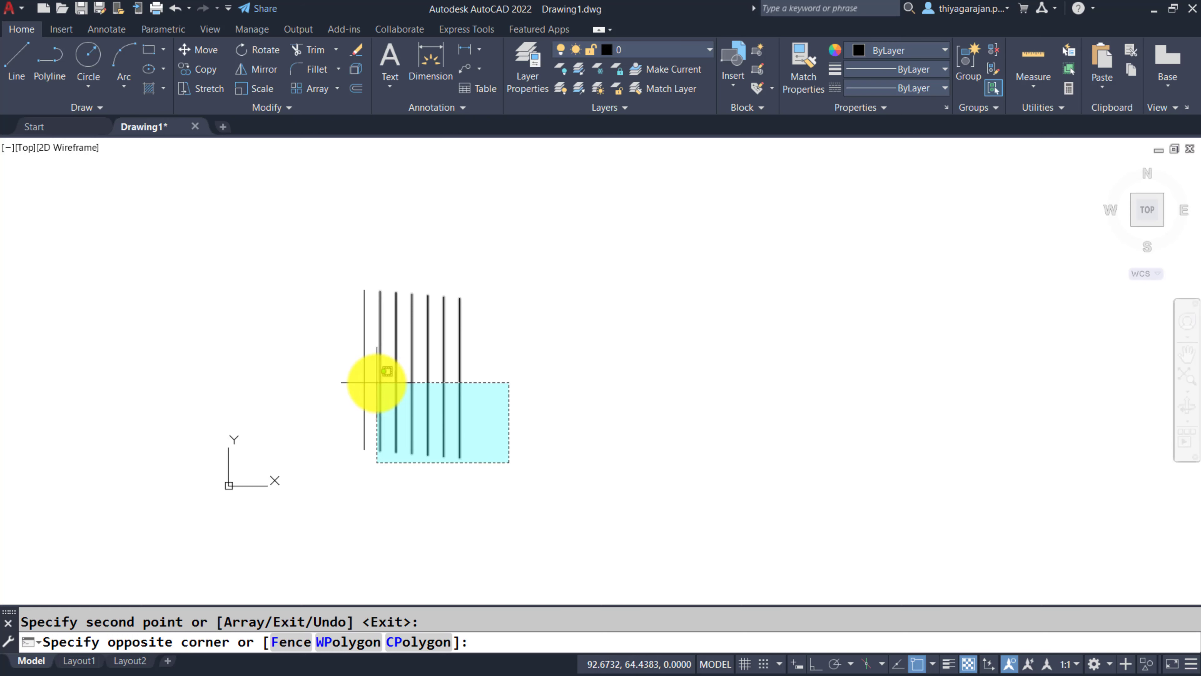
{"action": "left_click", "coordinate": [377, 383]}
{"action": "key", "text": "Delete"}
Copy the vertical line from its lower endpoint as an array of 10 closely spaced items using the Array option
{"action": "type", "text": "co"}
{"action": "key", "text": "Return"}
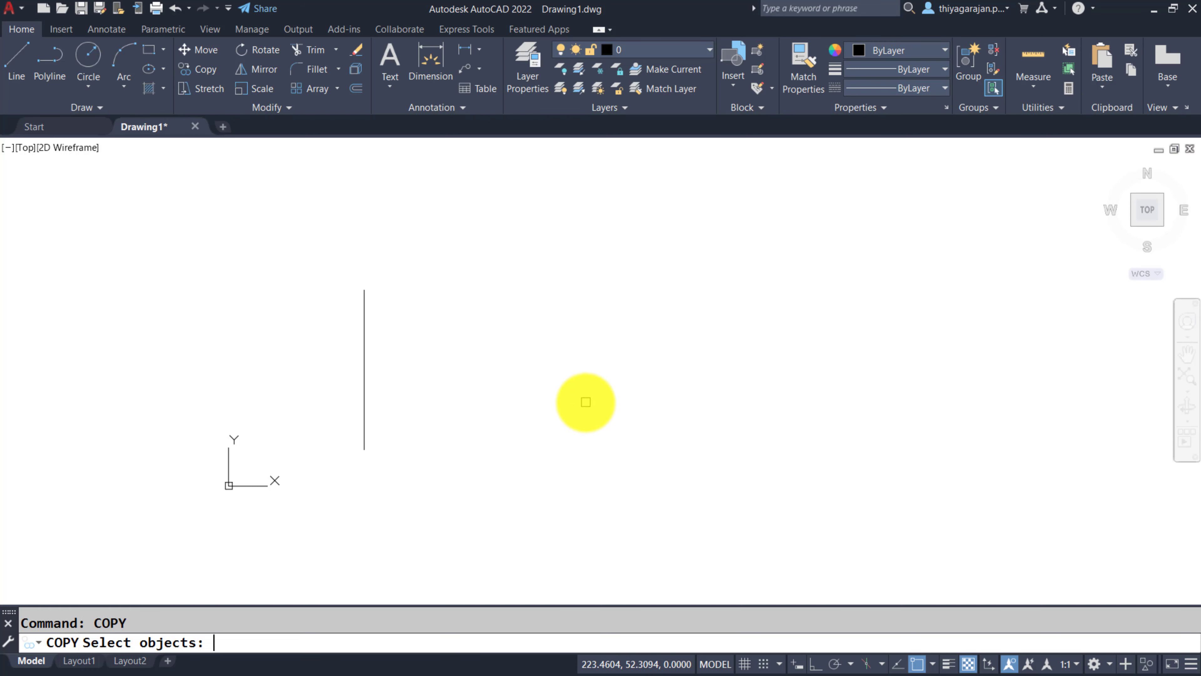
{"action": "left_click", "coordinate": [477, 397]}
{"action": "left_click", "coordinate": [353, 368]}
{"action": "key", "text": "Return"}
{"action": "left_click", "coordinate": [364, 449]}
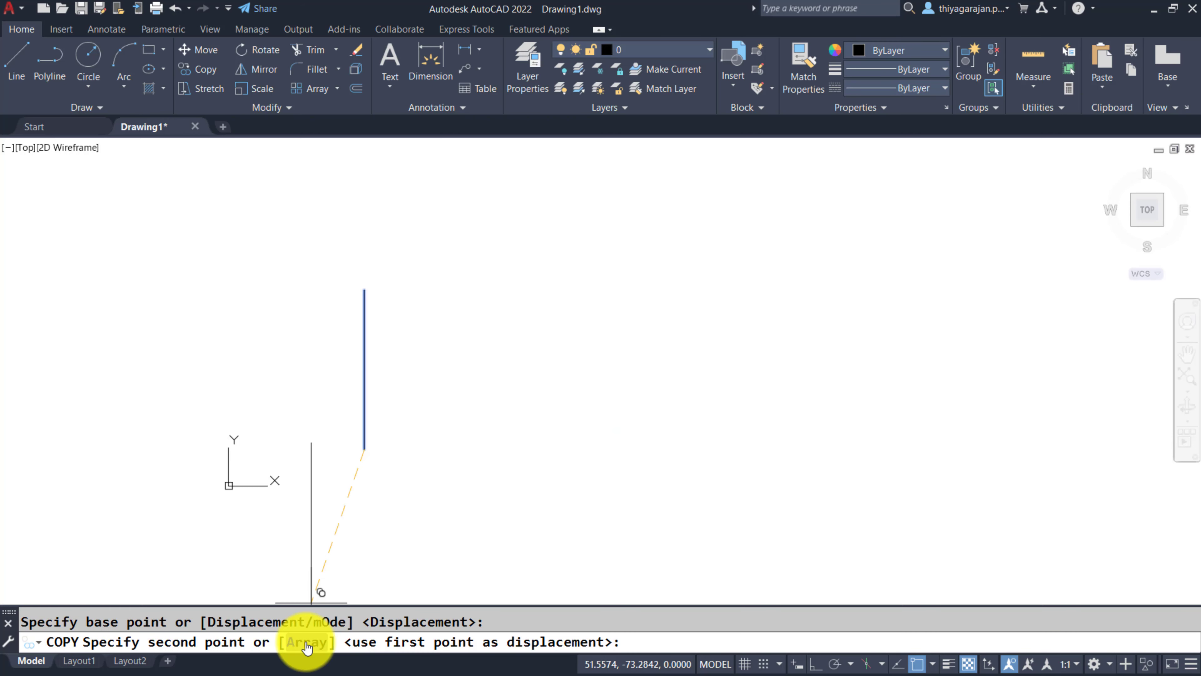
{"action": "left_click", "coordinate": [306, 642]}
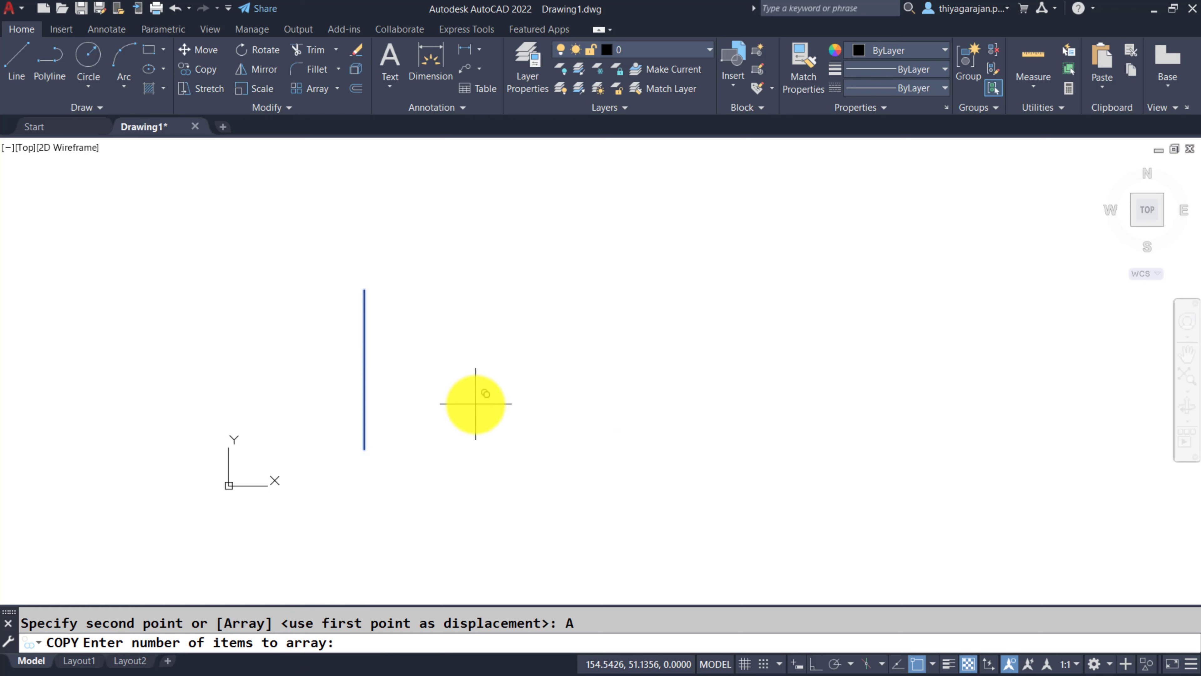
{"action": "type", "text": "10"}
{"action": "key", "text": "Return"}
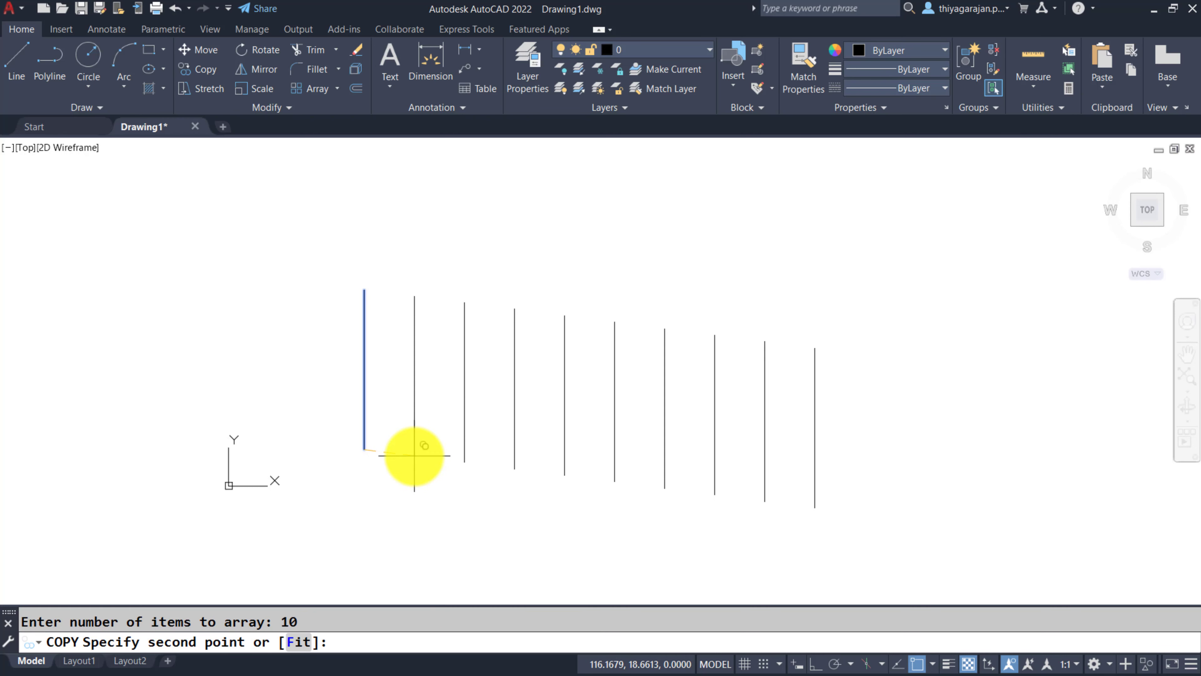
{"action": "key", "text": "Return"}
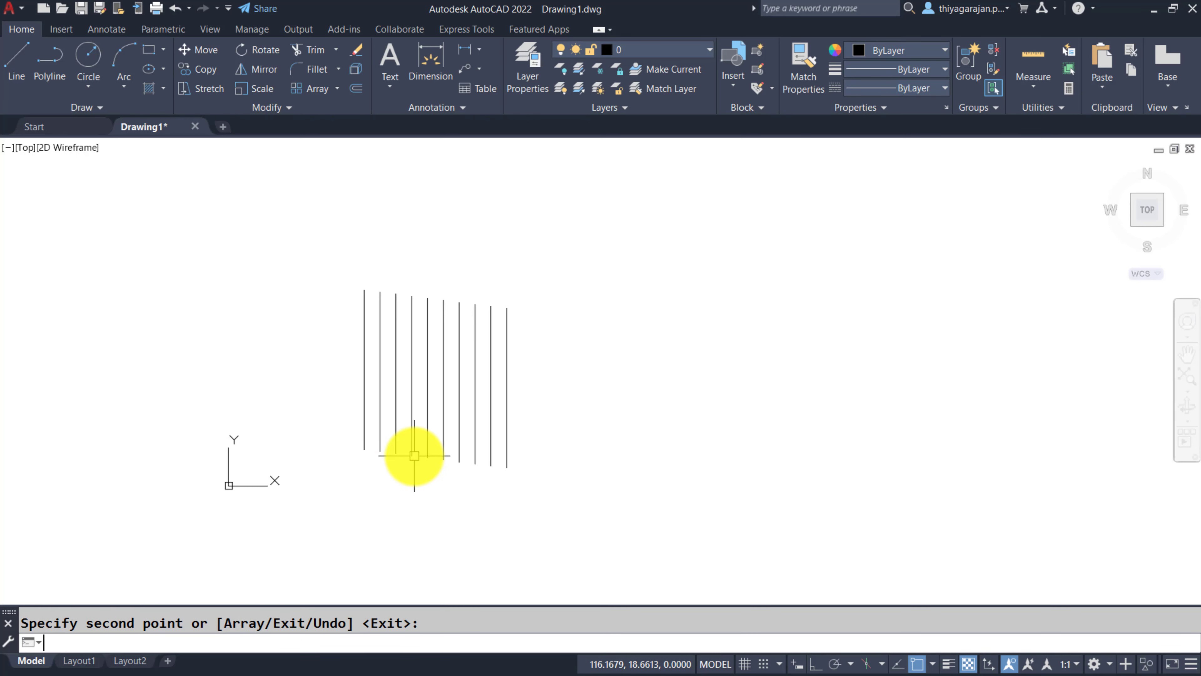
{"action": "key", "text": "Return"}
Erase the nine arrayed copies and the original vertical line
{"action": "left_click", "coordinate": [561, 465]}
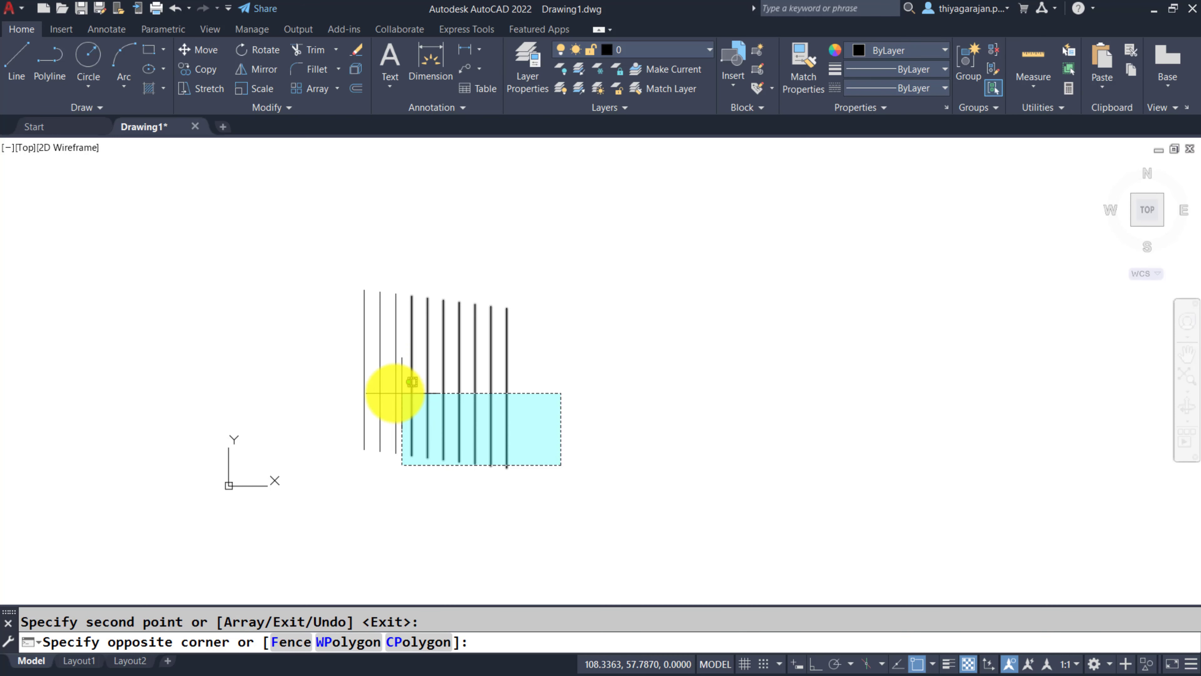
{"action": "left_click", "coordinate": [375, 392]}
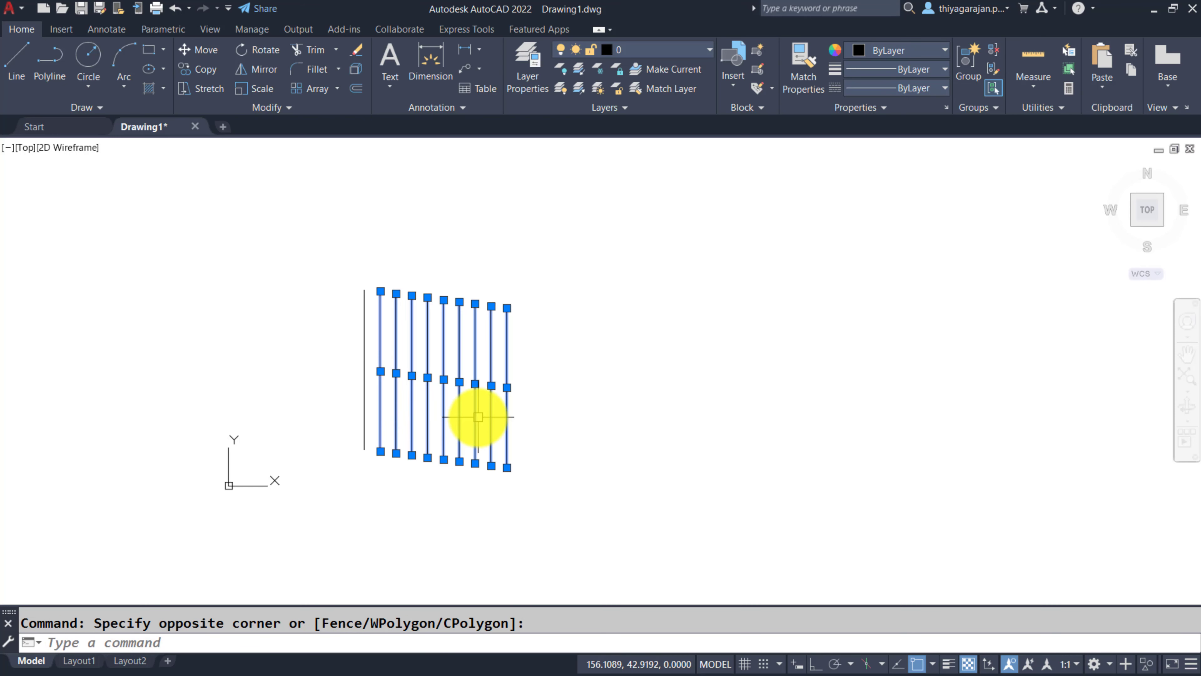
{"action": "key", "text": "Delete"}
{"action": "left_click", "coordinate": [429, 407]}
{"action": "left_click", "coordinate": [335, 358]}
{"action": "key", "text": "Delete"}
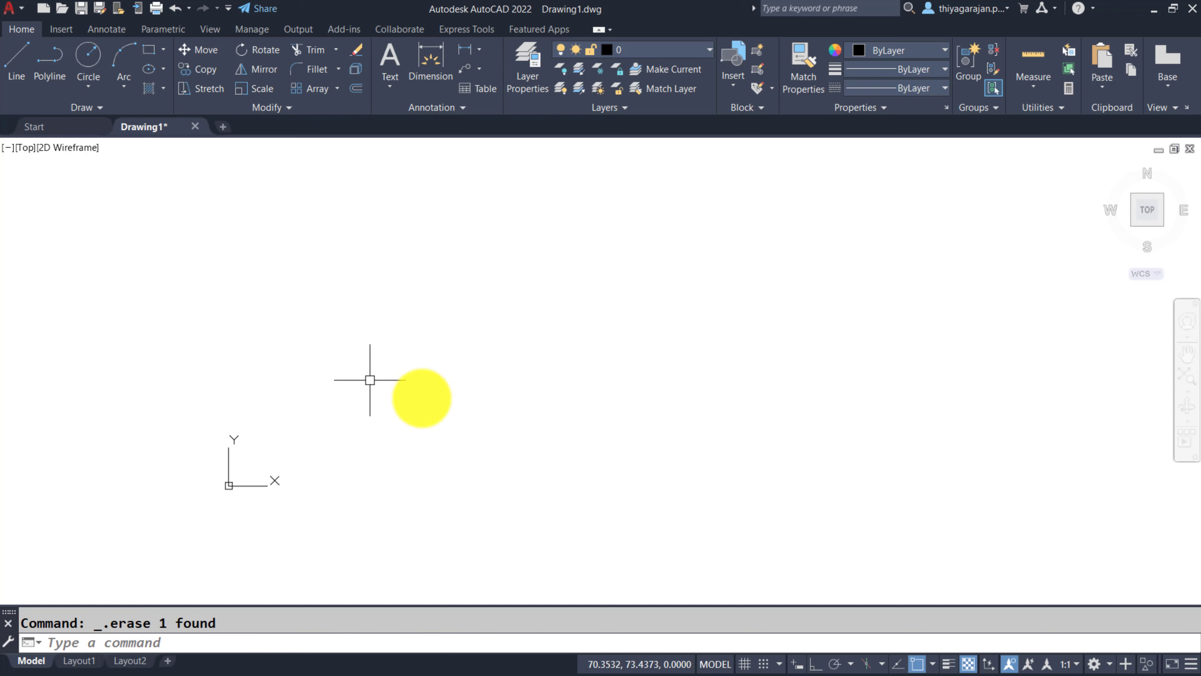
Draw a single inclined line rising from lower left to upper right in the empty drawing area
{"action": "type", "text": "l"}
{"action": "key", "text": "Return"}
{"action": "left_click", "coordinate": [444, 437]}
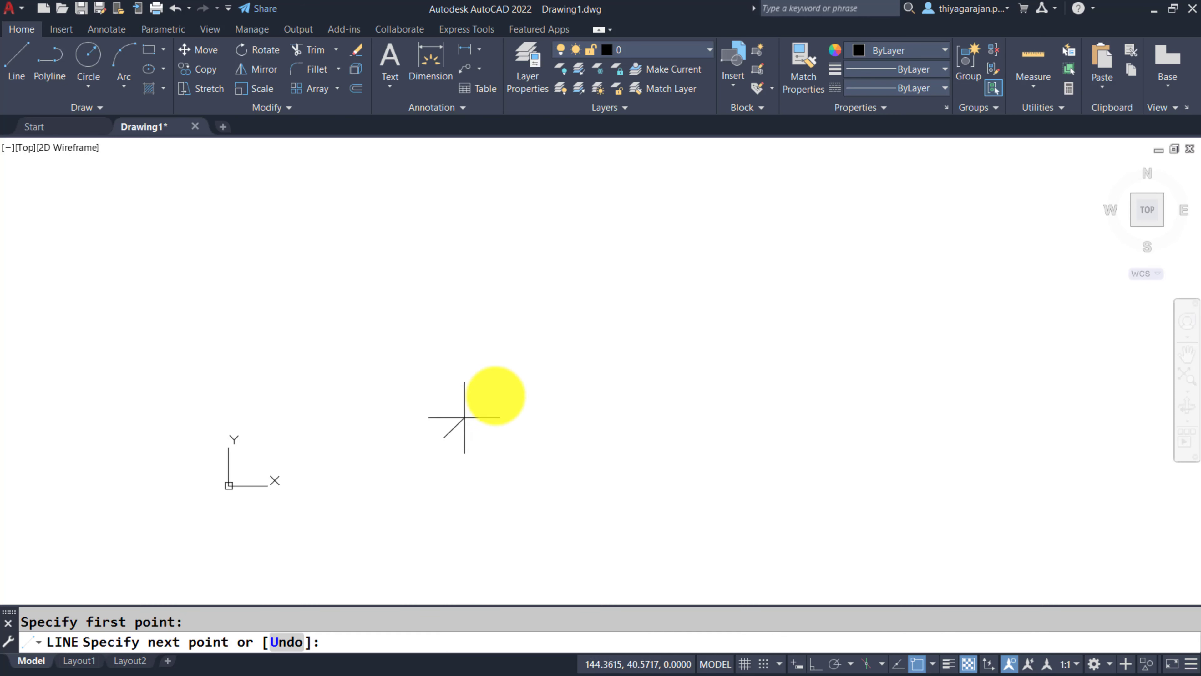
{"action": "left_click", "coordinate": [667, 306]}
{"action": "key", "text": "Return"}
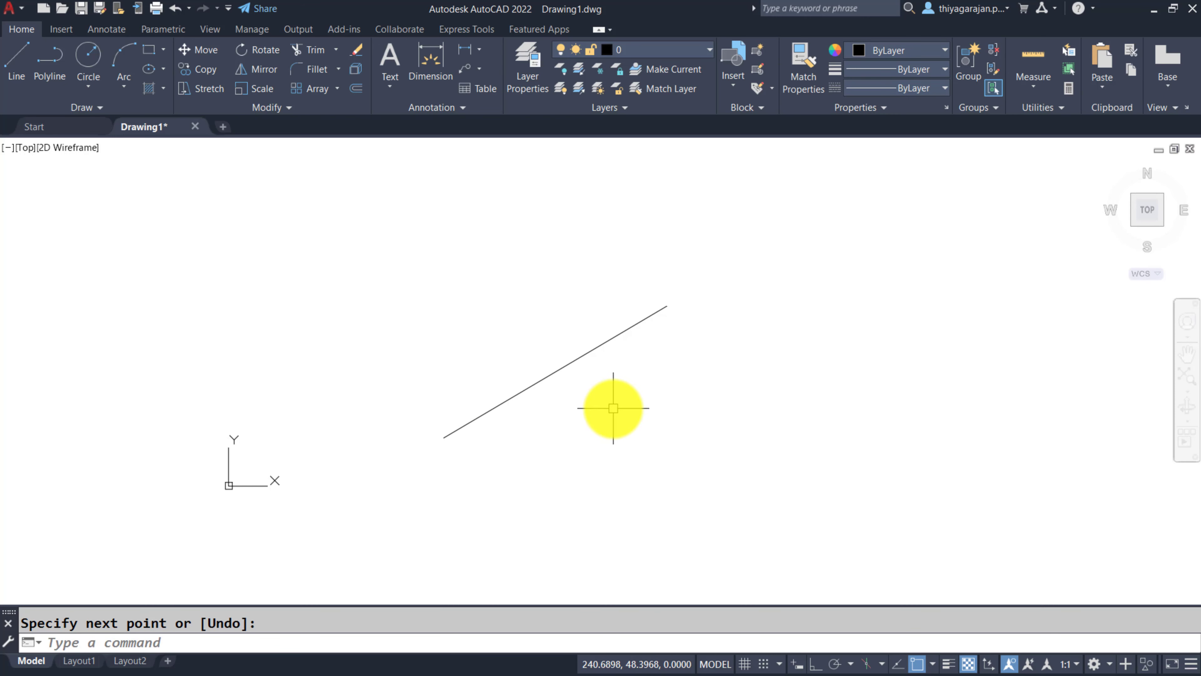
{"action": "type", "text": "C"}
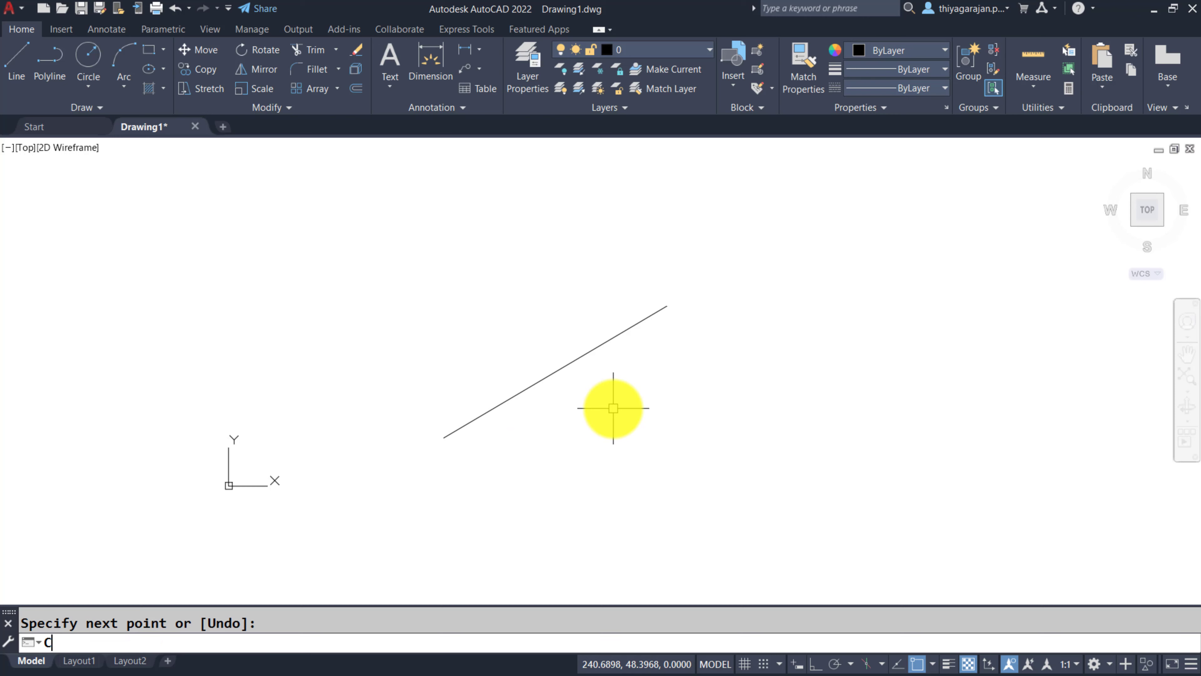
{"action": "type", "text": "O"}
{"action": "key", "text": "Return"}
{"action": "left_click", "coordinate": [558, 371]}
{"action": "key", "text": "Return"}
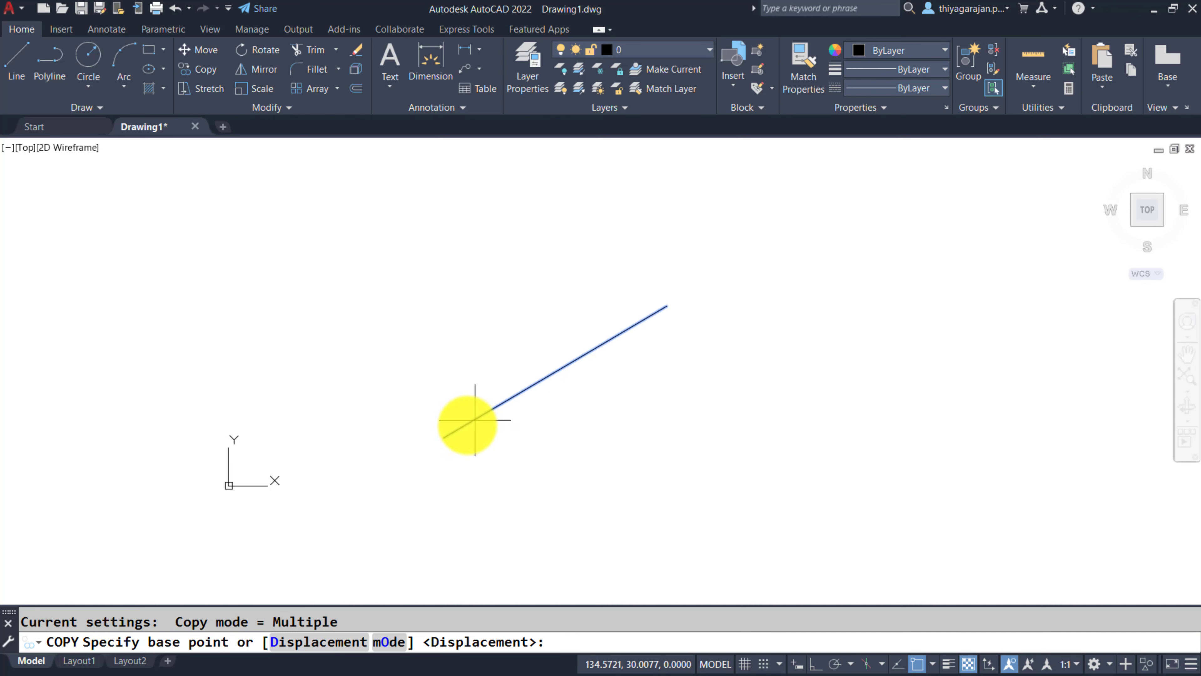
{"action": "left_click", "coordinate": [444, 437]}
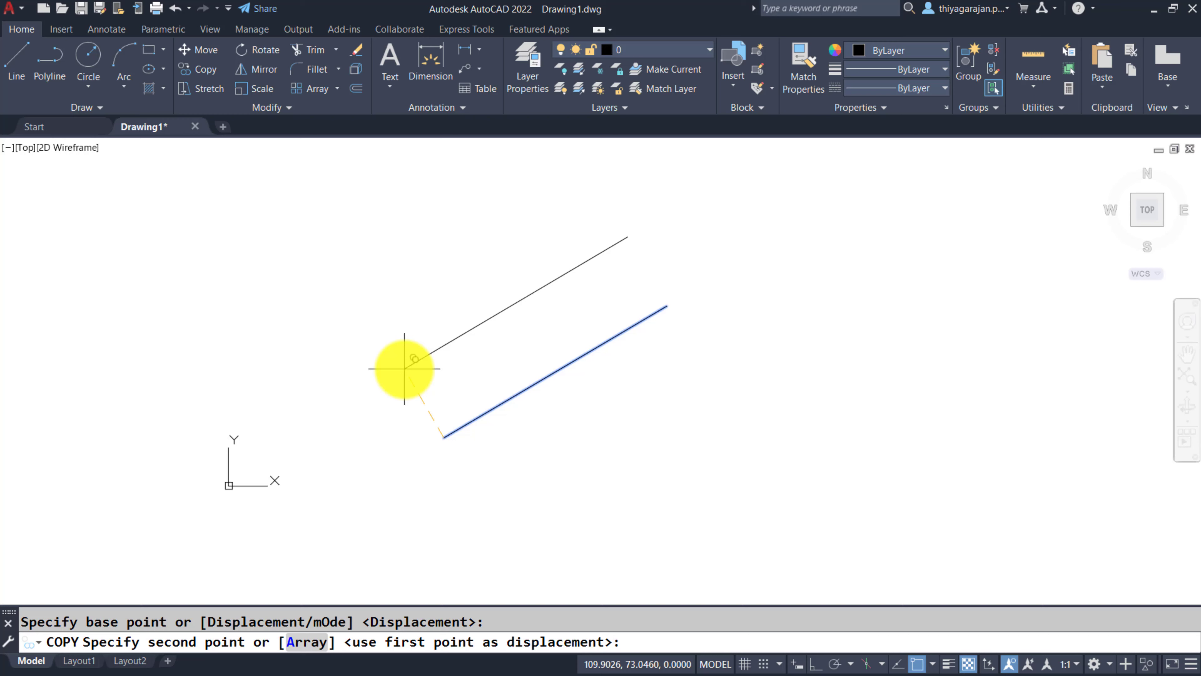
{"action": "key", "text": "Escape"}
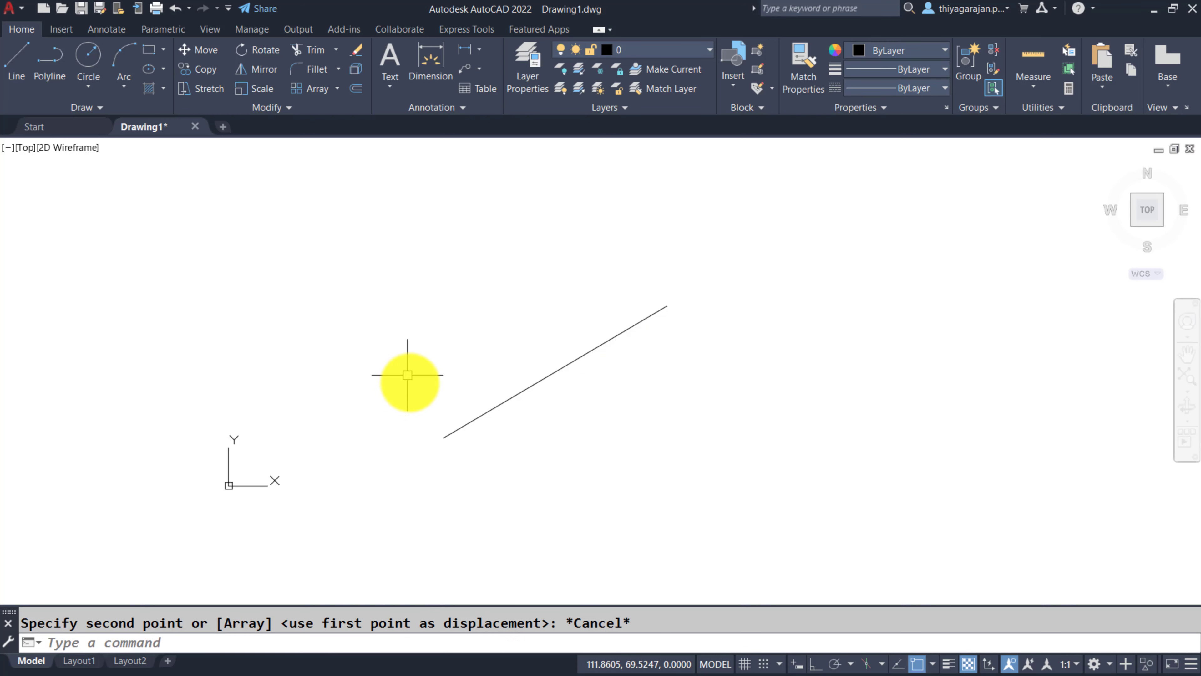
Offset the inclined line three times towards the upper left at a distance of 10, each time from the newest line
{"action": "type", "text": "o"}
{"action": "key", "text": "Return"}
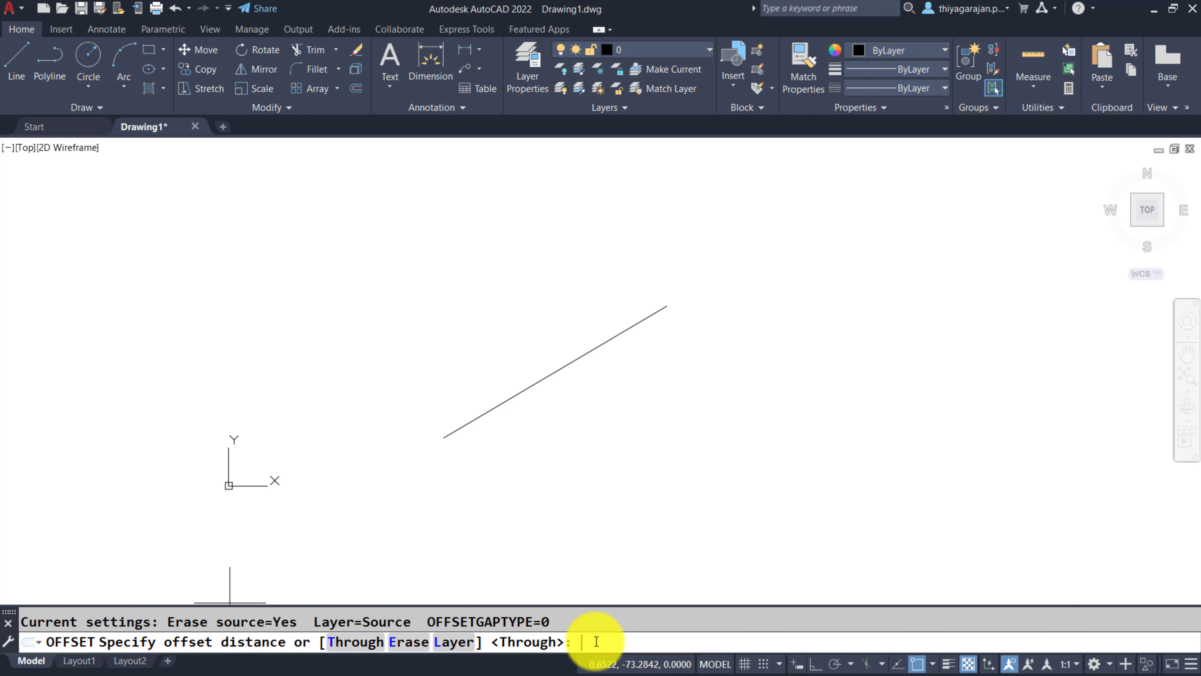
{"action": "type", "text": "10"}
{"action": "key", "text": "Return"}
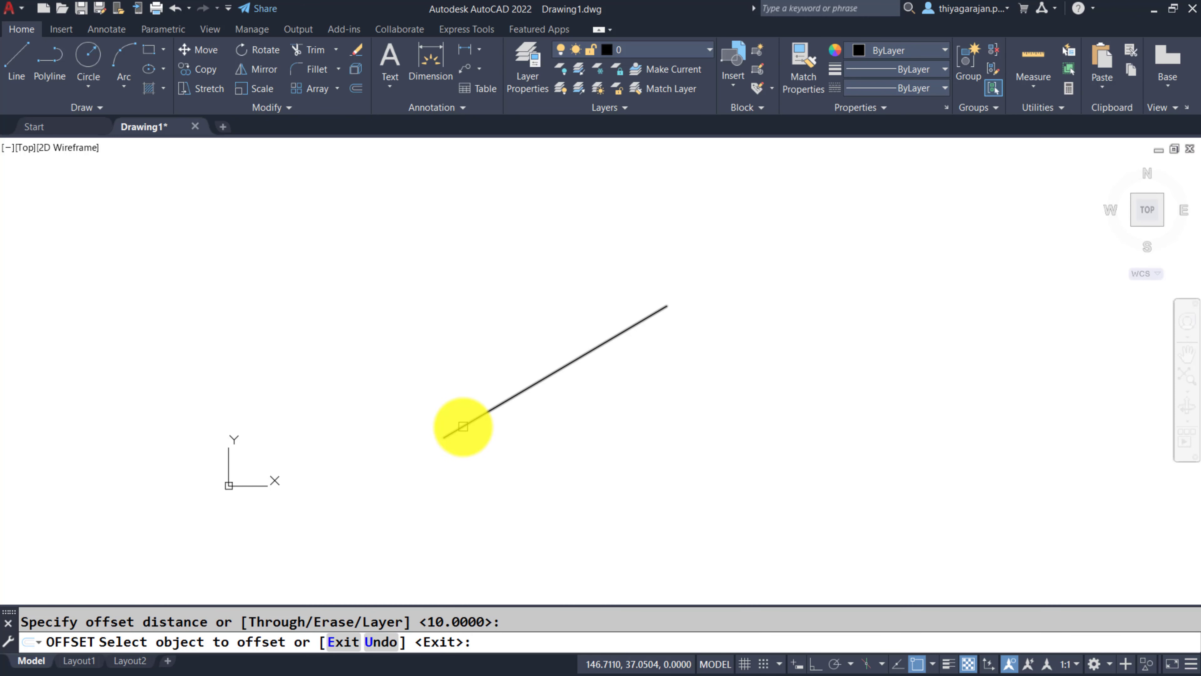
{"action": "left_click", "coordinate": [461, 426]}
{"action": "left_click", "coordinate": [438, 405]}
{"action": "left_click", "coordinate": [442, 416]}
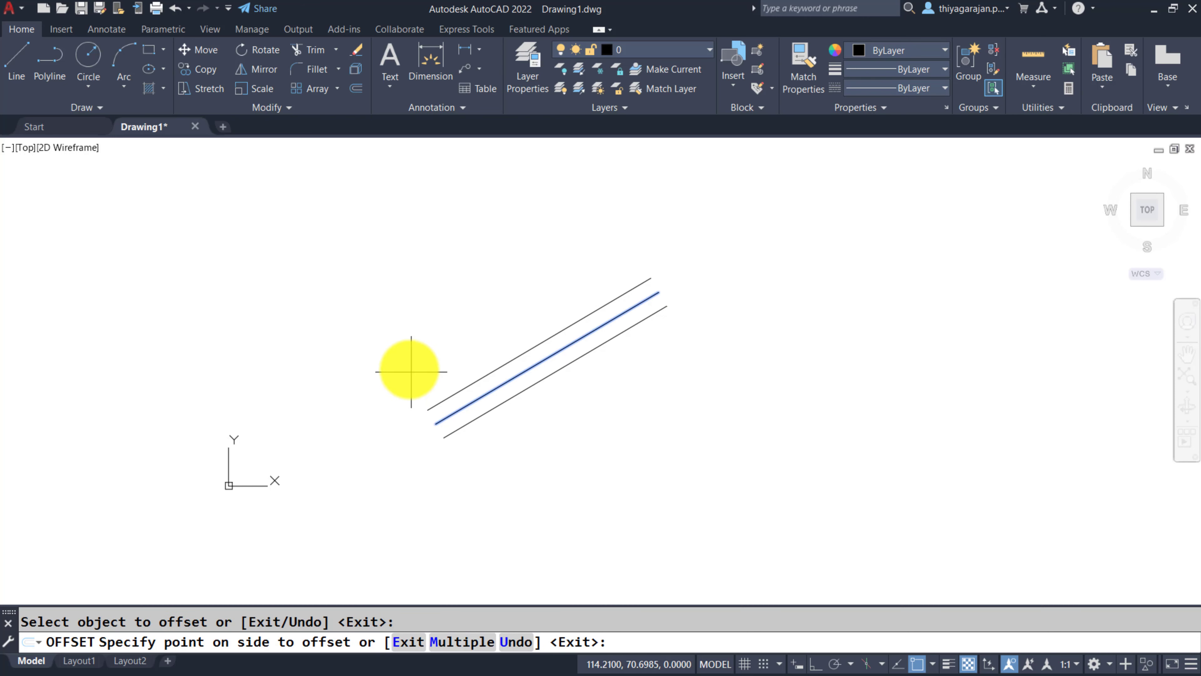
{"action": "left_click", "coordinate": [408, 368]}
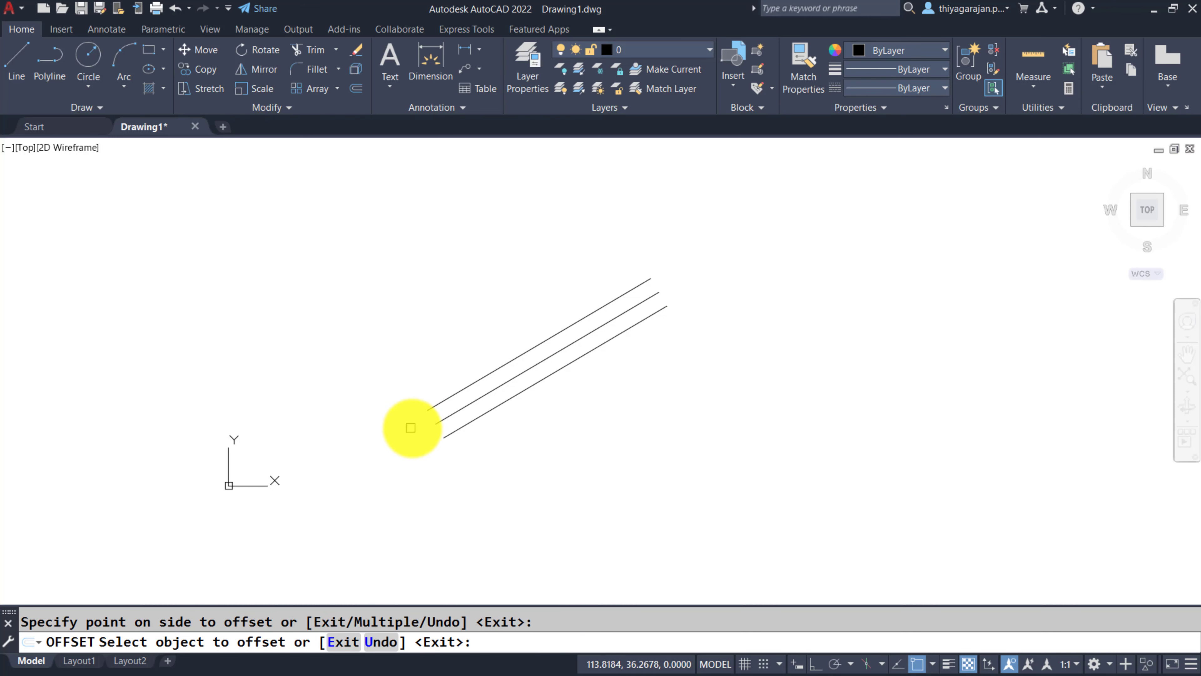
{"action": "left_click", "coordinate": [429, 408]}
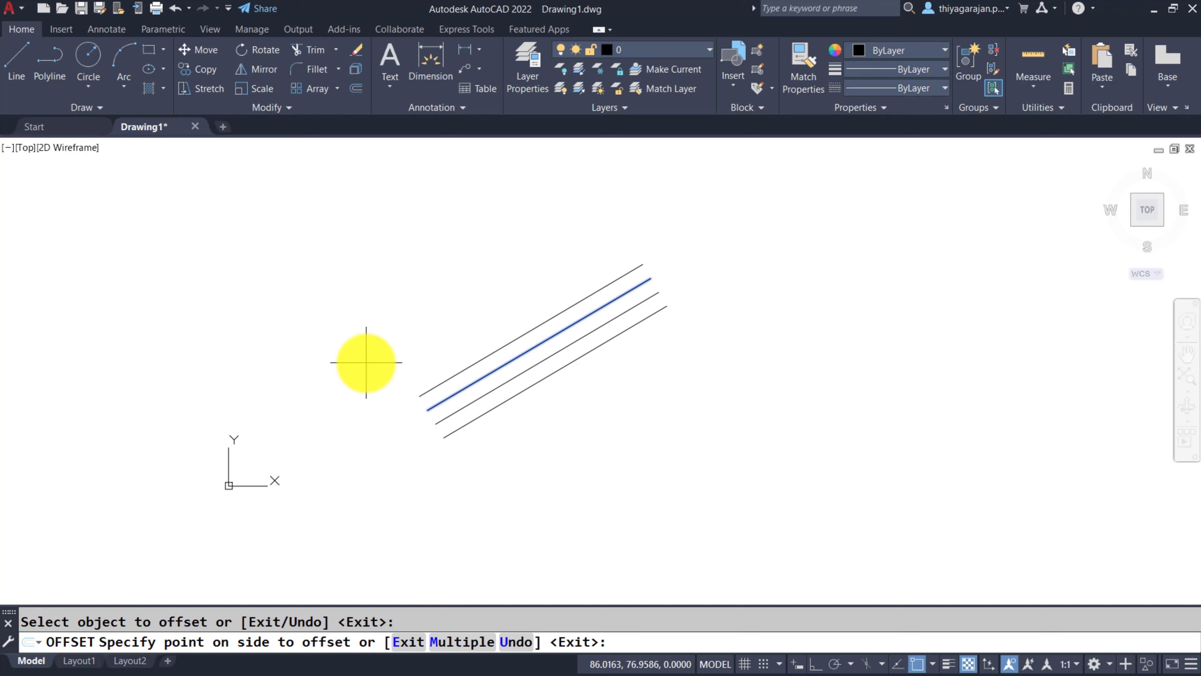
{"action": "left_click", "coordinate": [359, 357]}
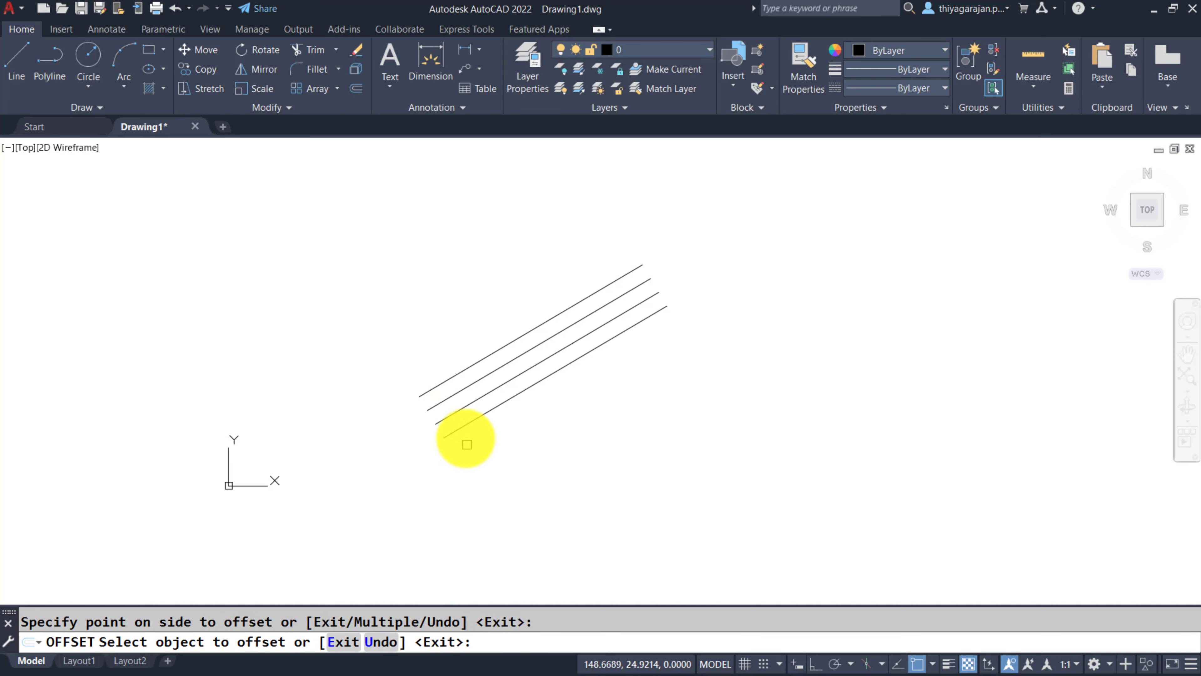
Offset the original inclined line and its new parallel line towards the lower right, adding two lines at the same distance
{"action": "left_click", "coordinate": [462, 427]}
{"action": "left_click", "coordinate": [475, 445]}
{"action": "left_click", "coordinate": [482, 431]}
{"action": "left_click", "coordinate": [501, 492]}
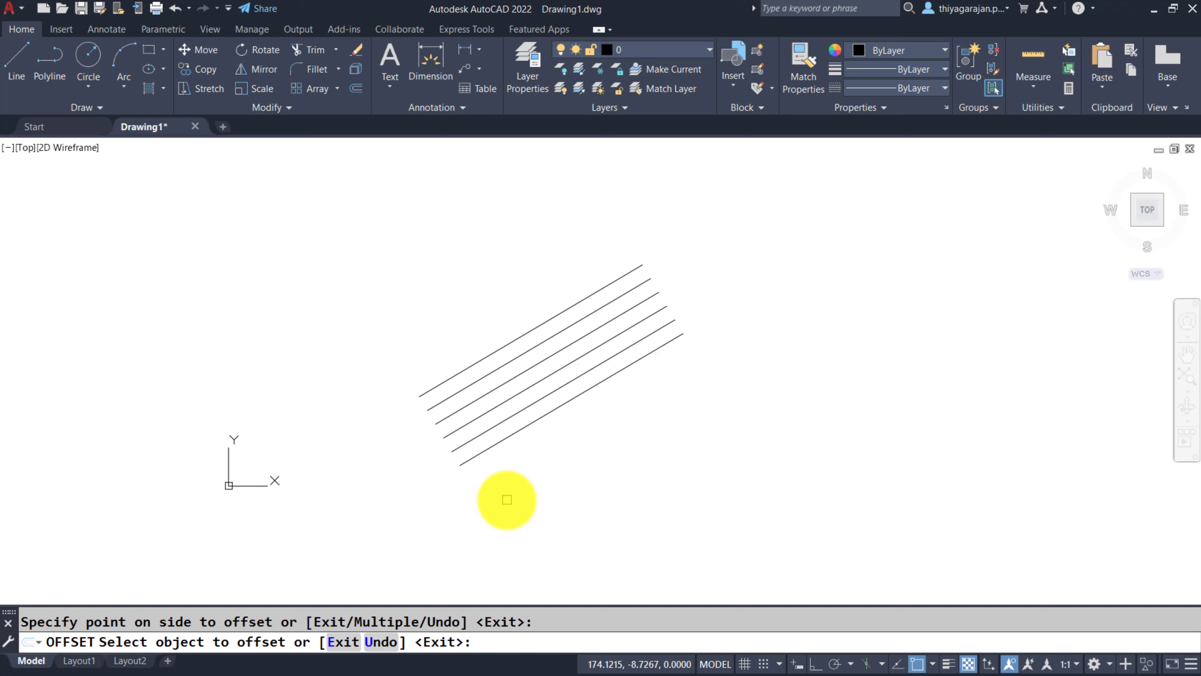
End the Offset command and undo all of its parallel lines
{"action": "key", "text": "Return"}
{"action": "type", "text": "u"}
{"action": "key", "text": "Return"}
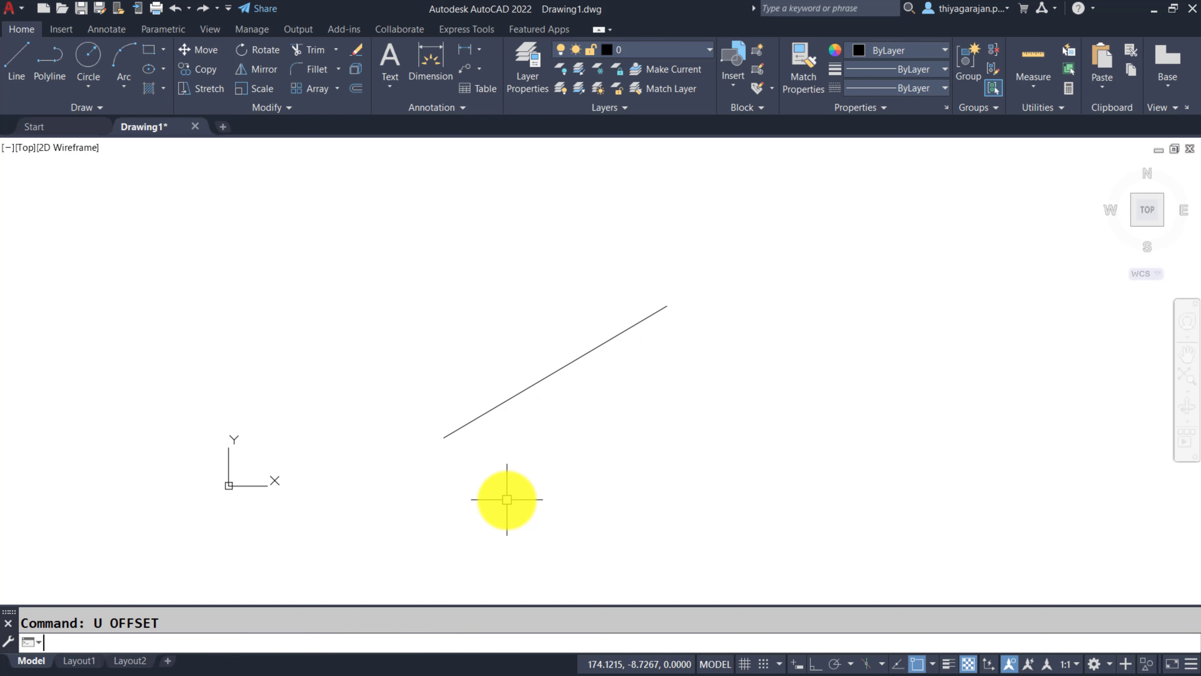
Offset the inclined line ten times towards the upper left at a distance of 10 using the Multiple option
{"action": "type", "text": "o"}
{"action": "key", "text": "Return"}
{"action": "key", "text": "Return"}
{"action": "left_click", "coordinate": [472, 421]}
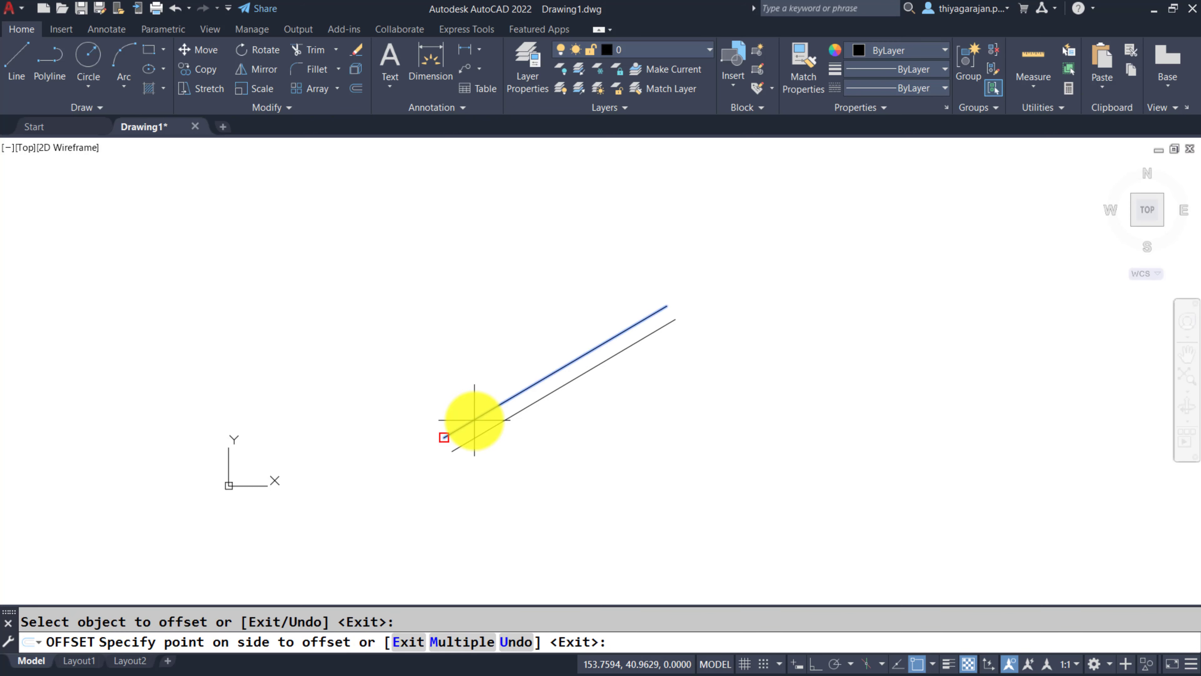
{"action": "left_click", "coordinate": [456, 650]}
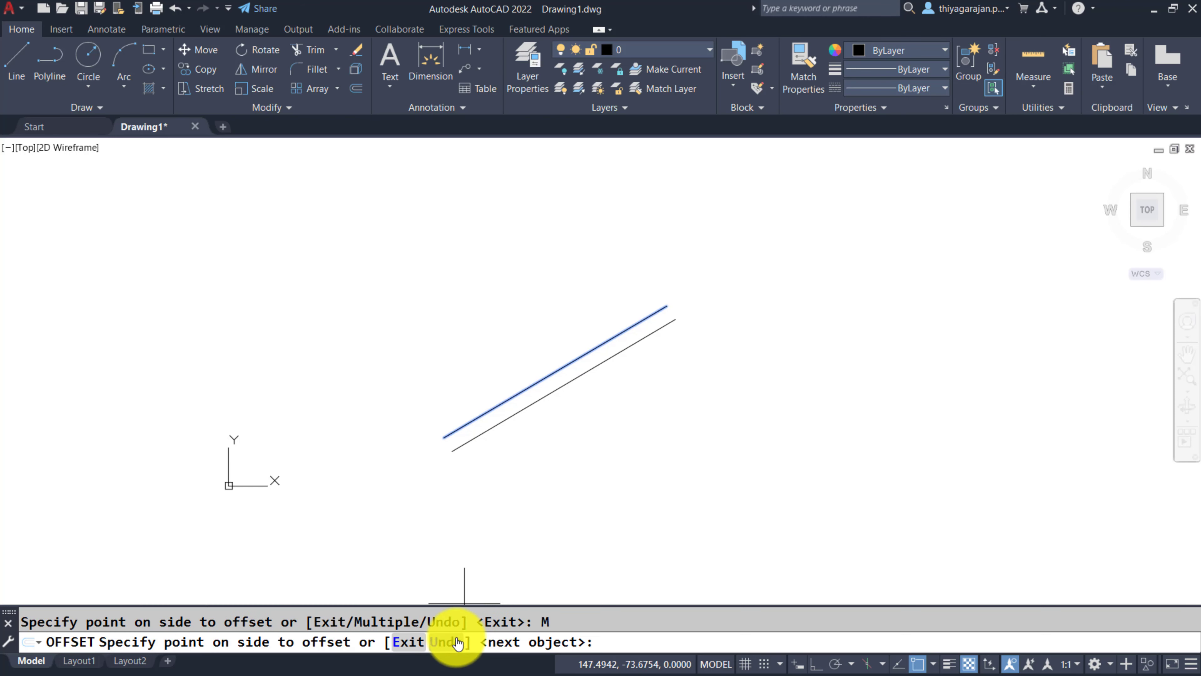
{"action": "left_click", "coordinate": [367, 402]}
{"action": "left_click", "coordinate": [356, 387]}
{"action": "left_click", "coordinate": [346, 372]}
{"action": "left_click", "coordinate": [339, 362]}
{"action": "left_click", "coordinate": [330, 348]}
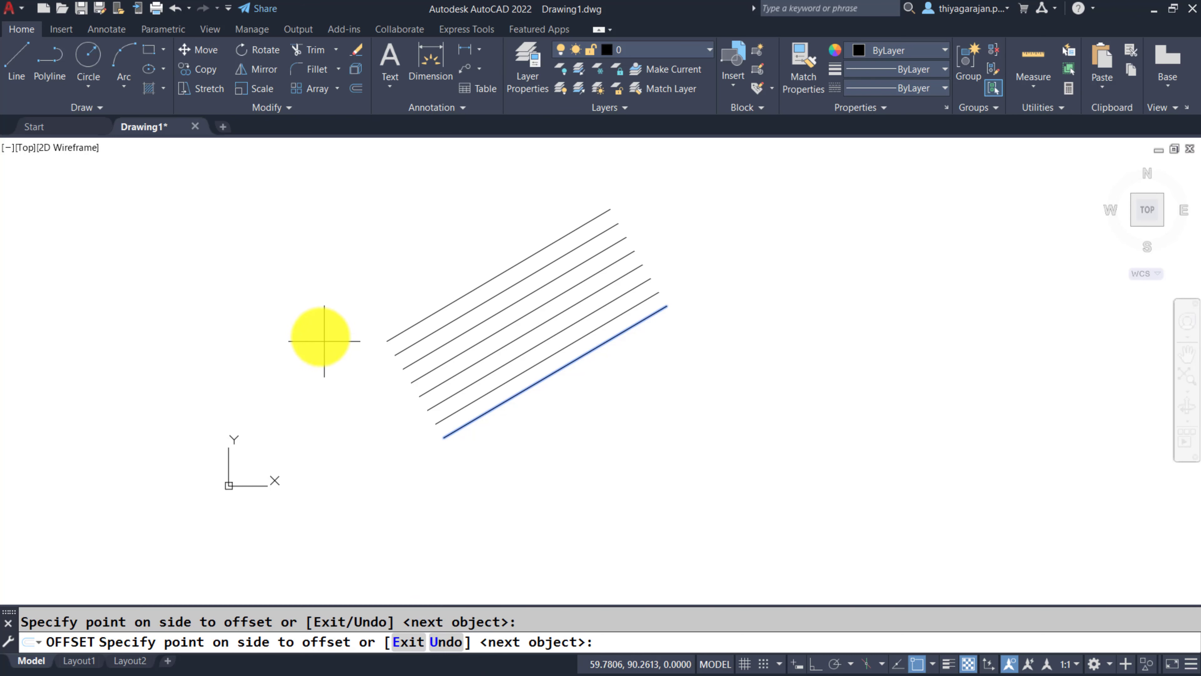
{"action": "left_click", "coordinate": [321, 338]}
{"action": "left_click", "coordinate": [314, 327]}
{"action": "left_click", "coordinate": [308, 316]}
{"action": "left_click", "coordinate": [304, 308]}
{"action": "left_click", "coordinate": [300, 300]}
{"action": "key", "text": "Return"}
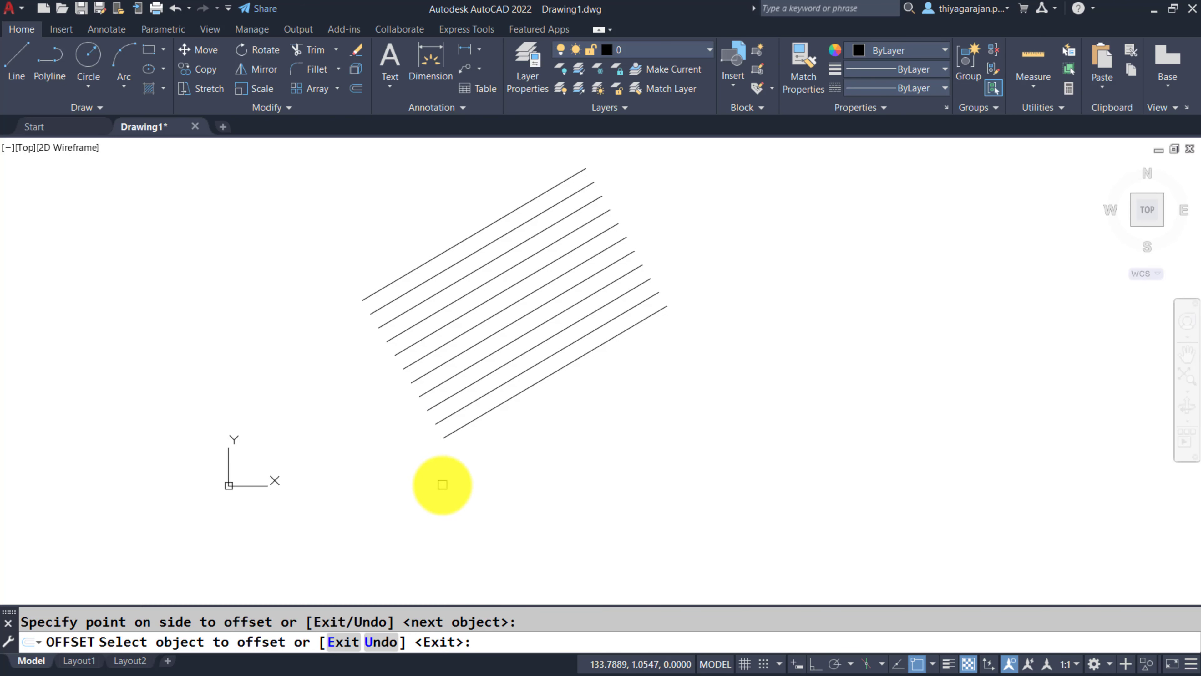
End the Offset command and draw a circle of radius 10 to the right of the inclined lines
{"action": "key", "text": "Escape"}
{"action": "key", "text": "Return"}
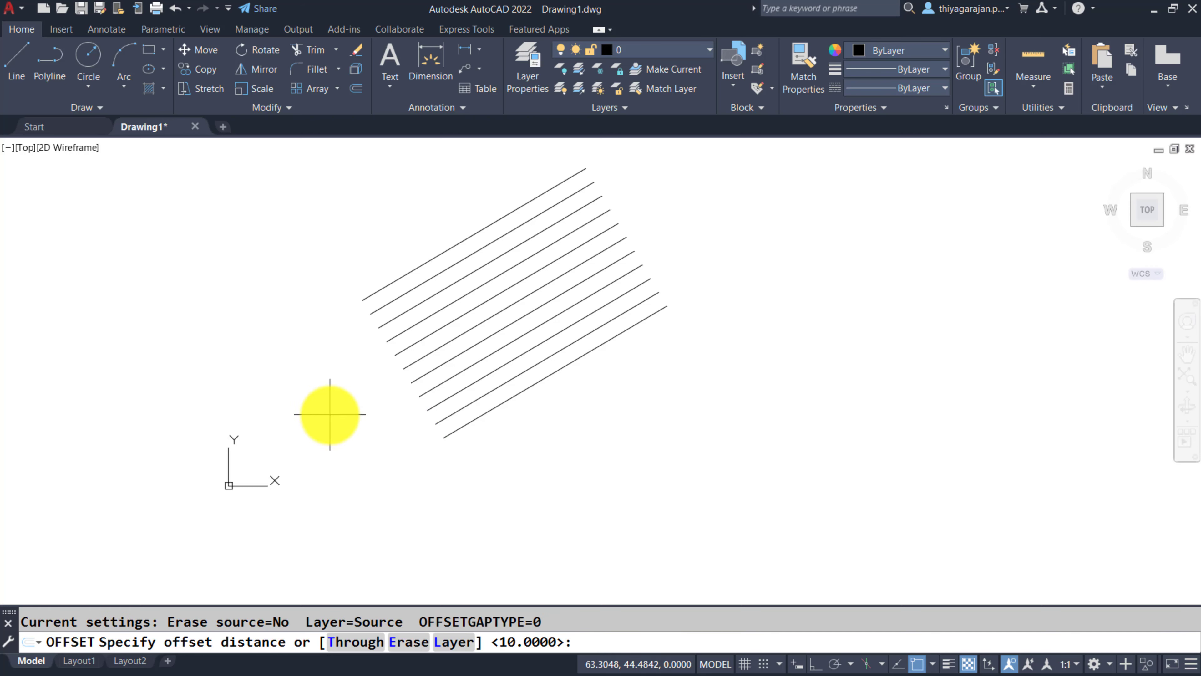
{"action": "scroll", "coordinate": [166, 412], "scroll_direction": "down", "scroll_amount": 2}
{"action": "scroll", "coordinate": [523, 341], "scroll_direction": "up", "scroll_amount": 2}
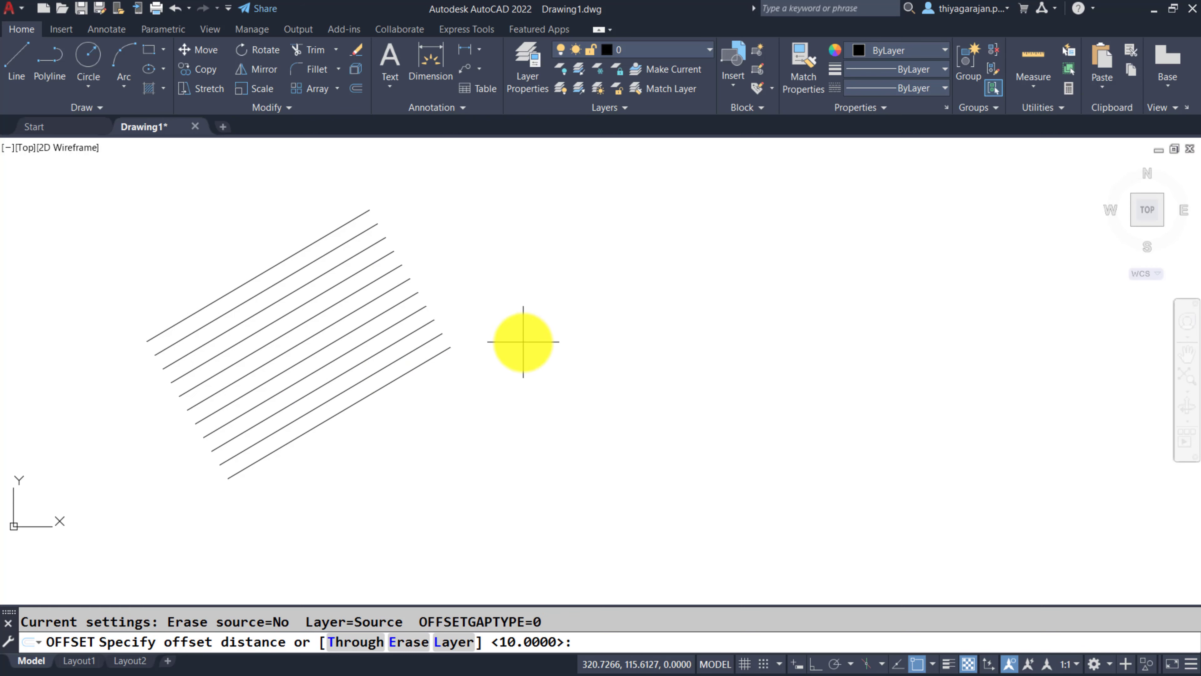
{"action": "type", "text": "c"}
{"action": "key", "text": "Return"}
{"action": "key", "text": "Escape"}
{"action": "type", "text": "c"}
{"action": "key", "text": "Return"}
{"action": "left_click", "coordinate": [627, 349]}
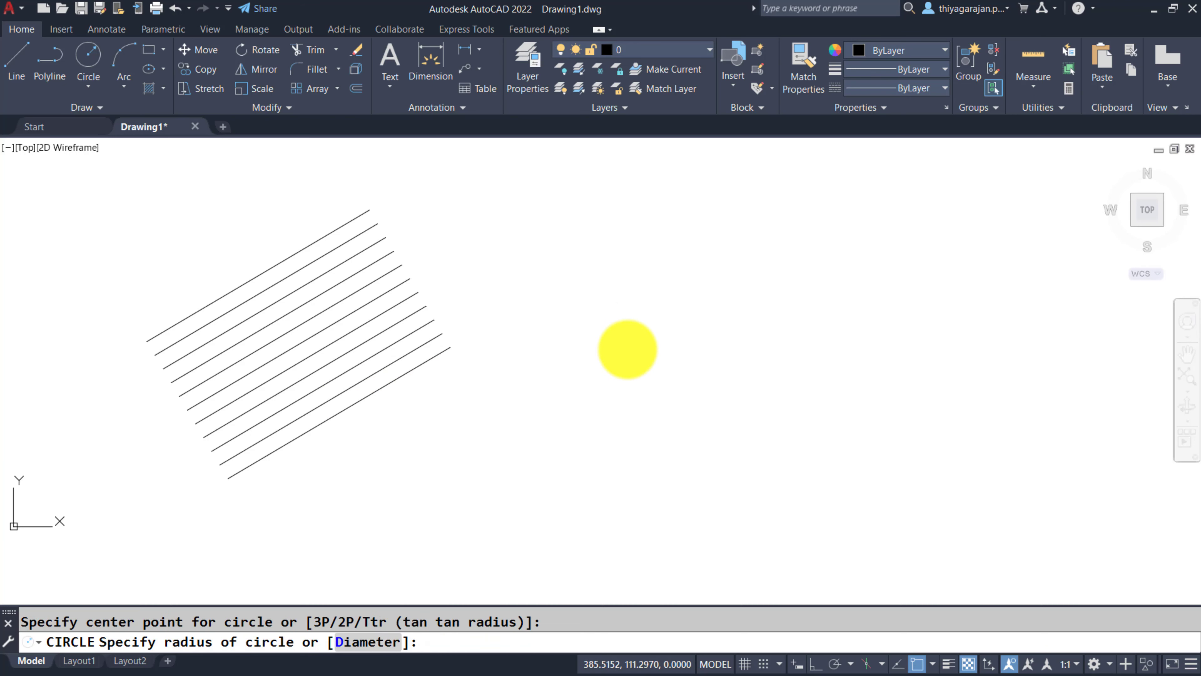
{"action": "type", "text": "10"}
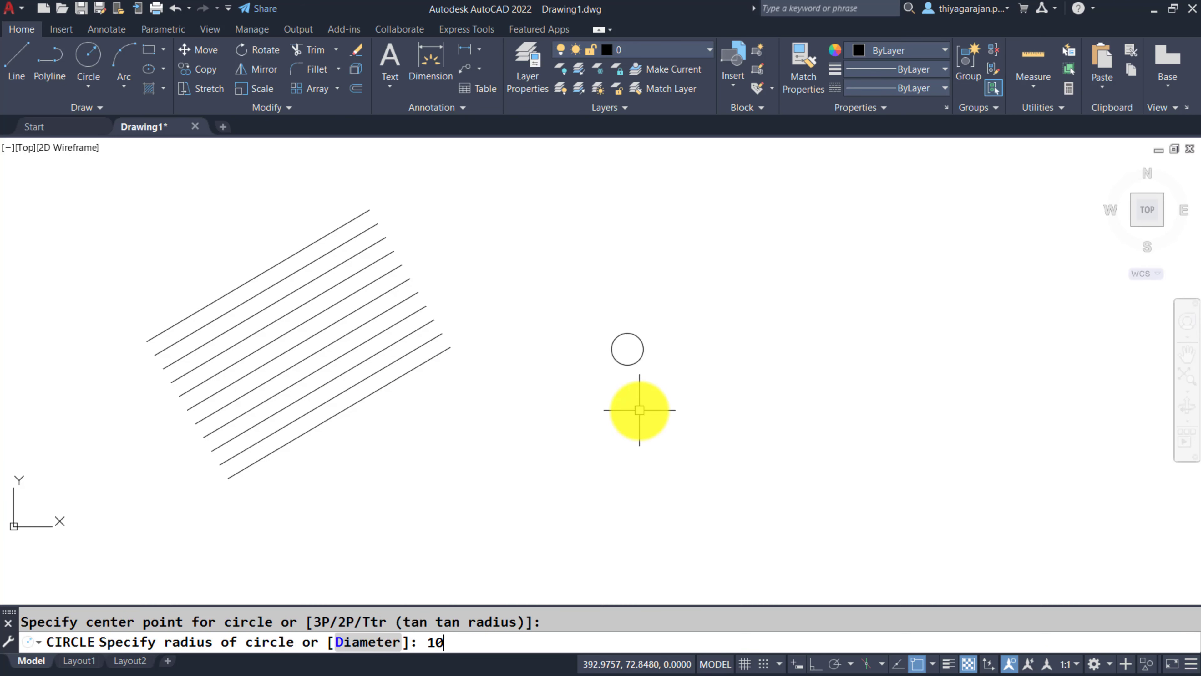
{"action": "key", "text": "Return"}
Offset the circle outward three times at a distance of 10, each time from the newest circle
{"action": "type", "text": "o"}
{"action": "key", "text": "Return"}
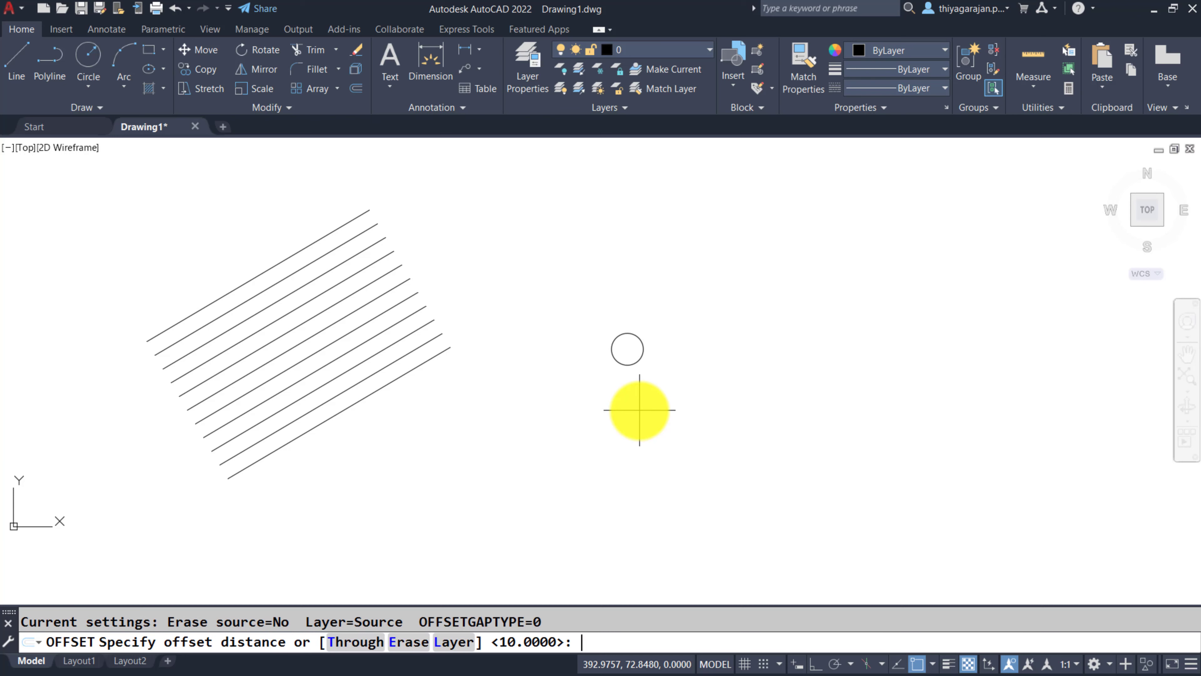
{"action": "key", "text": "Return"}
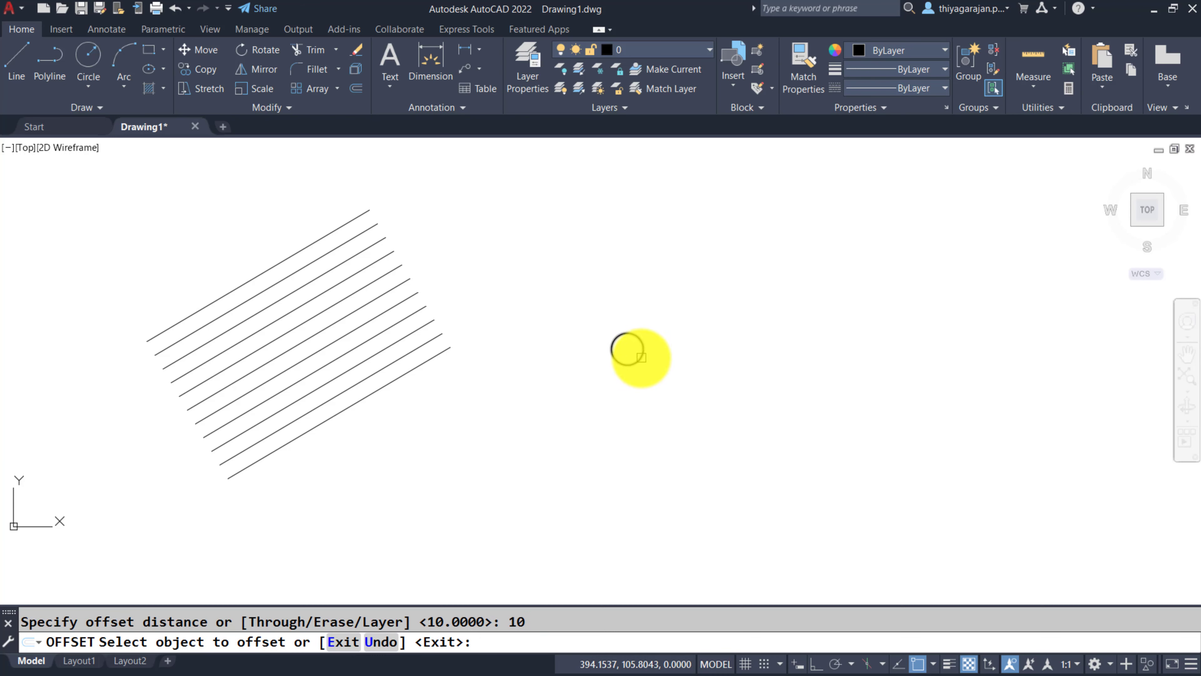
{"action": "left_click", "coordinate": [638, 360]}
{"action": "left_click", "coordinate": [662, 392]}
{"action": "left_click", "coordinate": [651, 370]}
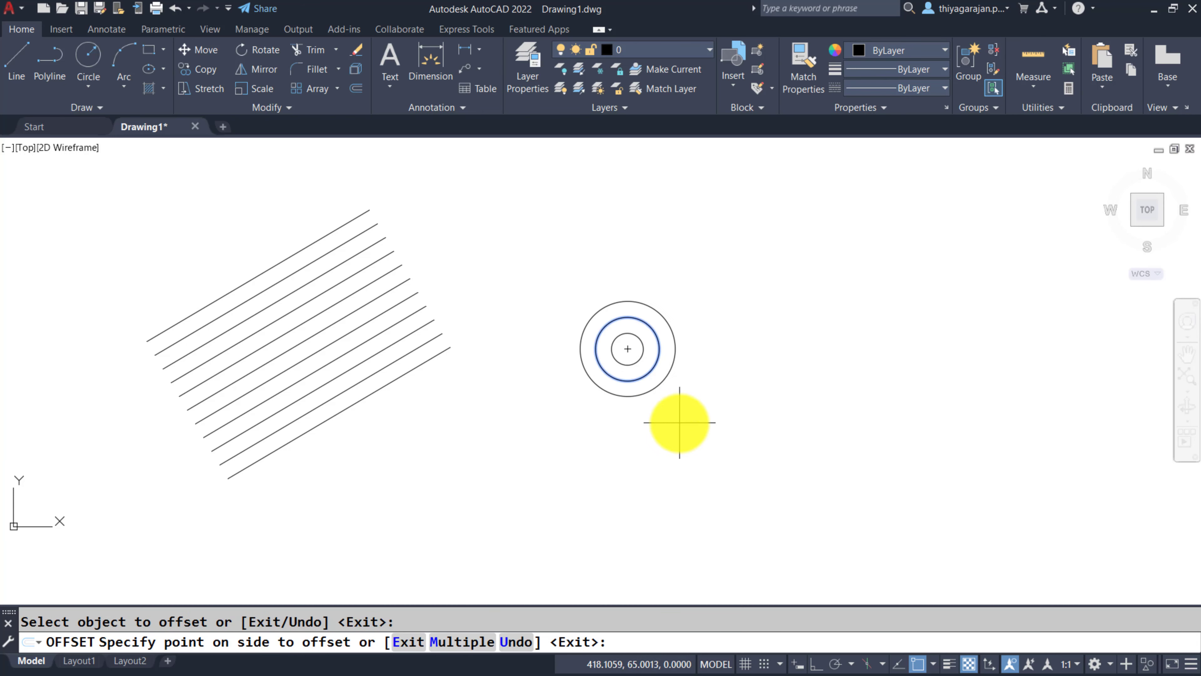
{"action": "left_click", "coordinate": [677, 419]}
{"action": "left_click", "coordinate": [663, 388]}
{"action": "left_click", "coordinate": [657, 466]}
Offset the outermost circle outward four times at the same distance using the Multiple option
{"action": "left_click", "coordinate": [626, 413]}
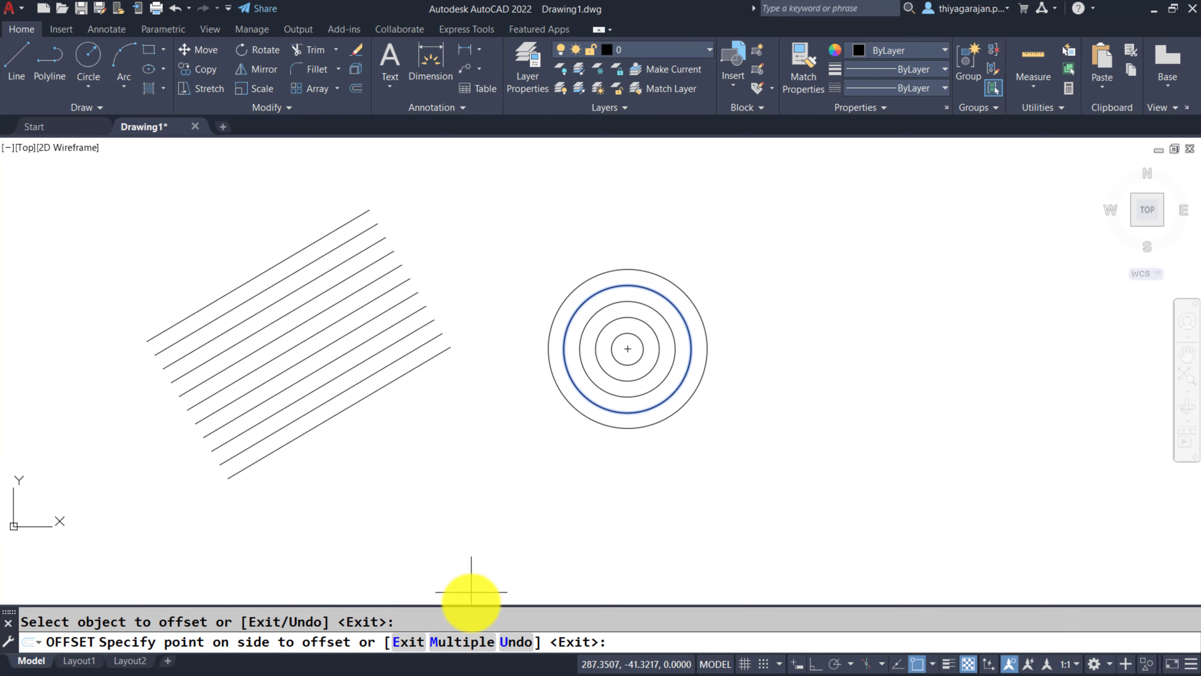
{"action": "left_click", "coordinate": [459, 643]}
{"action": "left_click", "coordinate": [649, 489]}
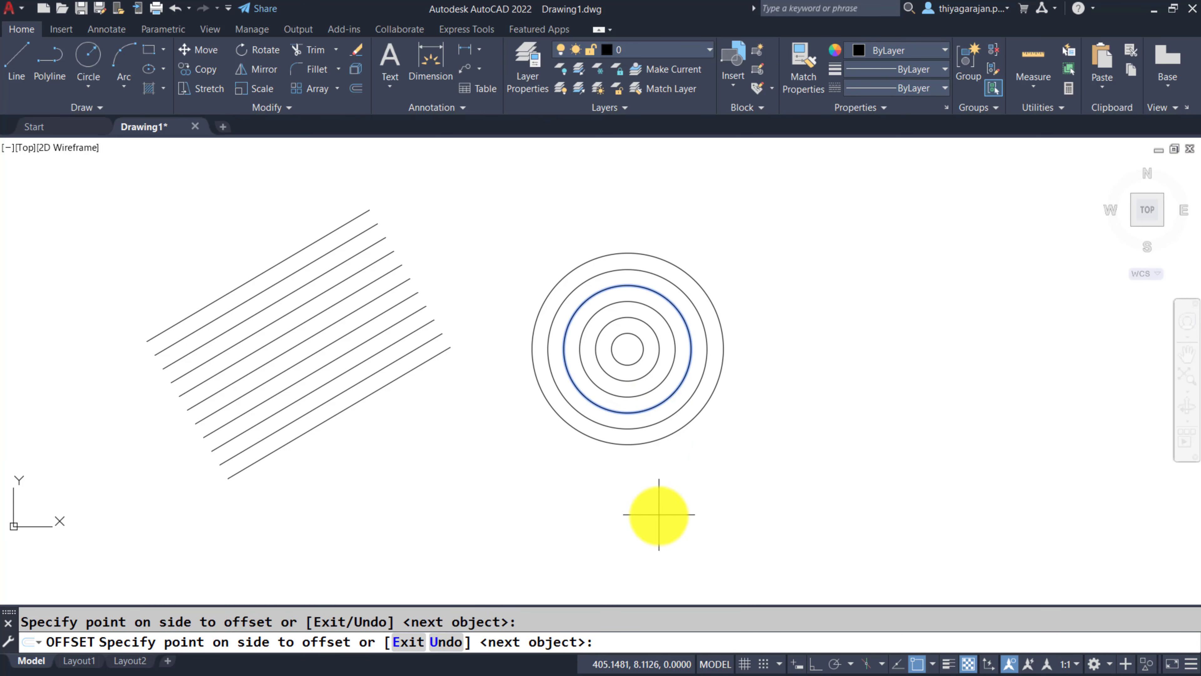
{"action": "left_click", "coordinate": [672, 520]}
{"action": "left_click", "coordinate": [696, 544]}
{"action": "key", "text": "Return"}
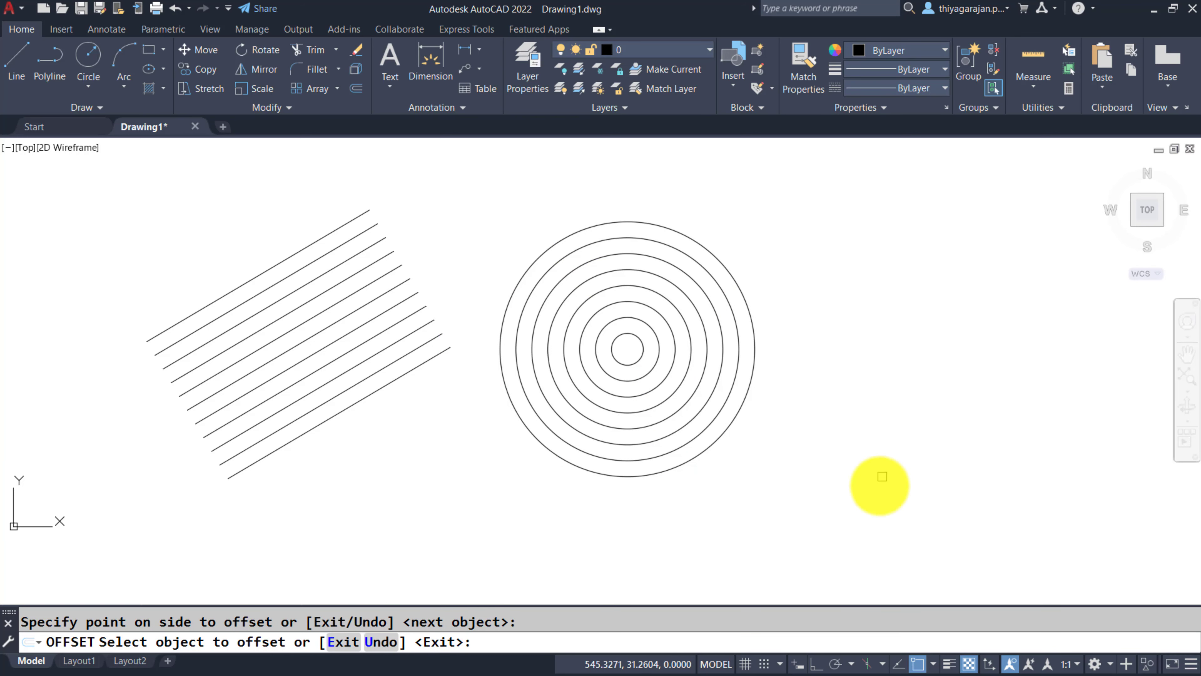
End the Offset command and list the innermost circle's properties to check its radius
{"action": "scroll", "coordinate": [729, 316], "scroll_direction": "up", "scroll_amount": 2}
{"action": "key", "text": "Escape"}
{"action": "type", "text": "li"}
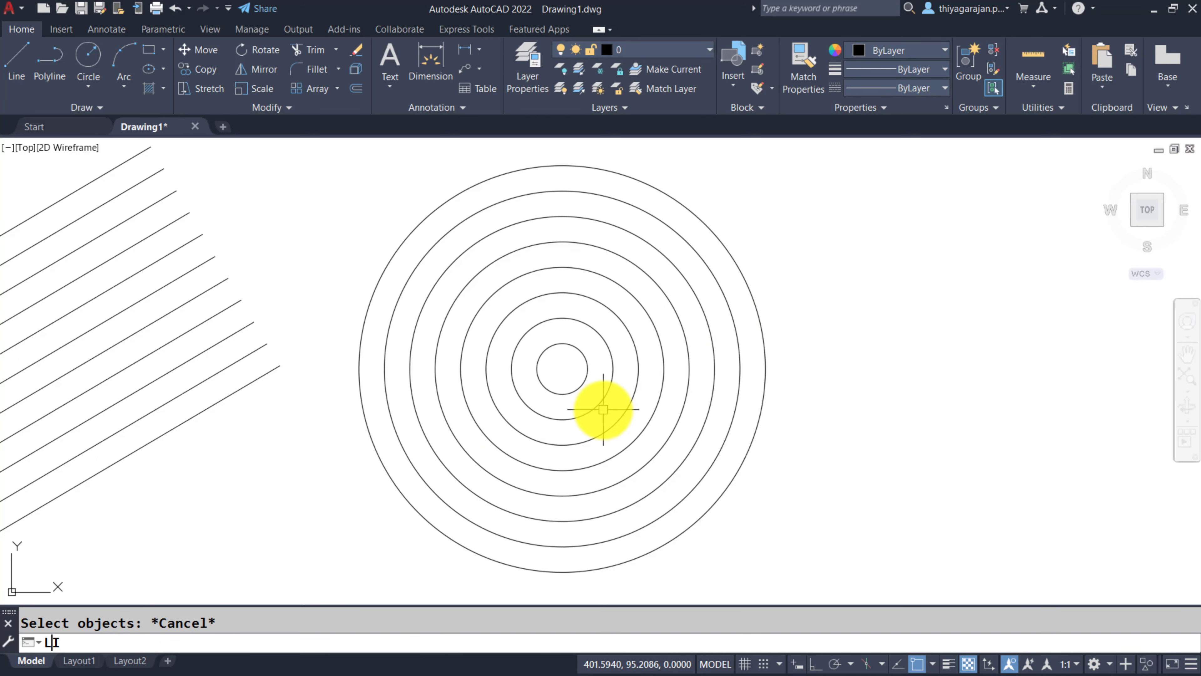
{"action": "key", "text": "Return"}
{"action": "left_click", "coordinate": [583, 384]}
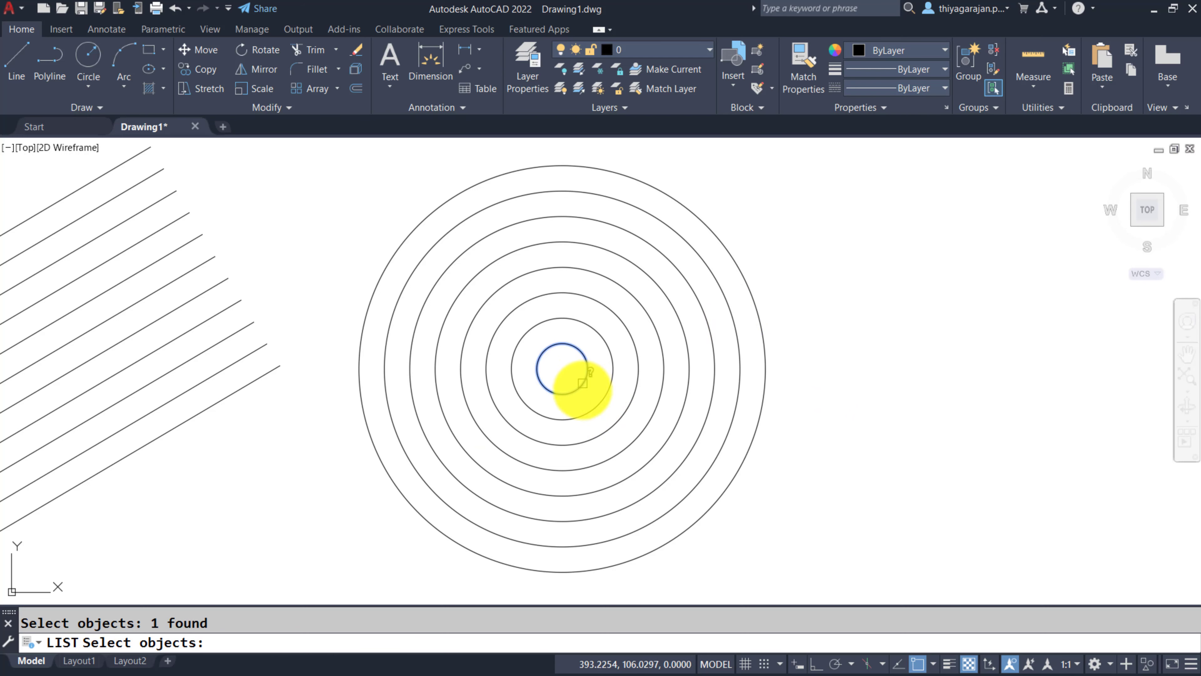
{"action": "key", "text": "Return"}
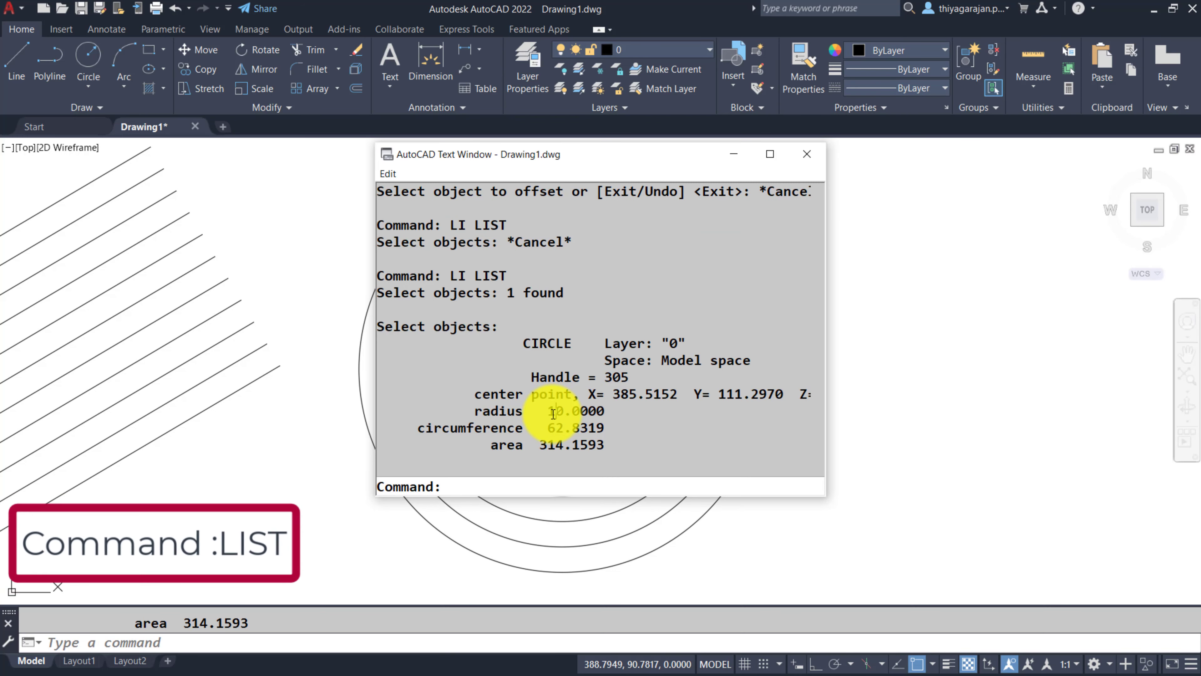
{"action": "left_click_drag", "start_coordinate": [555, 410], "coordinate": [601, 411]}
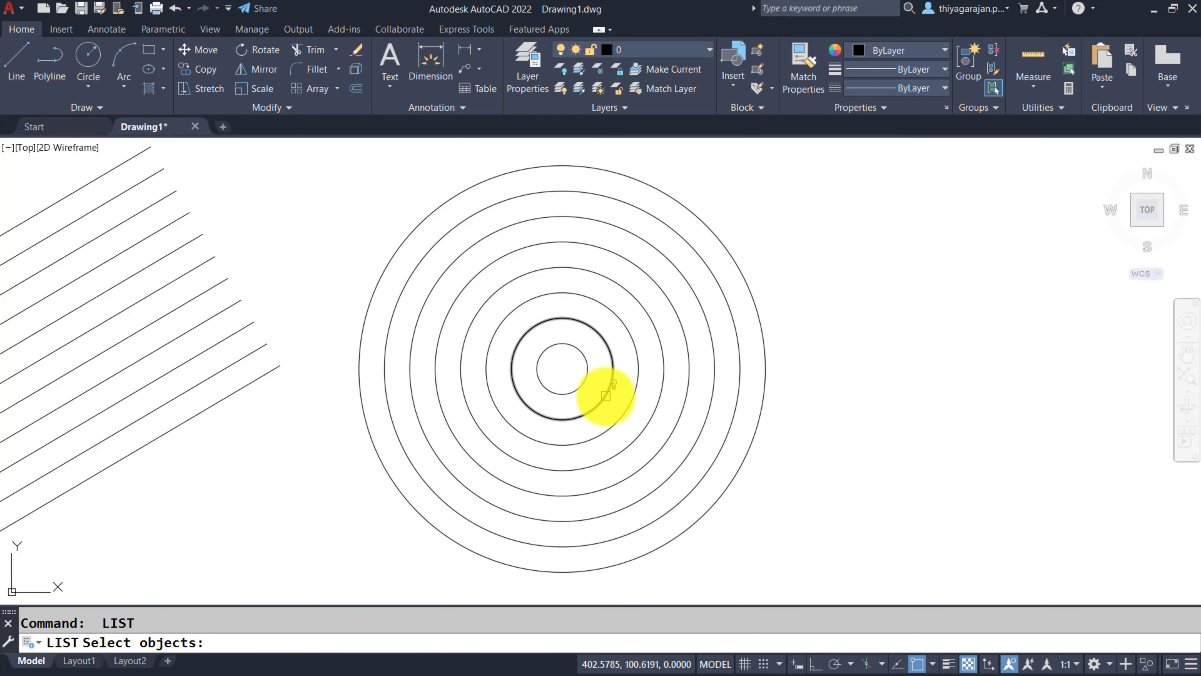
List the properties of the second circle from the center to check its radius, and close the listing
{"action": "left_click", "coordinate": [606, 395]}
{"action": "key", "text": "Return"}
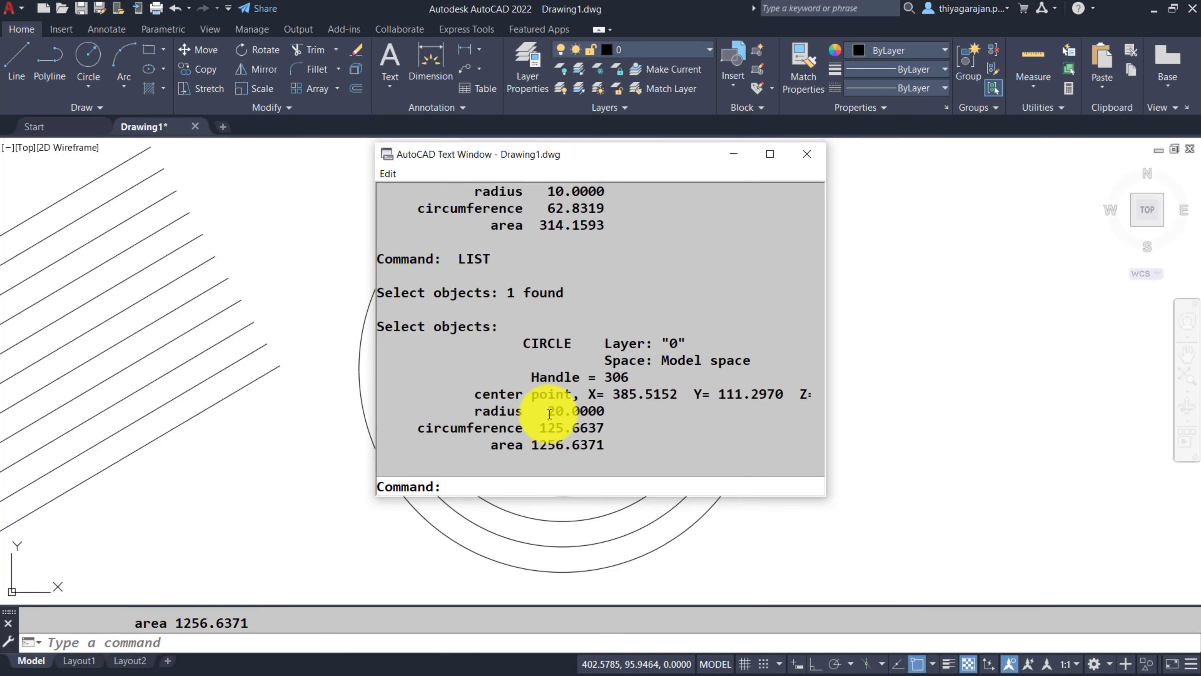
{"action": "left_click_drag", "start_coordinate": [549, 411], "coordinate": [624, 414]}
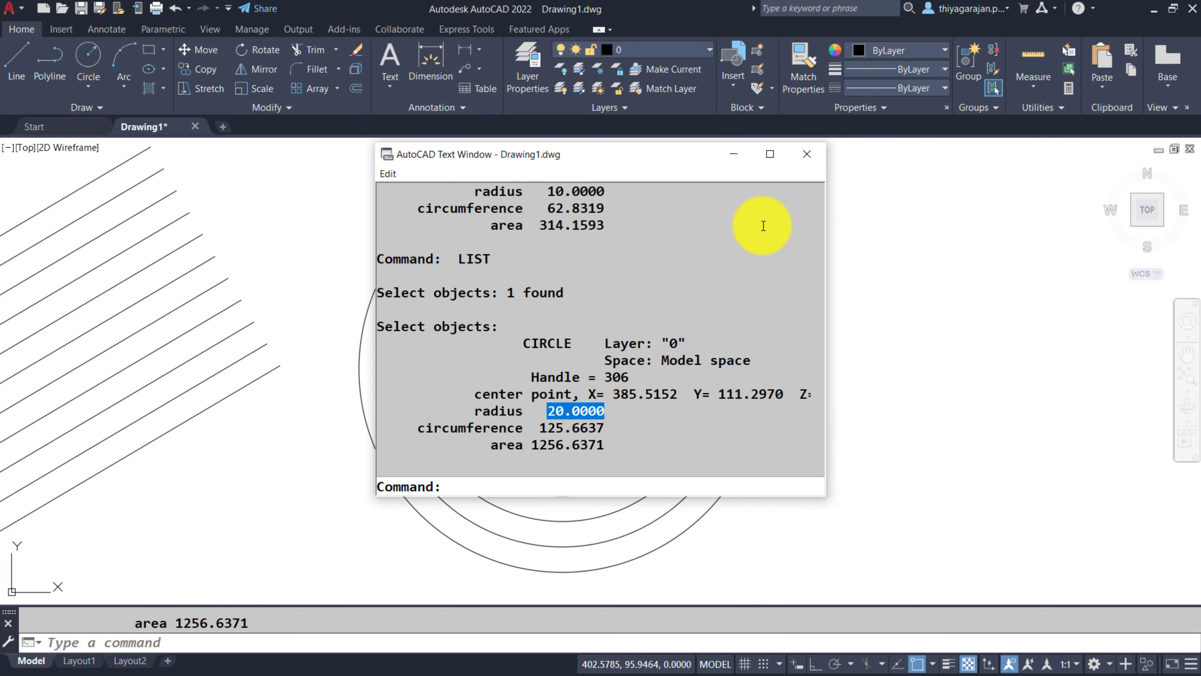
{"action": "left_click", "coordinate": [807, 154]}
Draw a six-sided polygon to the right of the concentric circles
{"action": "scroll", "coordinate": [613, 401], "scroll_direction": "up", "scroll_amount": 4}
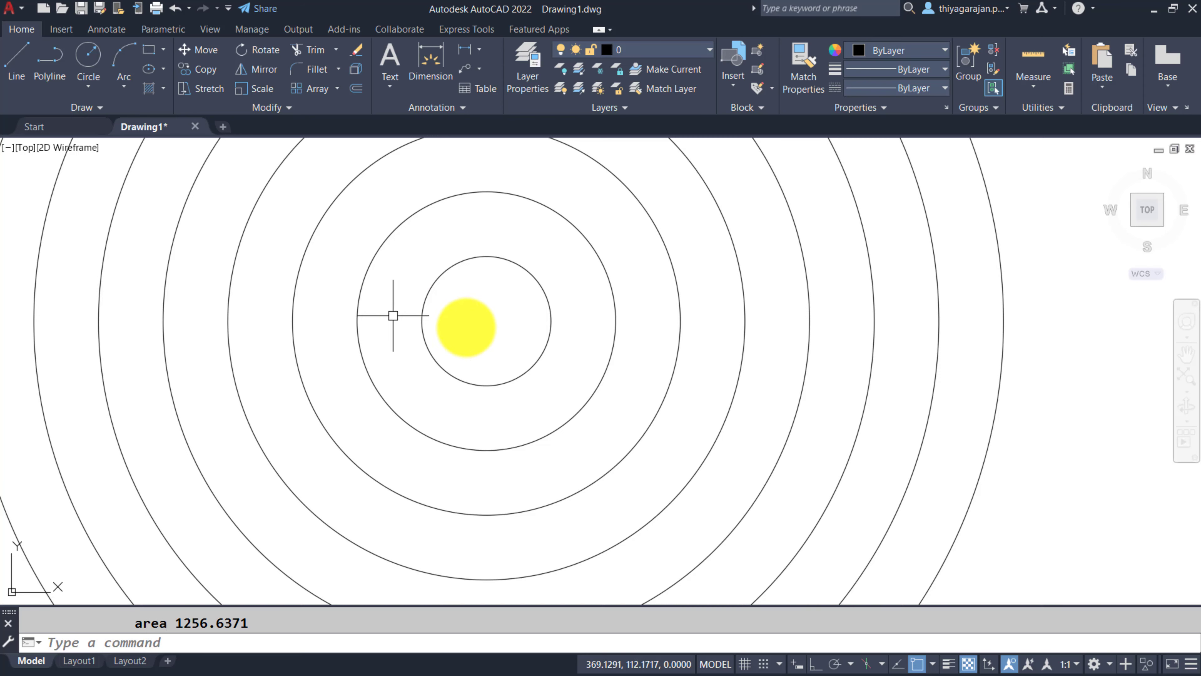
{"action": "scroll", "coordinate": [504, 334], "scroll_direction": "down", "scroll_amount": 6}
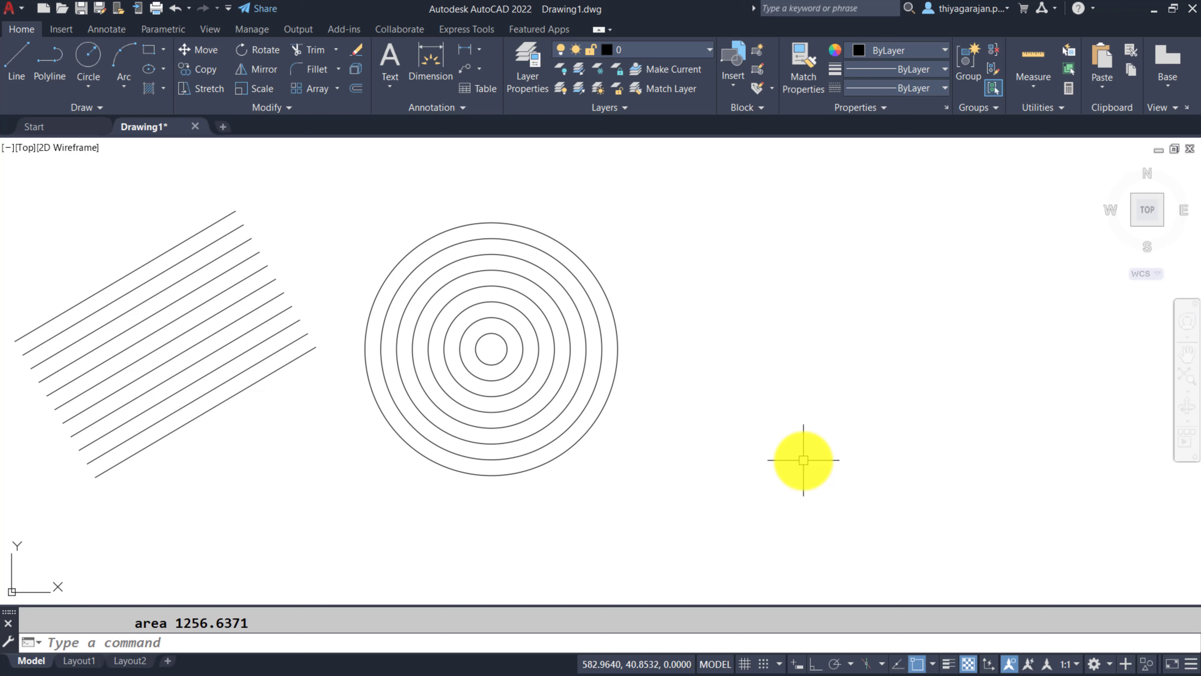
{"action": "key", "text": "Return"}
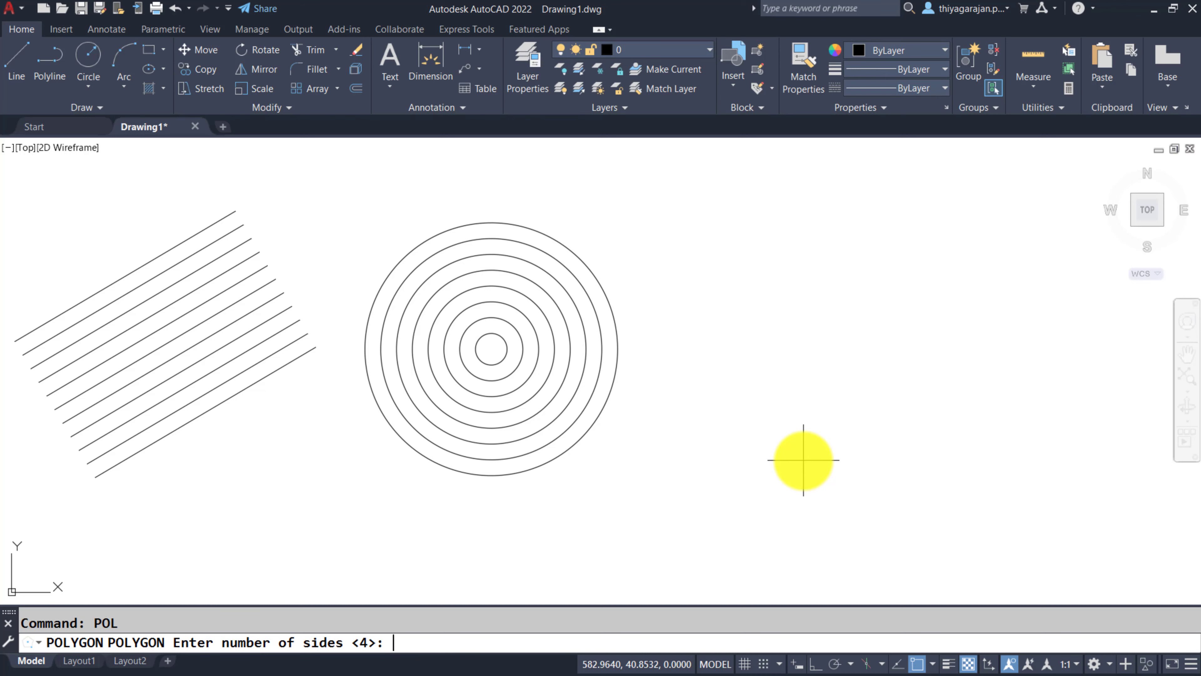
{"action": "type", "text": "6"}
{"action": "key", "text": "space"}
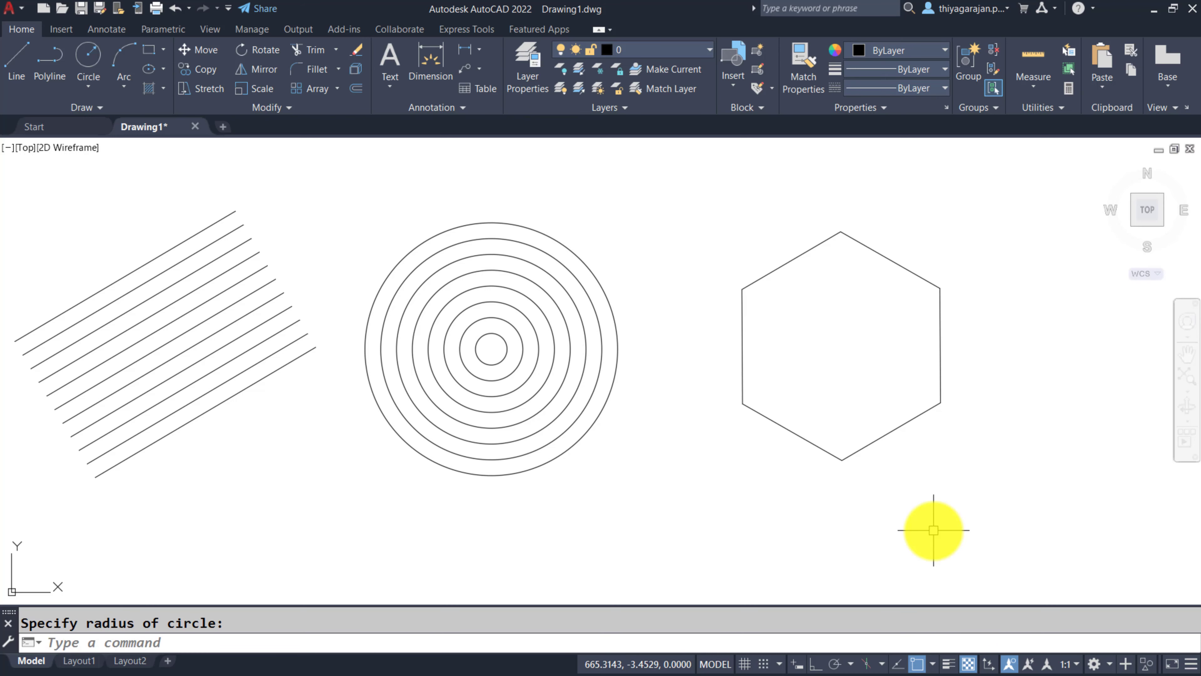
Offset the hexagon inward three times at a distance of 5, each time from the newest hexagon
{"action": "type", "text": "o"}
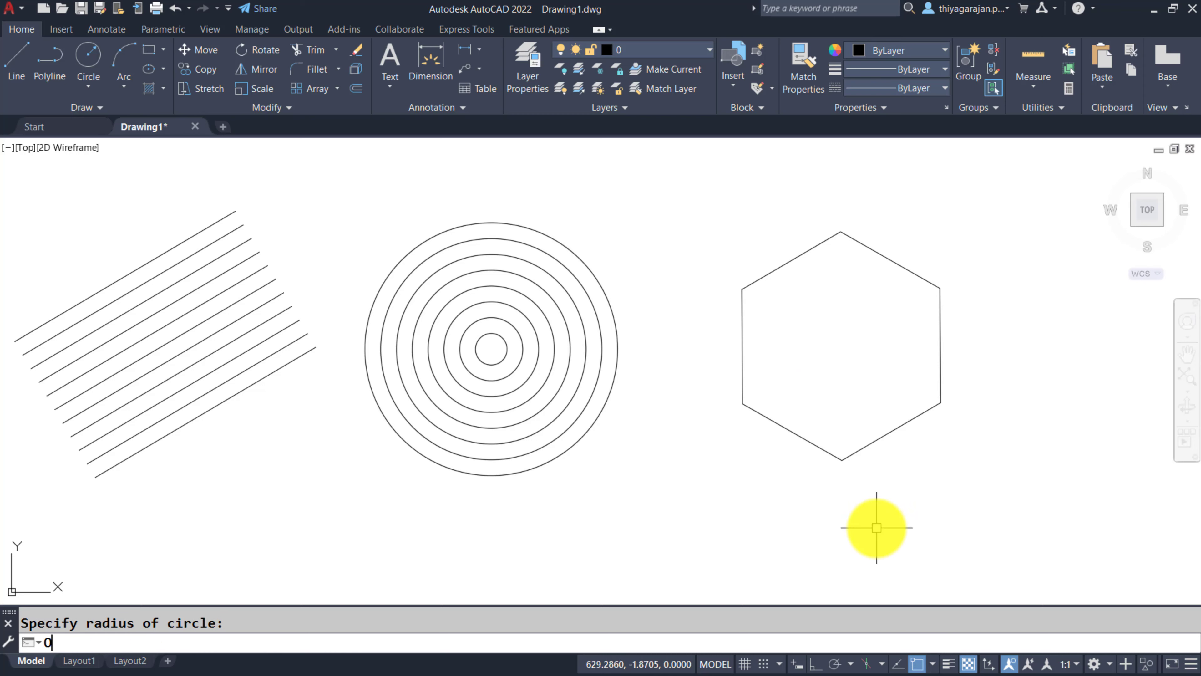
{"action": "key", "text": "Return"}
{"action": "key", "text": "Return"}
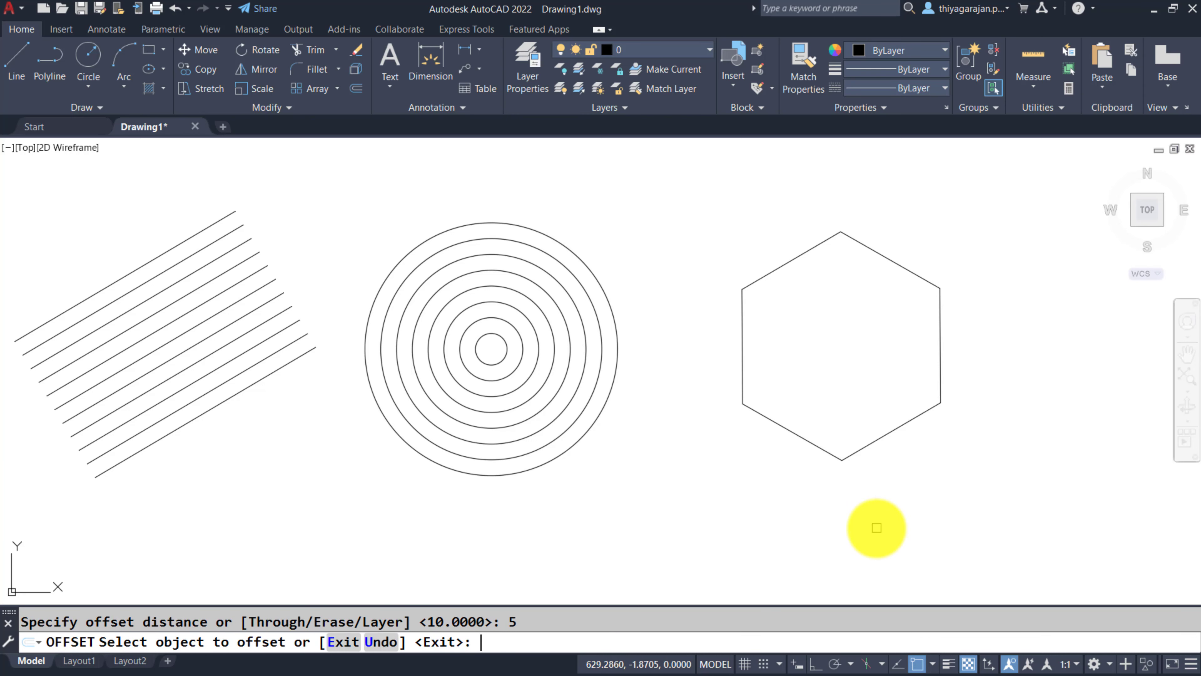
{"action": "left_click", "coordinate": [847, 457]}
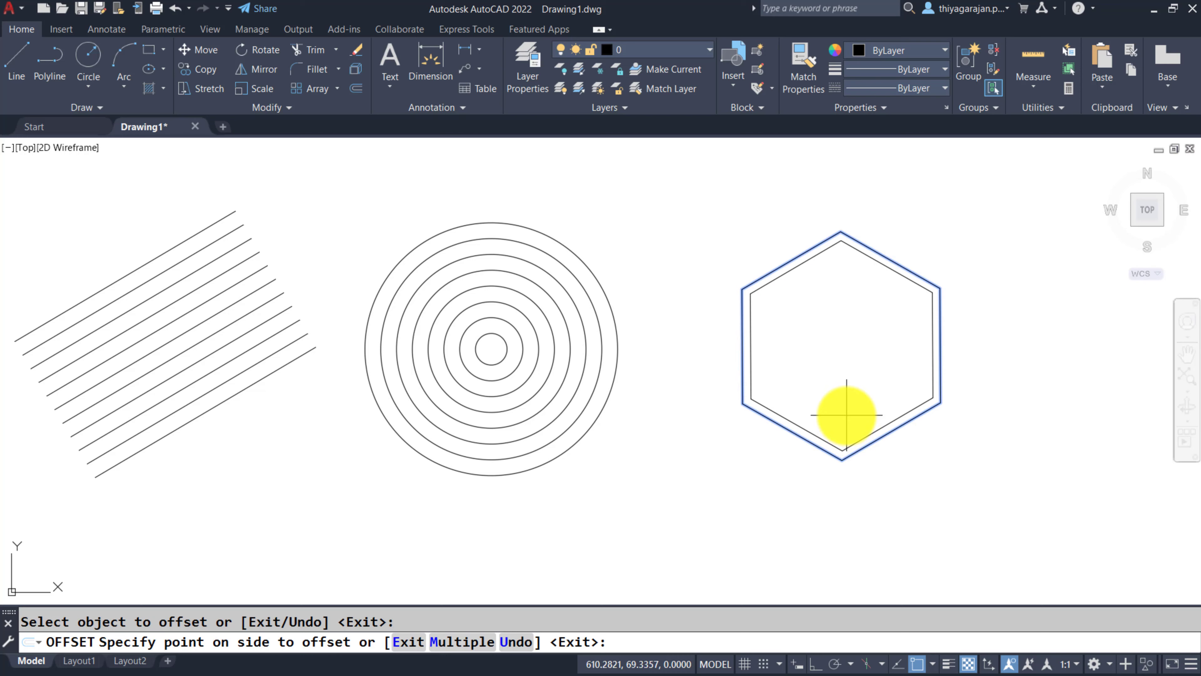
{"action": "left_click", "coordinate": [848, 411]}
{"action": "left_click", "coordinate": [854, 442]}
{"action": "left_click", "coordinate": [856, 399]}
{"action": "left_click", "coordinate": [861, 431]}
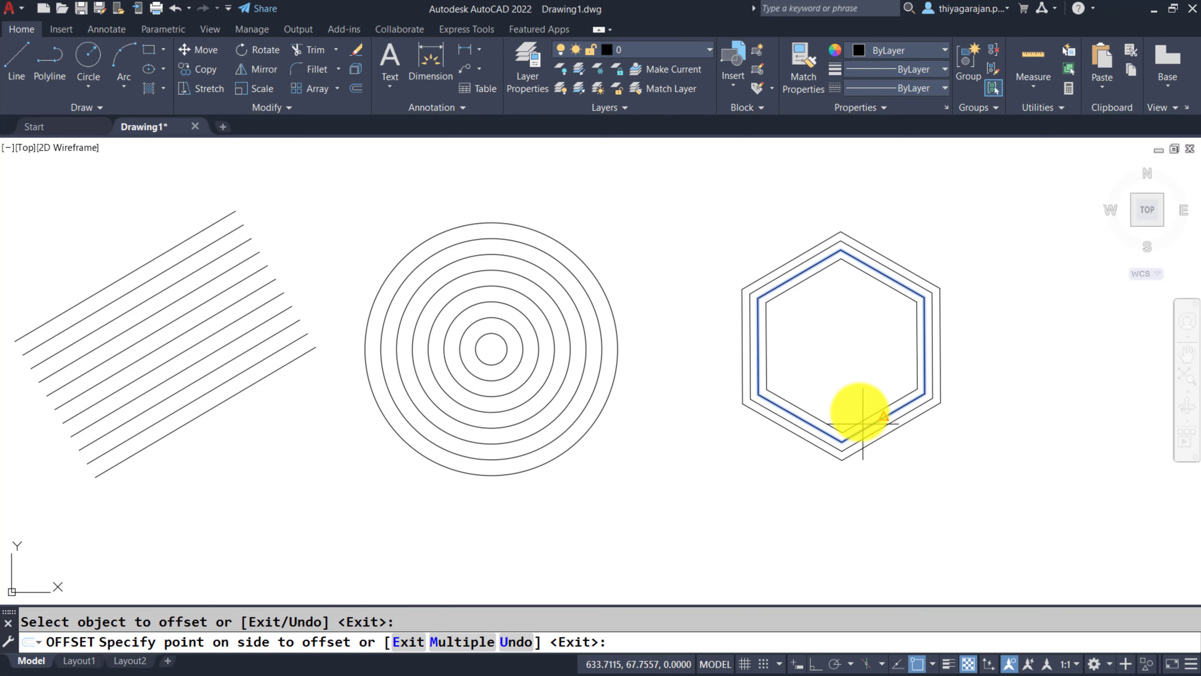
{"action": "left_click", "coordinate": [861, 407]}
Offset the original hexagon and its new outer copy outward at the same distance, and end the Offset command
{"action": "left_click", "coordinate": [868, 444]}
{"action": "left_click", "coordinate": [880, 491]}
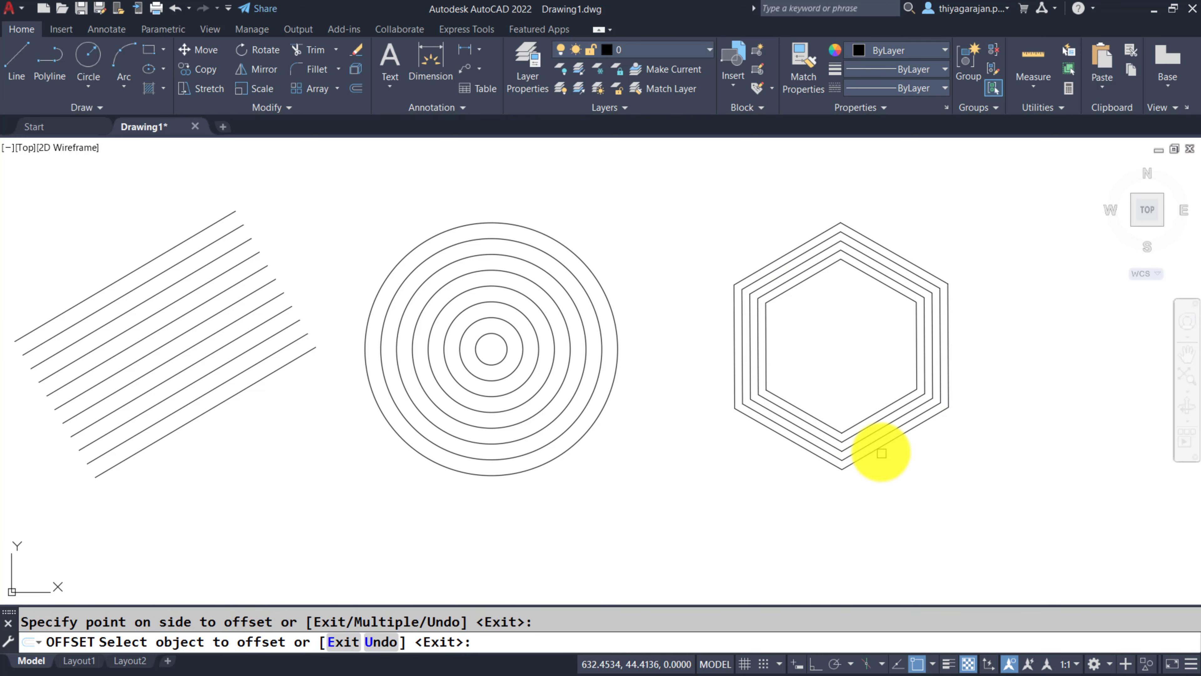
{"action": "left_click", "coordinate": [875, 454]}
{"action": "left_click", "coordinate": [889, 496]}
{"action": "key", "text": "Return"}
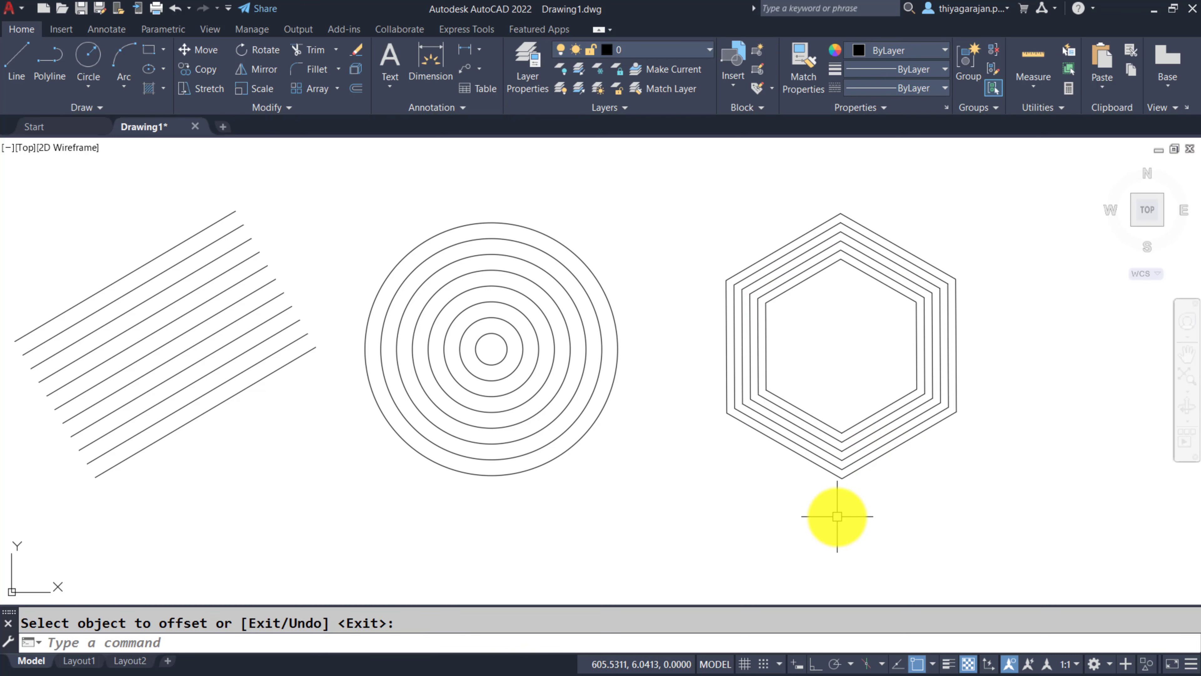
Set Offset to erase the source object and offset the outermost hexagon outward at a distance of 5
{"action": "key", "text": "Return"}
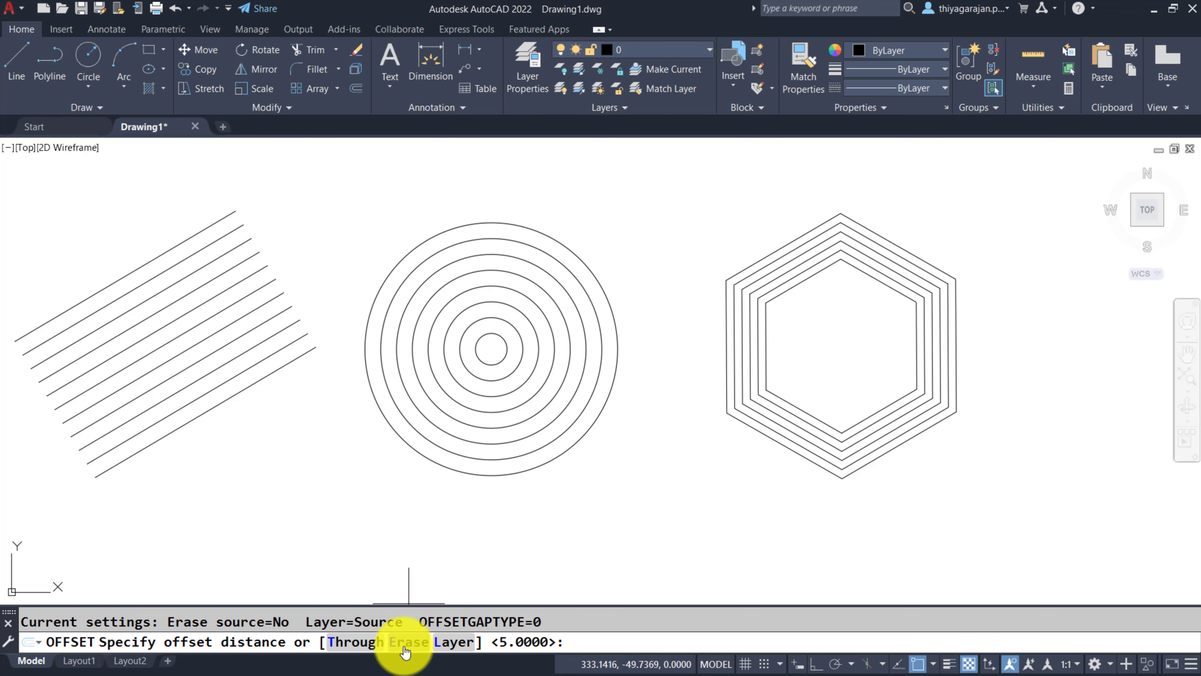
{"action": "left_click", "coordinate": [407, 649]}
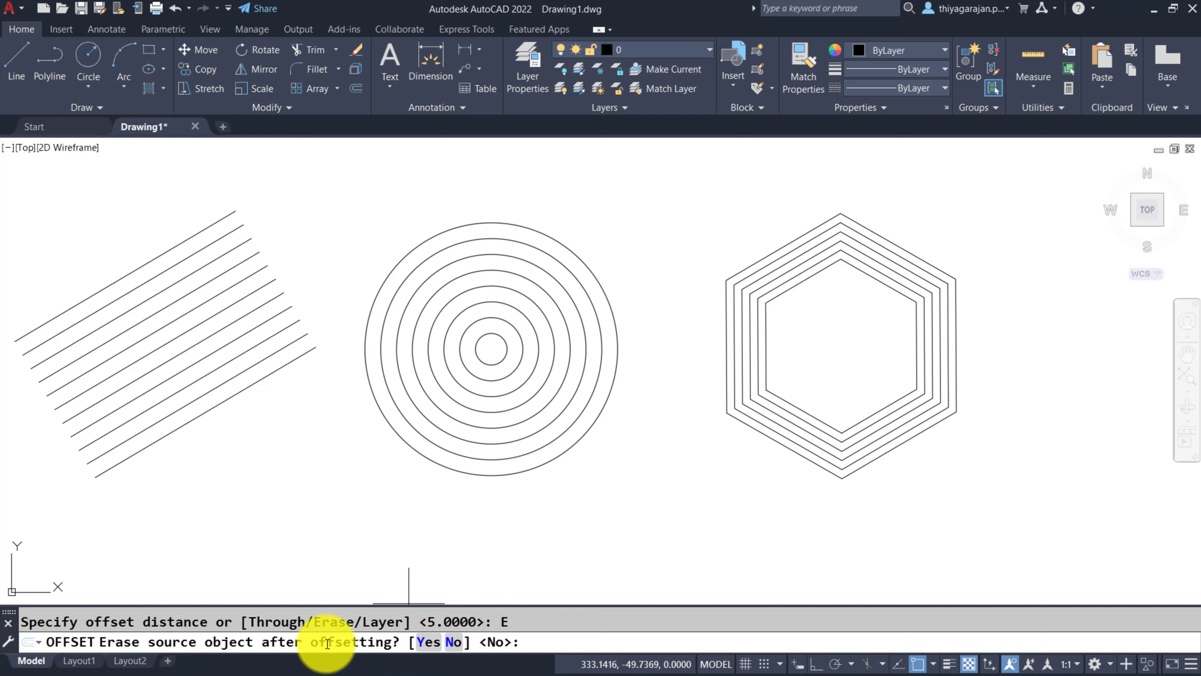
{"action": "left_click", "coordinate": [418, 646]}
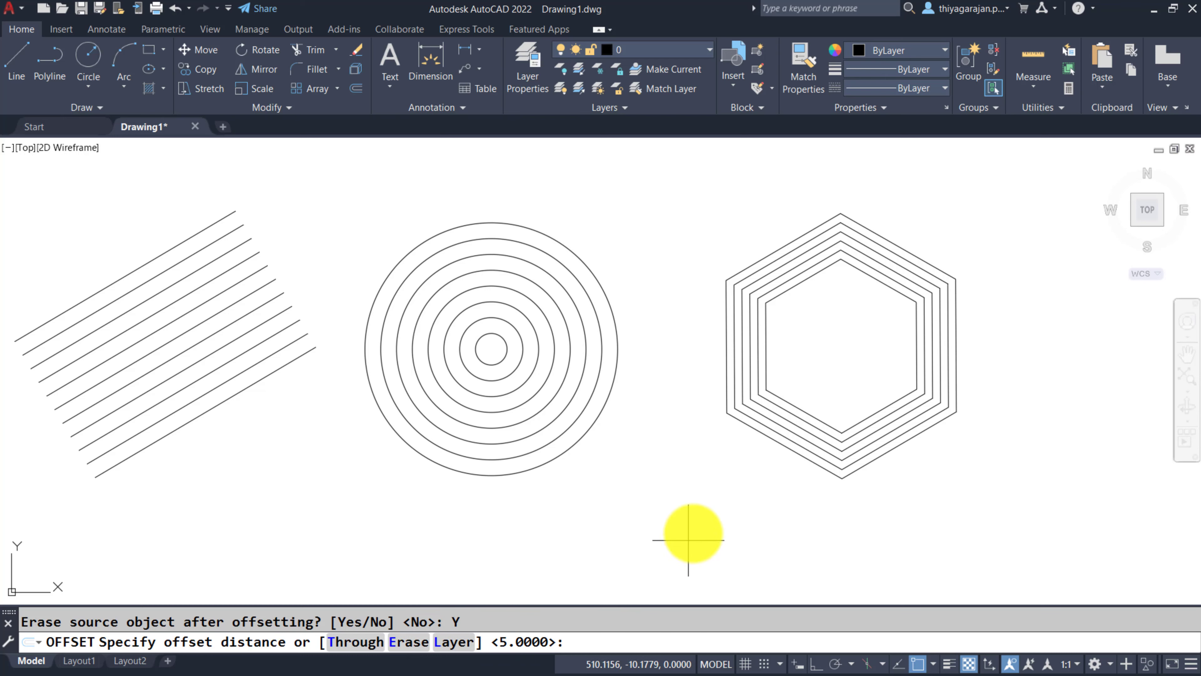
{"action": "key", "text": "Return"}
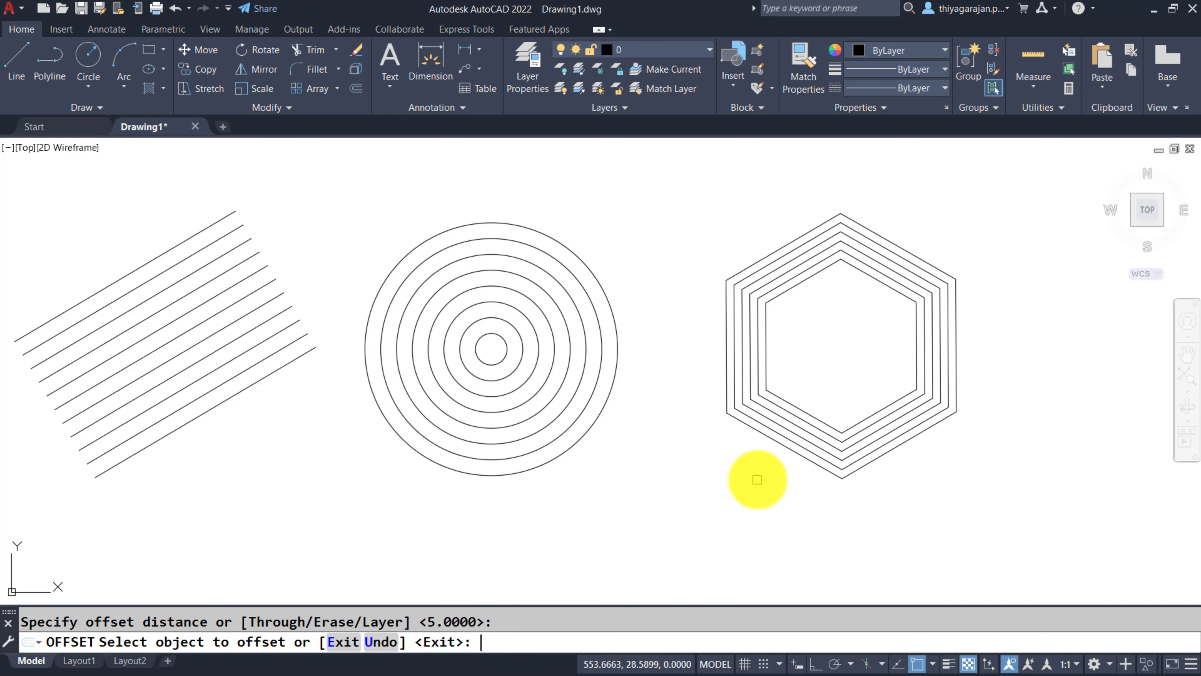
{"action": "left_click", "coordinate": [774, 443]}
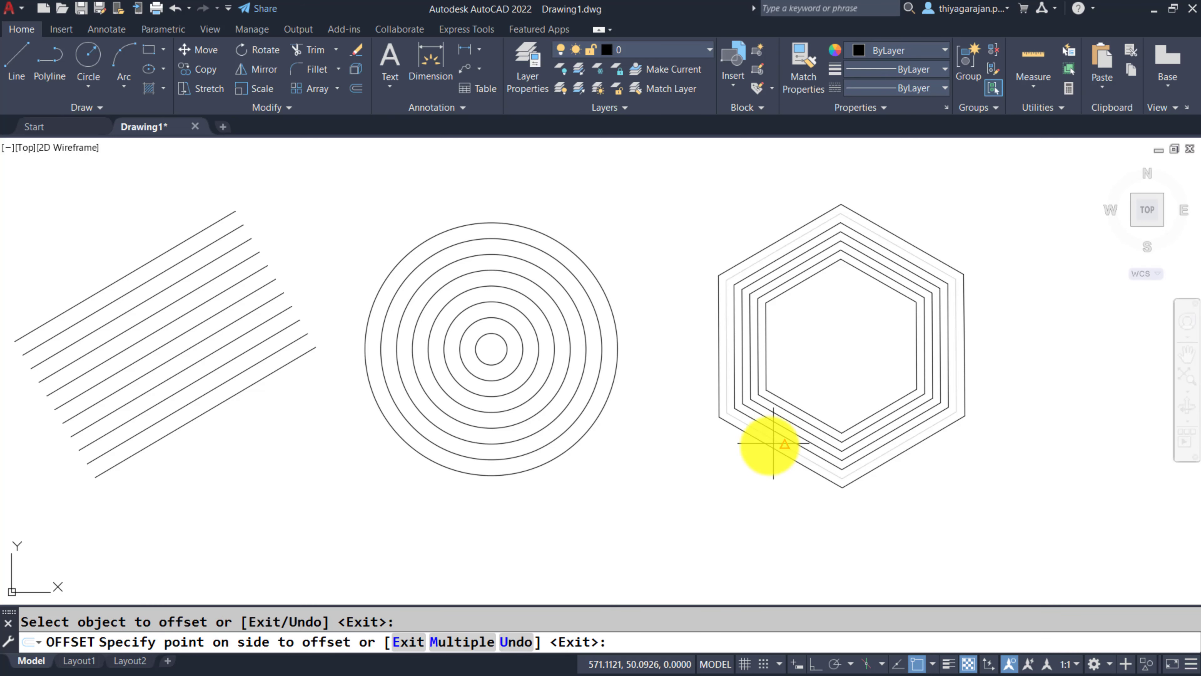
{"action": "left_click", "coordinate": [727, 472]}
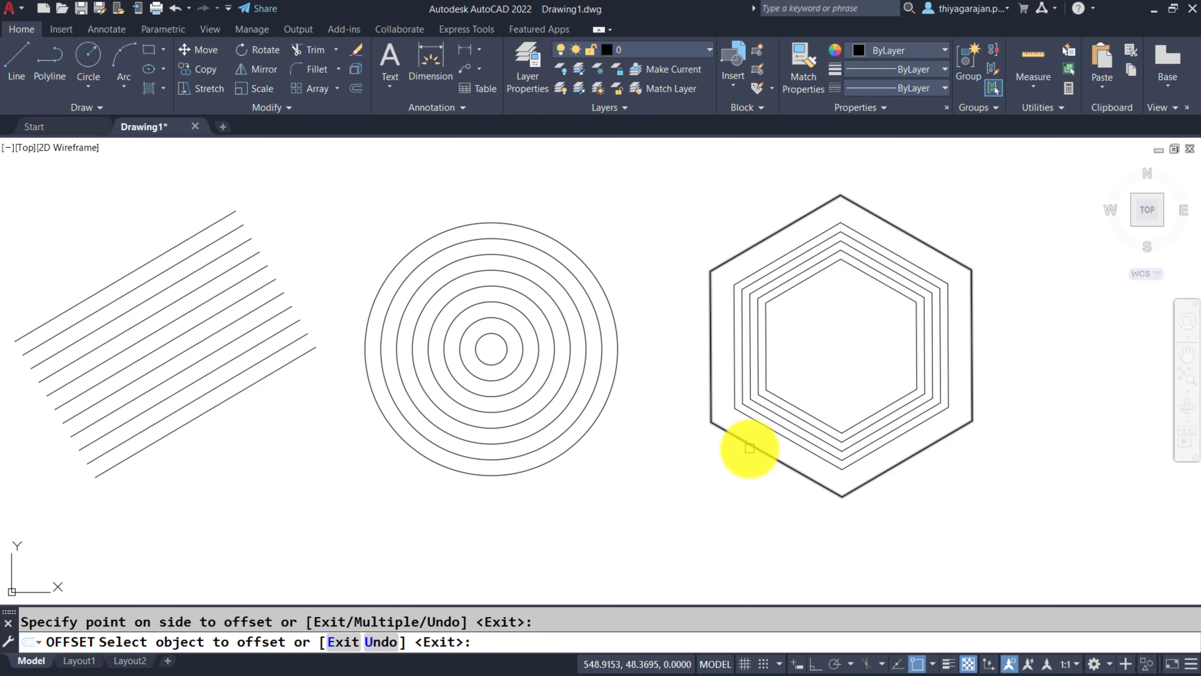
Offset the outermost hexagon inward and outward again at a distance of 5, erasing the source each time
{"action": "left_click", "coordinate": [749, 448]}
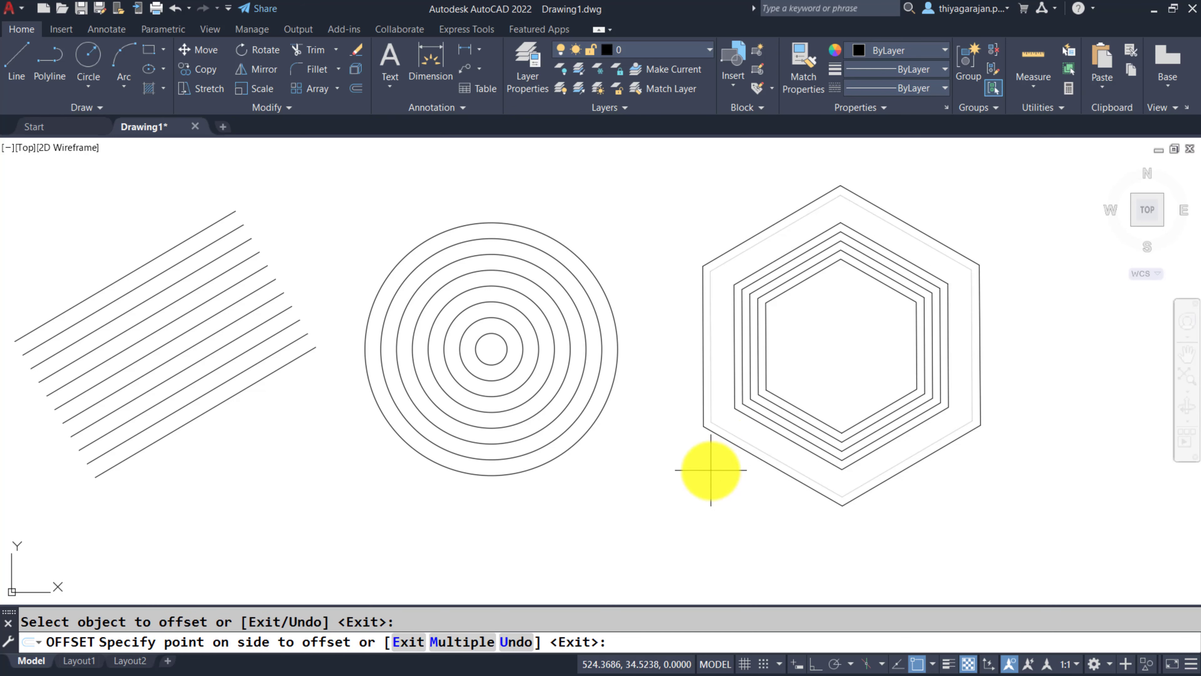
{"action": "left_click", "coordinate": [767, 431]}
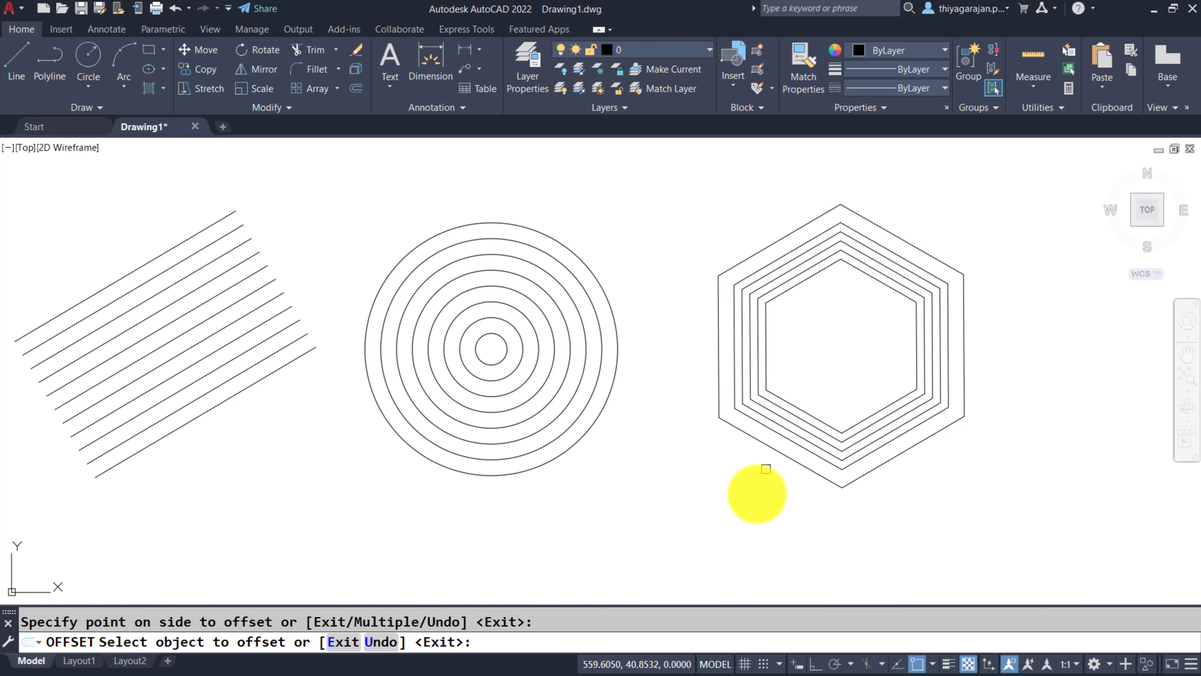
{"action": "left_click", "coordinate": [764, 451]}
{"action": "left_click", "coordinate": [700, 520]}
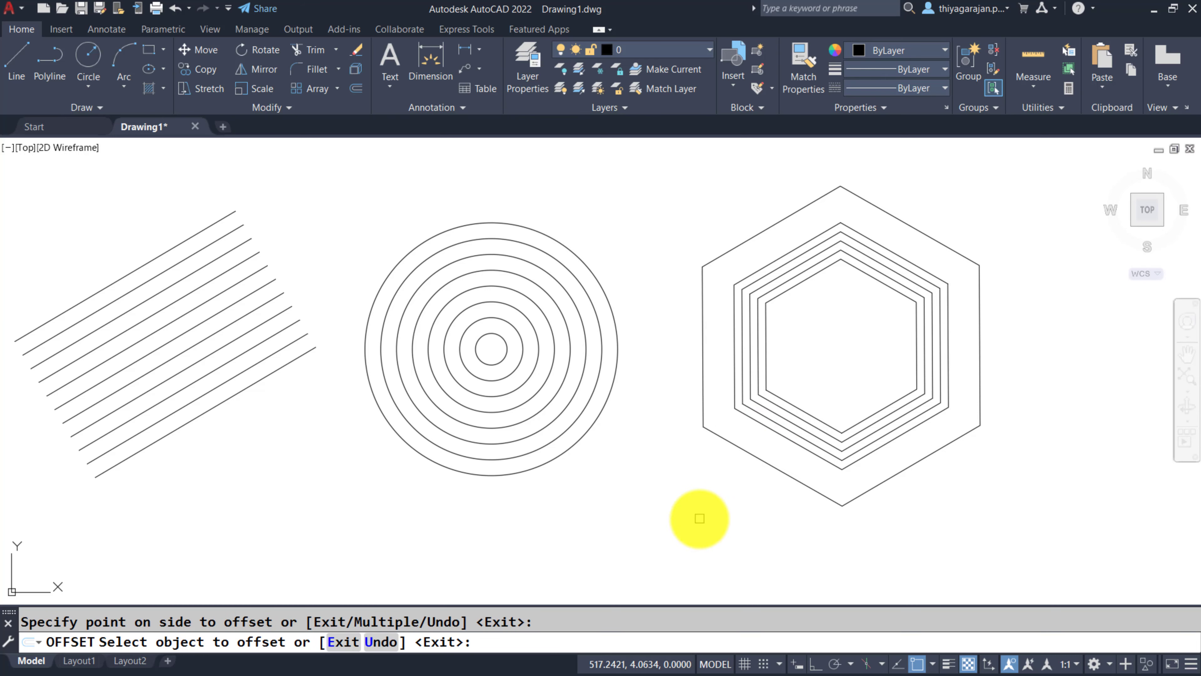
Undo the last offset of the outermost hexagon
{"action": "left_click", "coordinate": [383, 642]}
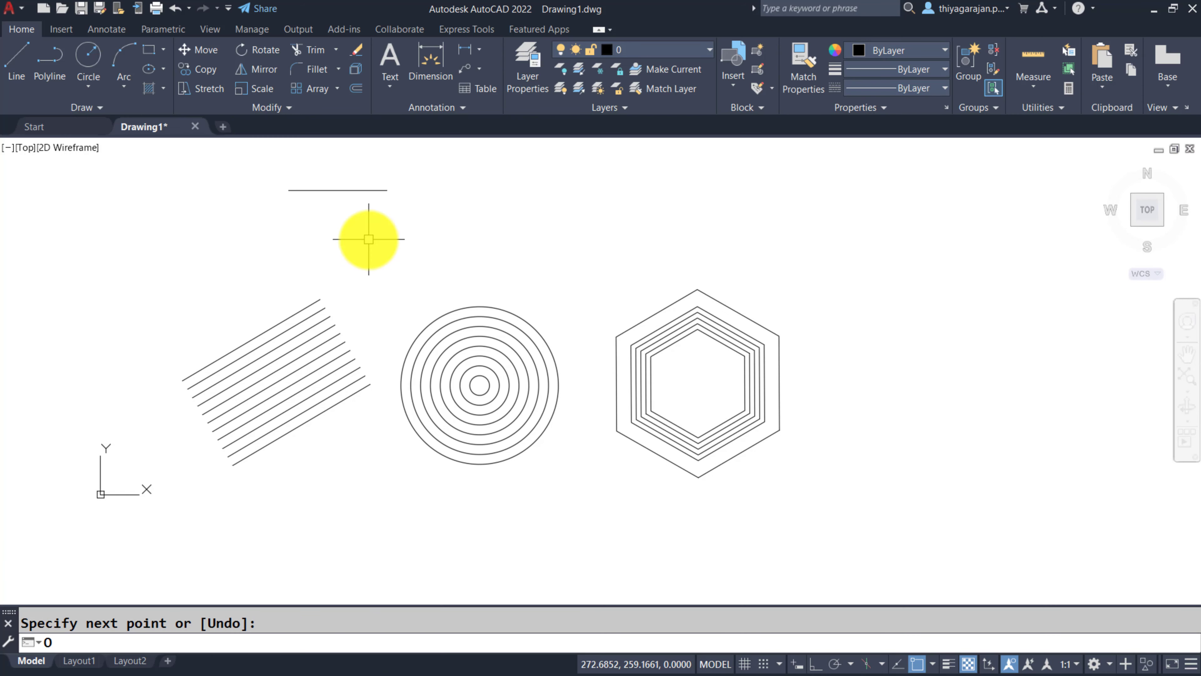
Offset the separate horizontal line with the Through and Multiple options, passing through the top quadrants of the four outermost circles
{"action": "type", "text": "FF"}
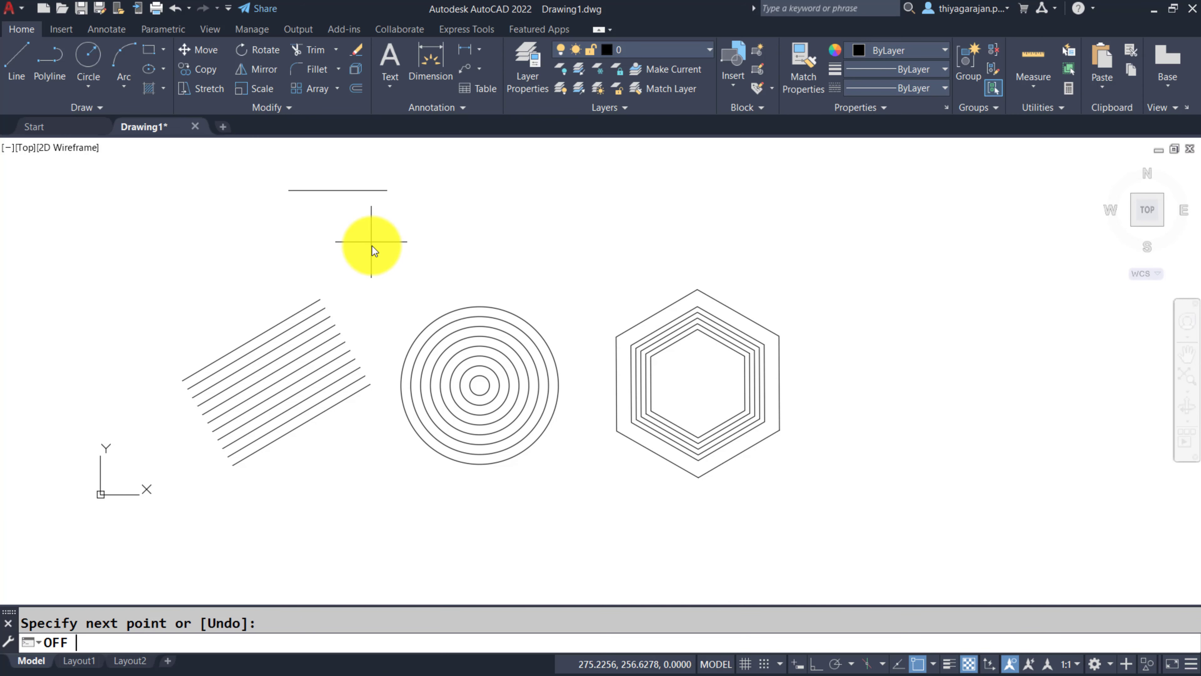
{"action": "key", "text": "Return"}
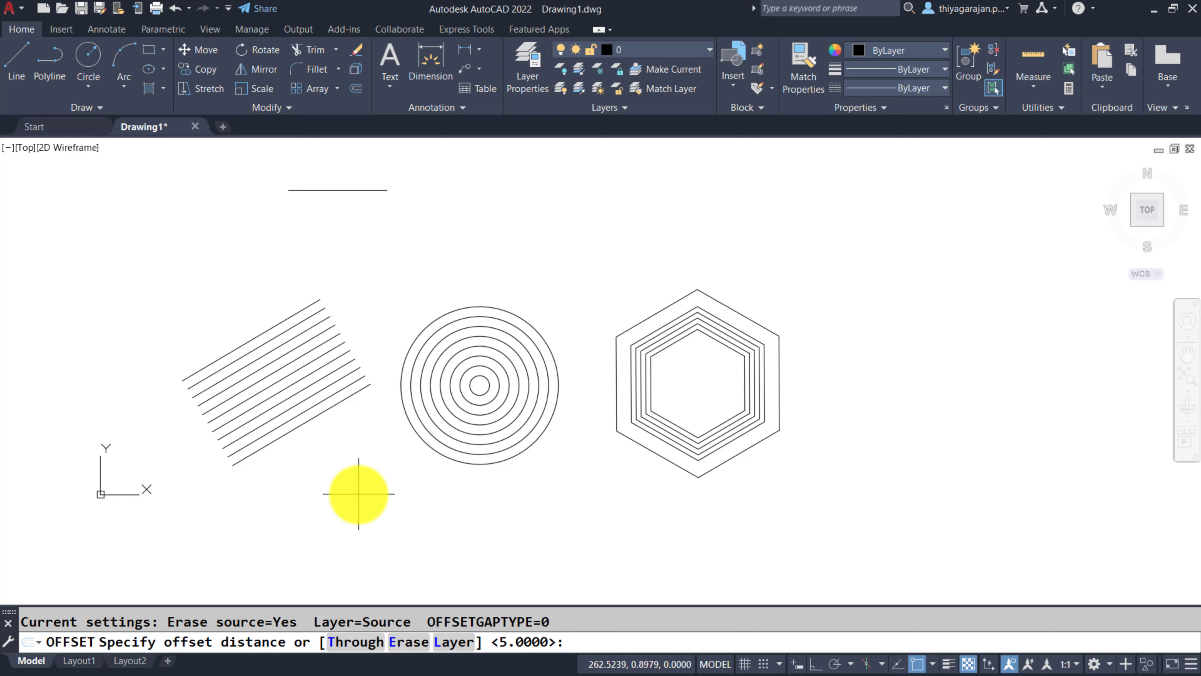
{"action": "left_click", "coordinate": [340, 644]}
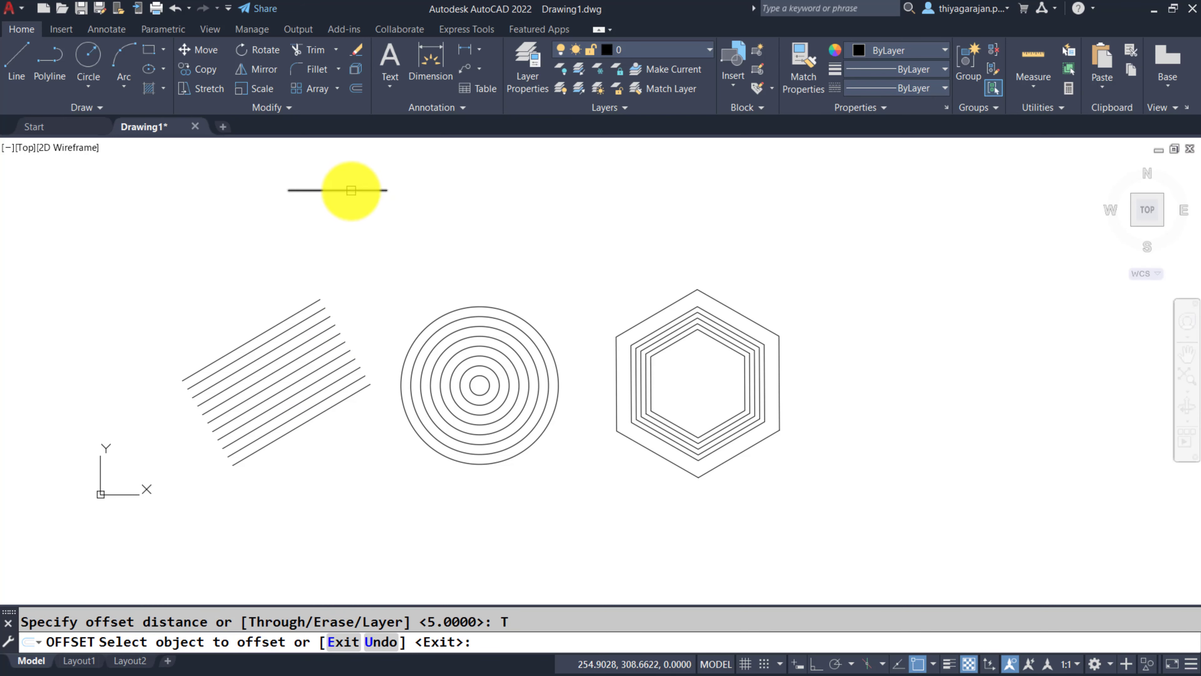
{"action": "left_click", "coordinate": [351, 190]}
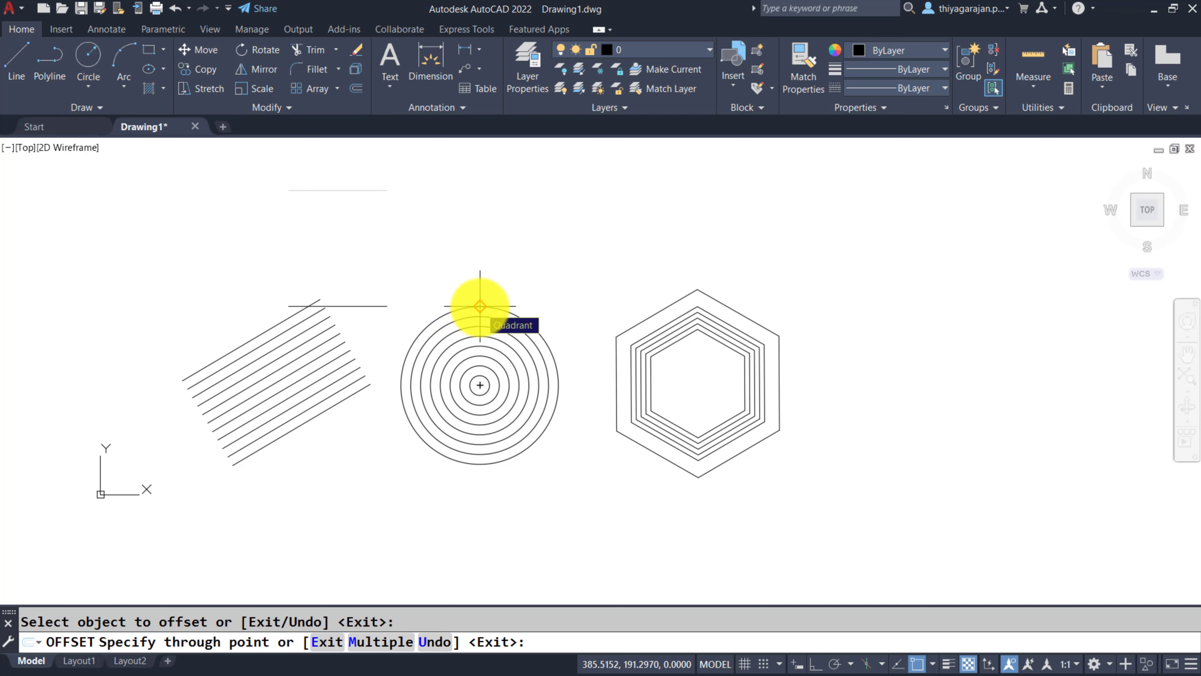
{"action": "left_click", "coordinate": [374, 642]}
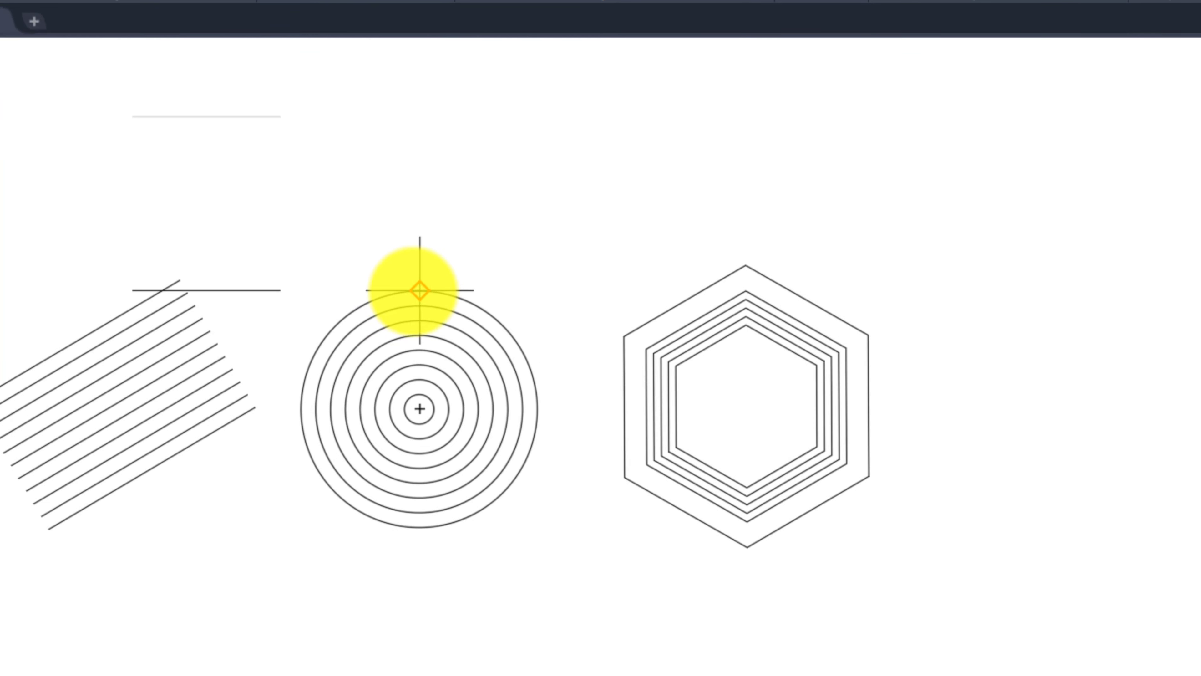
{"action": "left_click", "coordinate": [420, 306]}
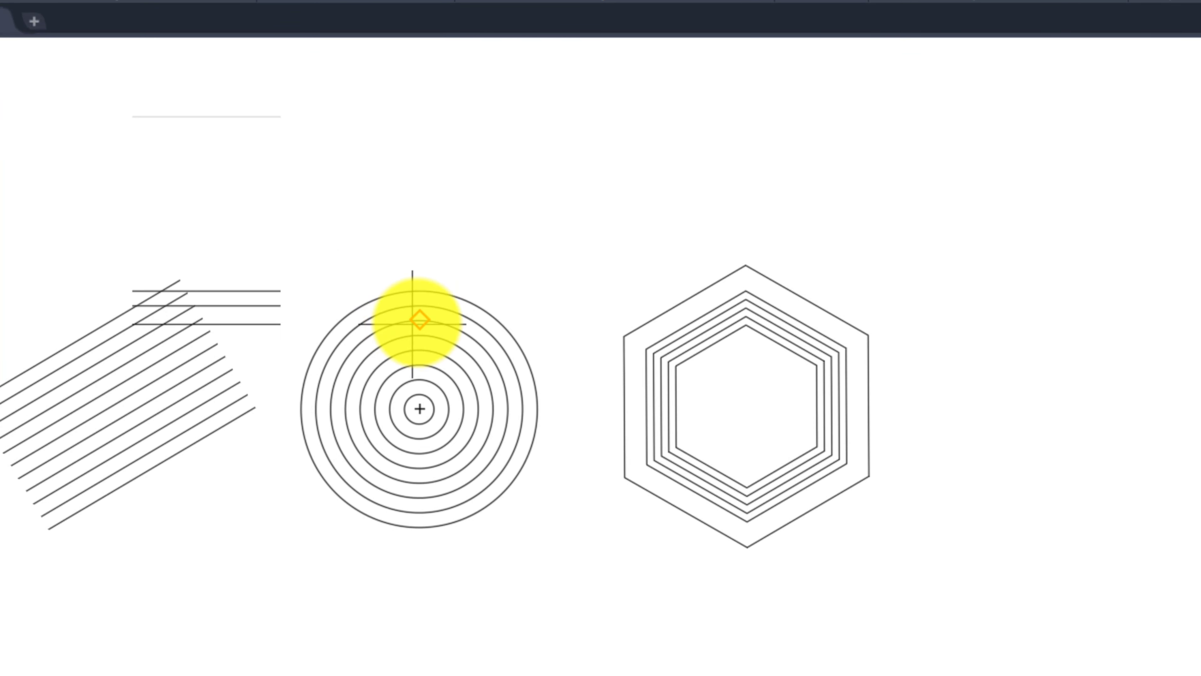
{"action": "left_click", "coordinate": [420, 320]}
{"action": "left_click", "coordinate": [420, 335]}
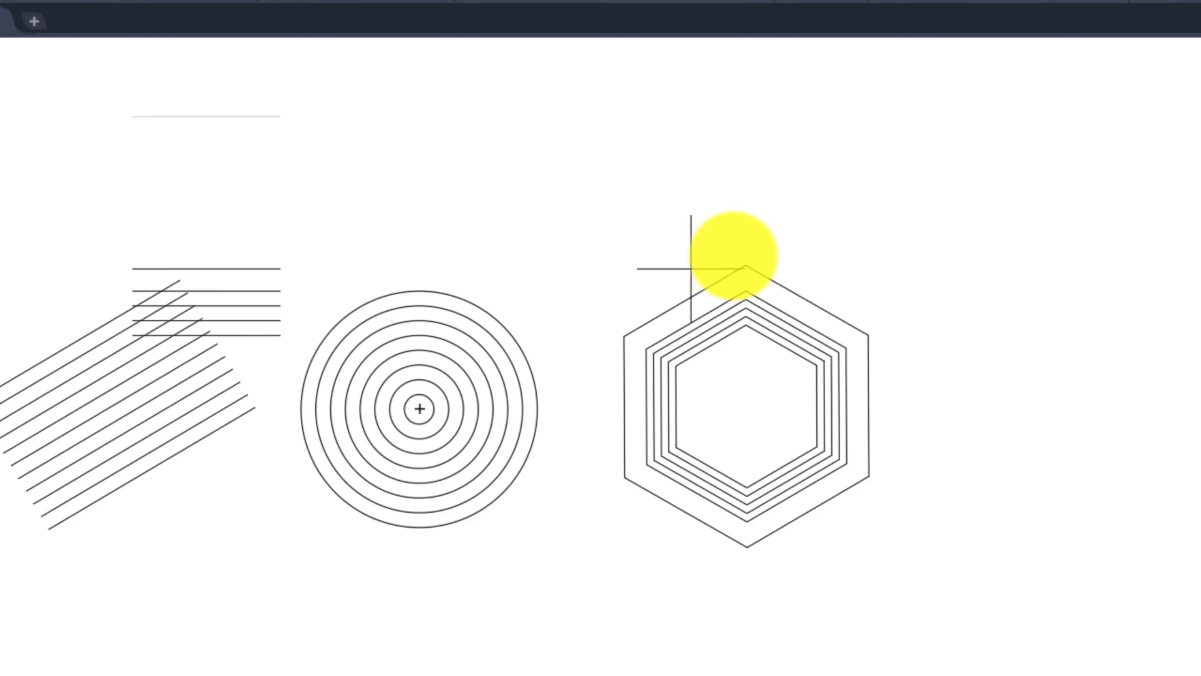
Offset the same horizontal line through the outer hexagon's top vertex and the bottom quadrants of the three outermost circles
{"action": "left_click", "coordinate": [746, 265]}
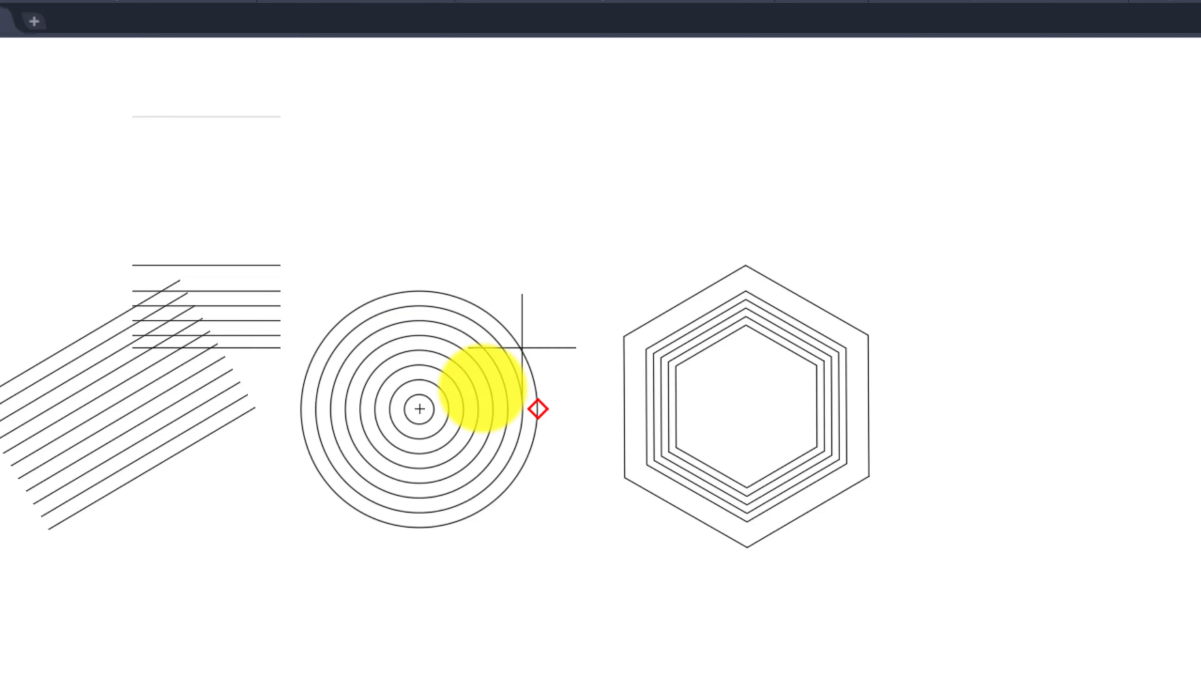
{"action": "left_click", "coordinate": [419, 527]}
{"action": "left_click", "coordinate": [420, 512]}
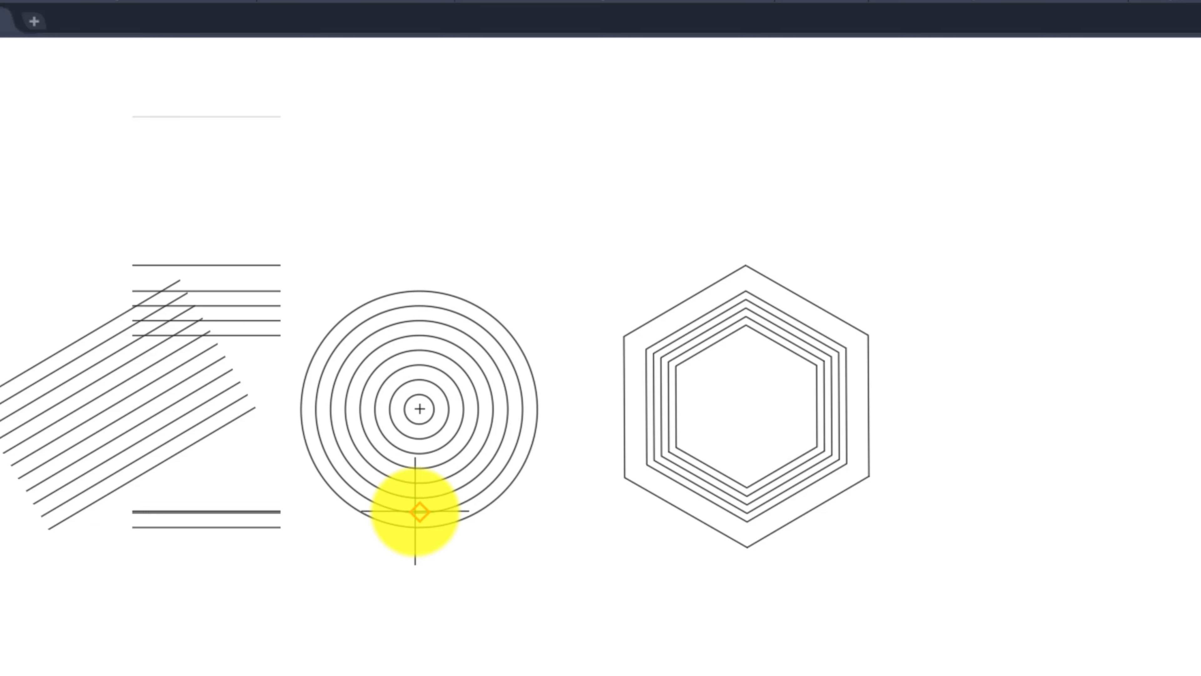
{"action": "left_click", "coordinate": [416, 497]}
{"action": "key", "text": "Return"}
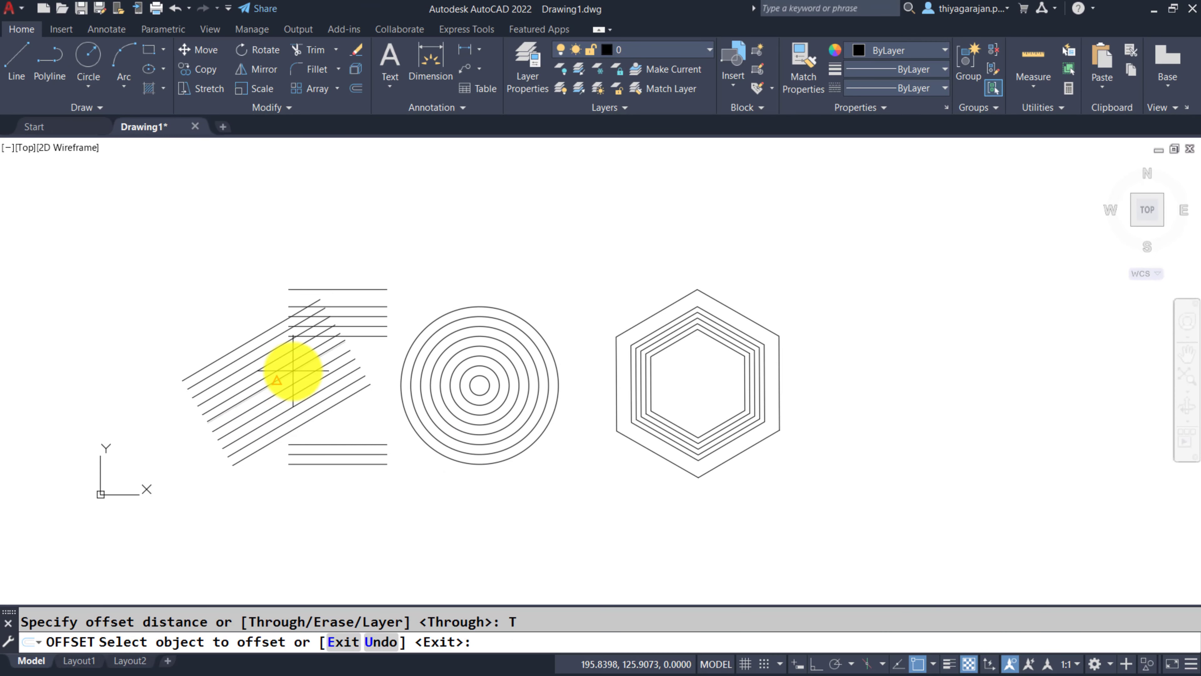
Offset a middle inclined line with Through and Multiple, passing through the circles' centre and successive bottom quadrants, and end Offset
{"action": "left_click", "coordinate": [280, 376]}
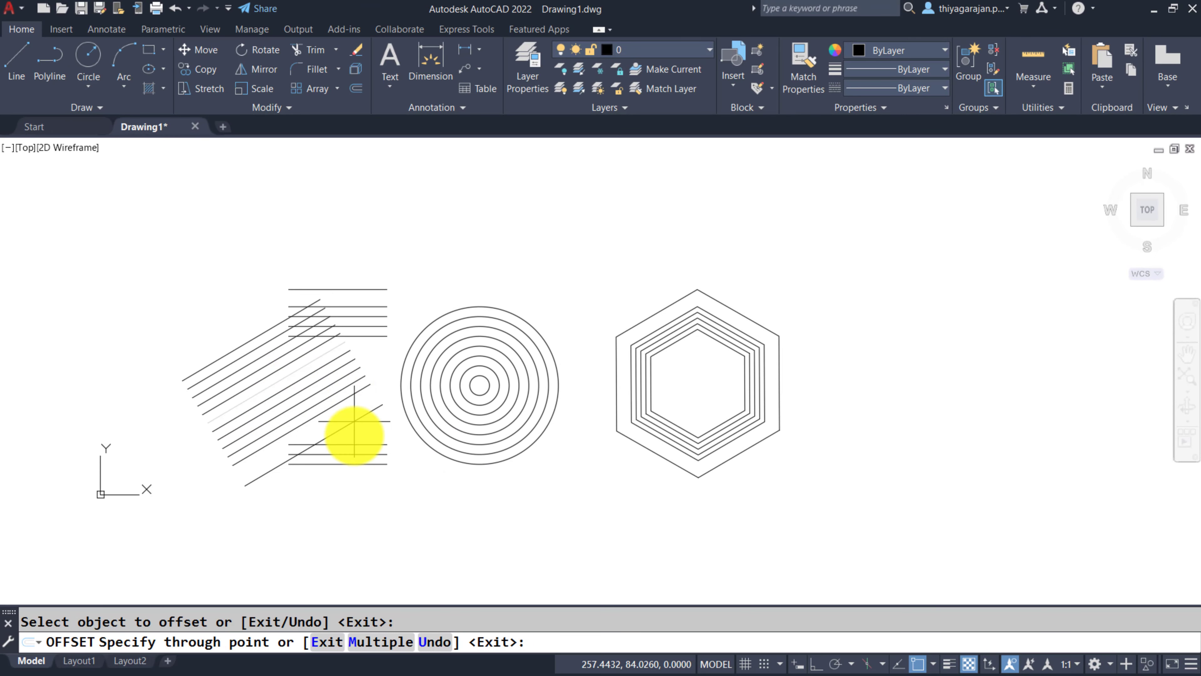
{"action": "left_click", "coordinate": [377, 650]}
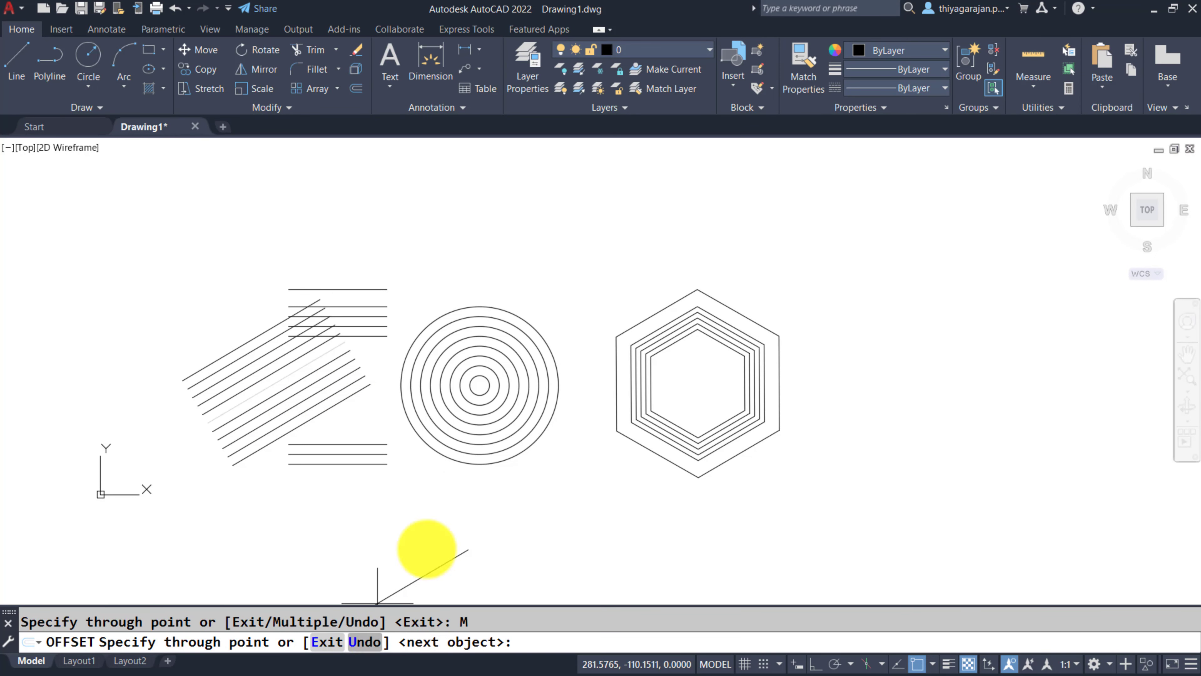
{"action": "left_click", "coordinate": [480, 385]}
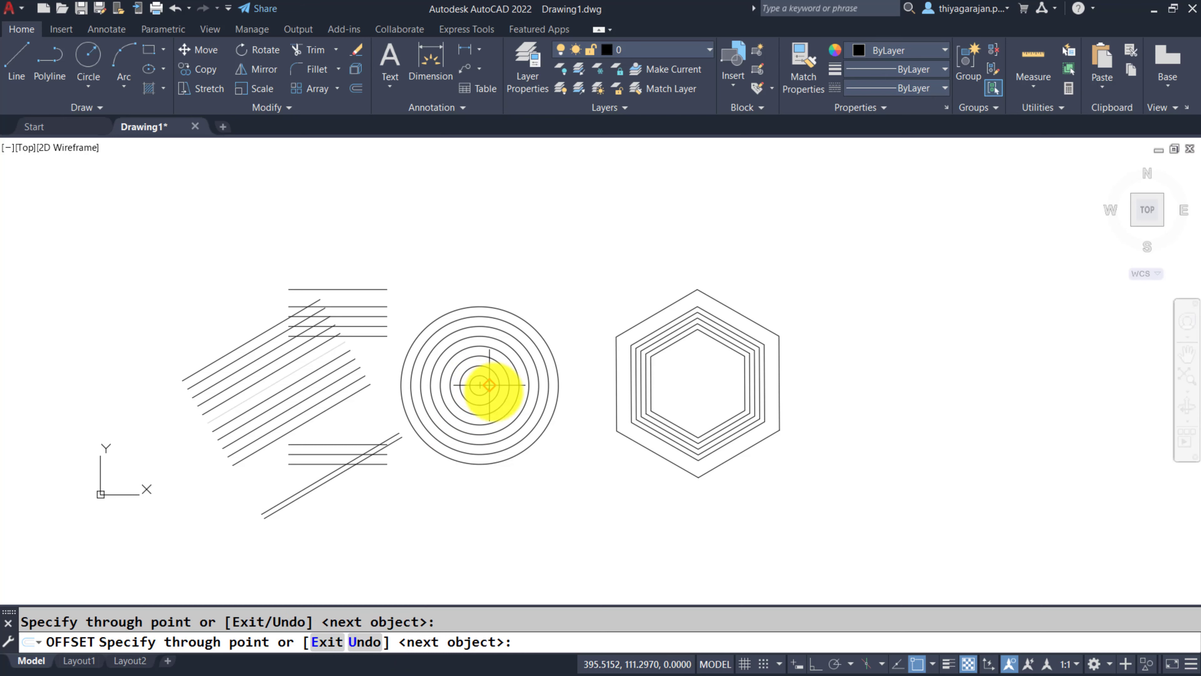
{"action": "left_click", "coordinate": [479, 405]}
{"action": "left_click", "coordinate": [480, 425]}
{"action": "left_click", "coordinate": [480, 445]}
{"action": "left_click", "coordinate": [480, 453]}
{"action": "left_click", "coordinate": [479, 464]}
{"action": "key", "text": "Escape"}
{"action": "key", "text": "Return"}
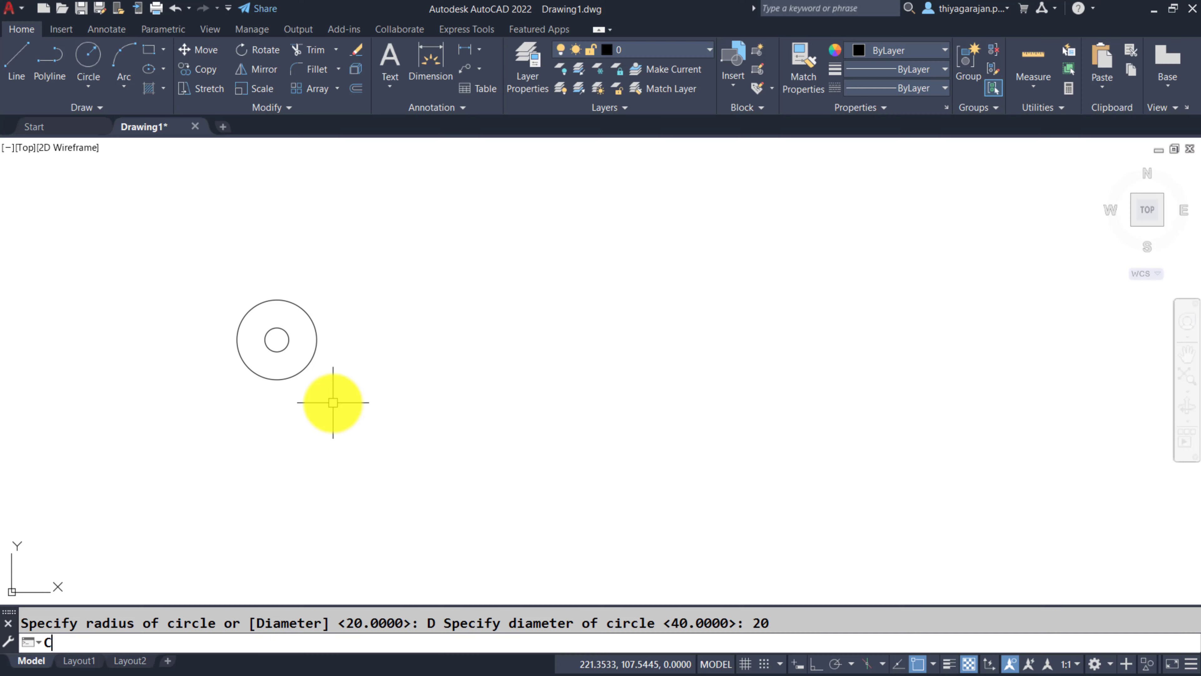
{"action": "type", "text": "Y"}
{"action": "key", "text": "Return"}
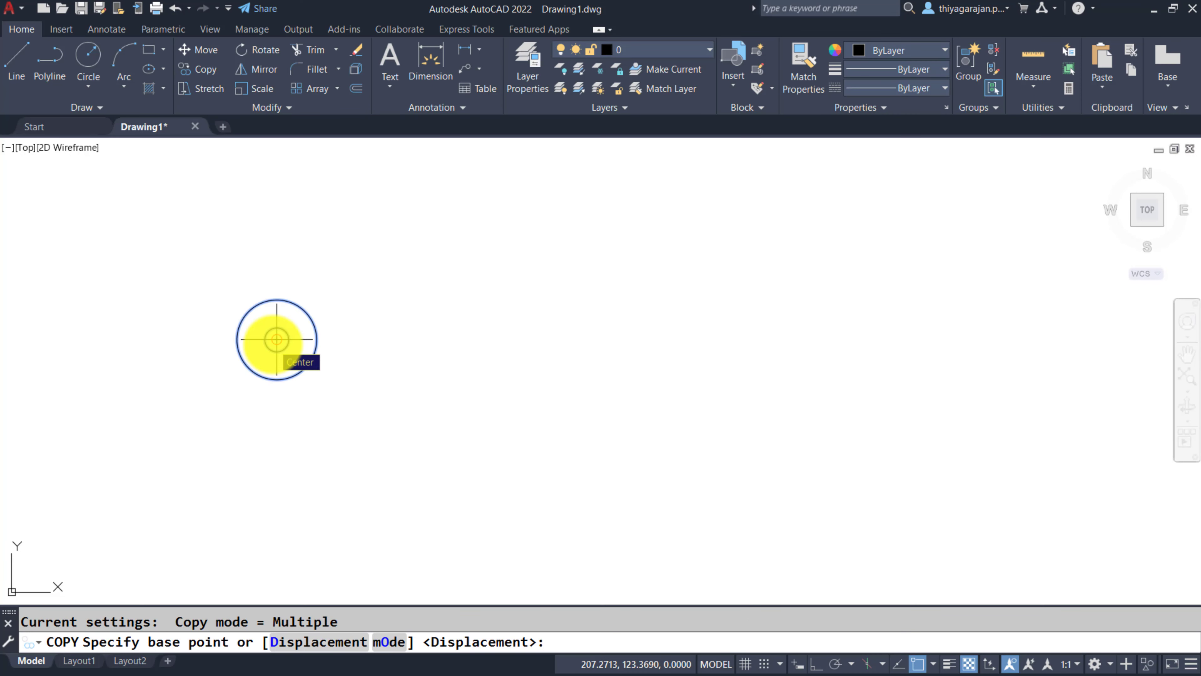
{"action": "left_click", "coordinate": [276, 339]}
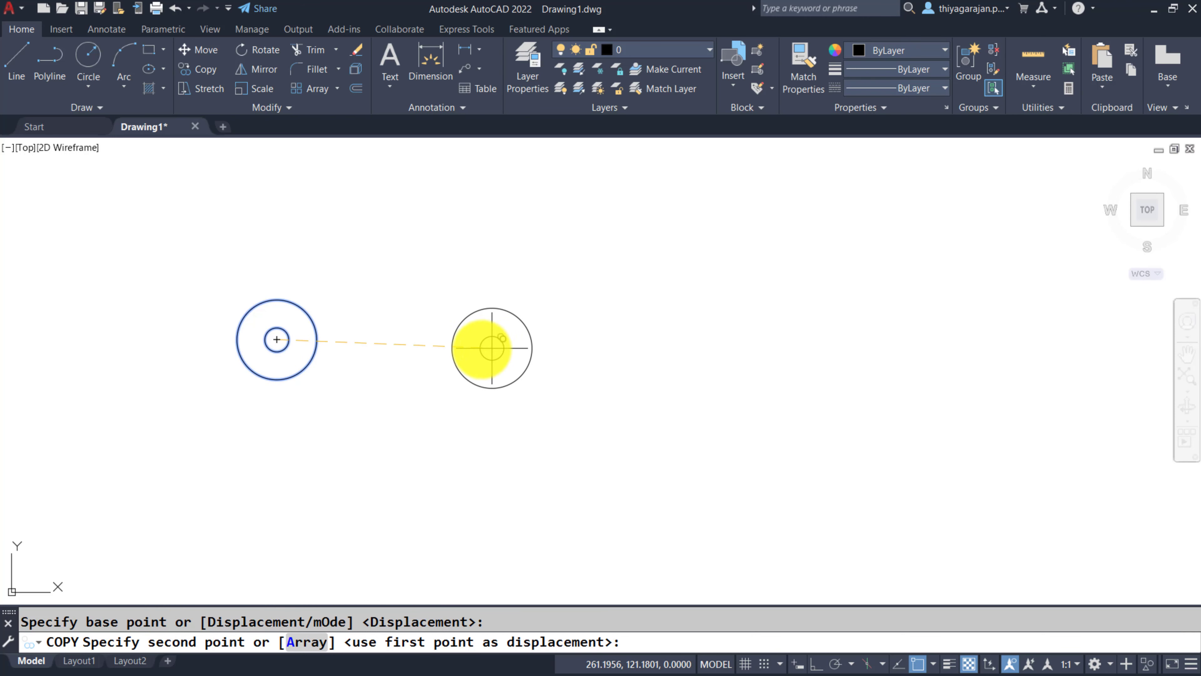
{"action": "left_click", "coordinate": [307, 641]}
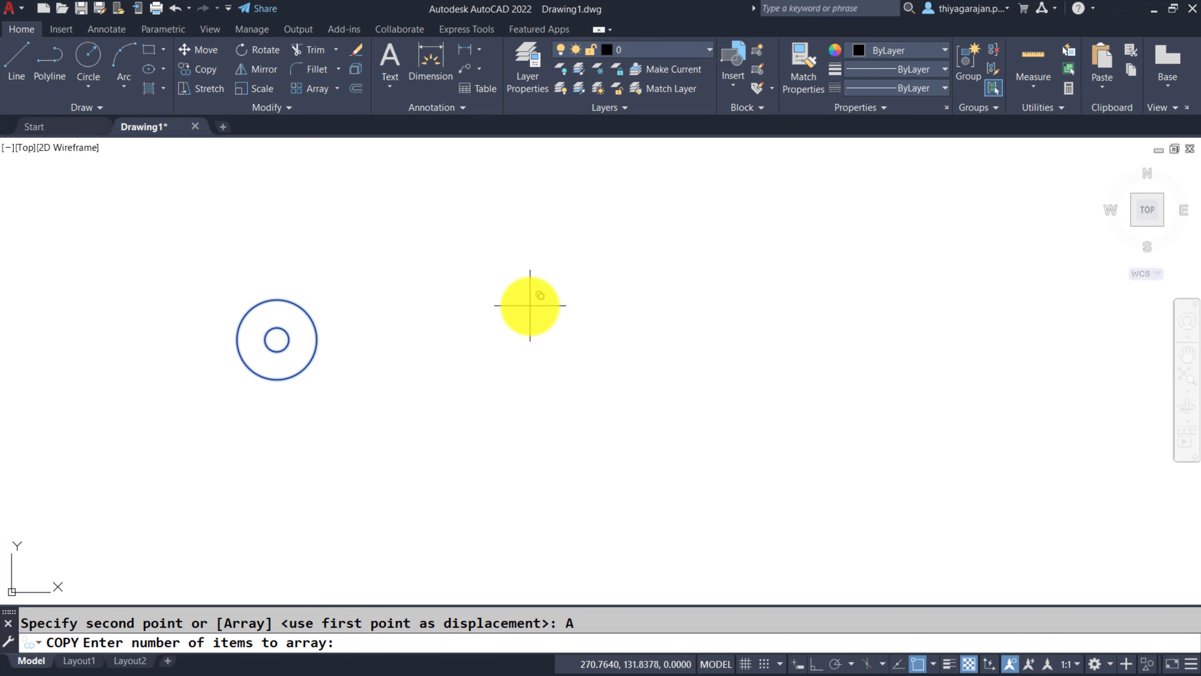
{"action": "key", "text": "Return"}
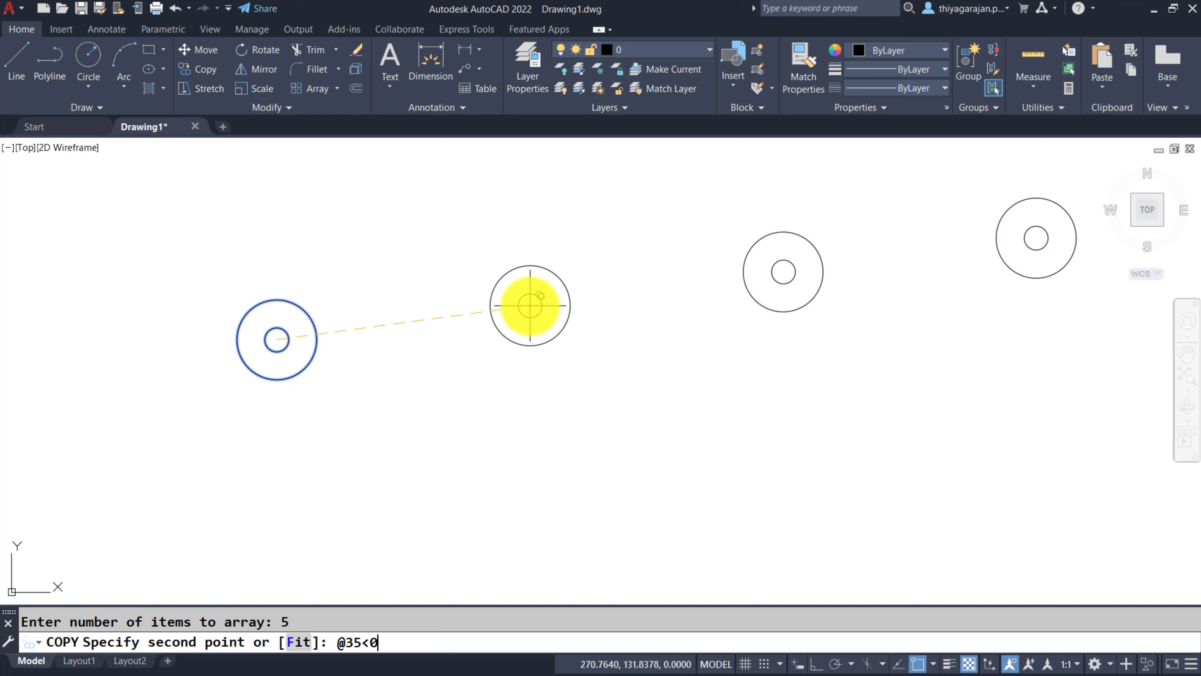
{"action": "key", "text": "Return"}
{"action": "key", "text": "Return"}
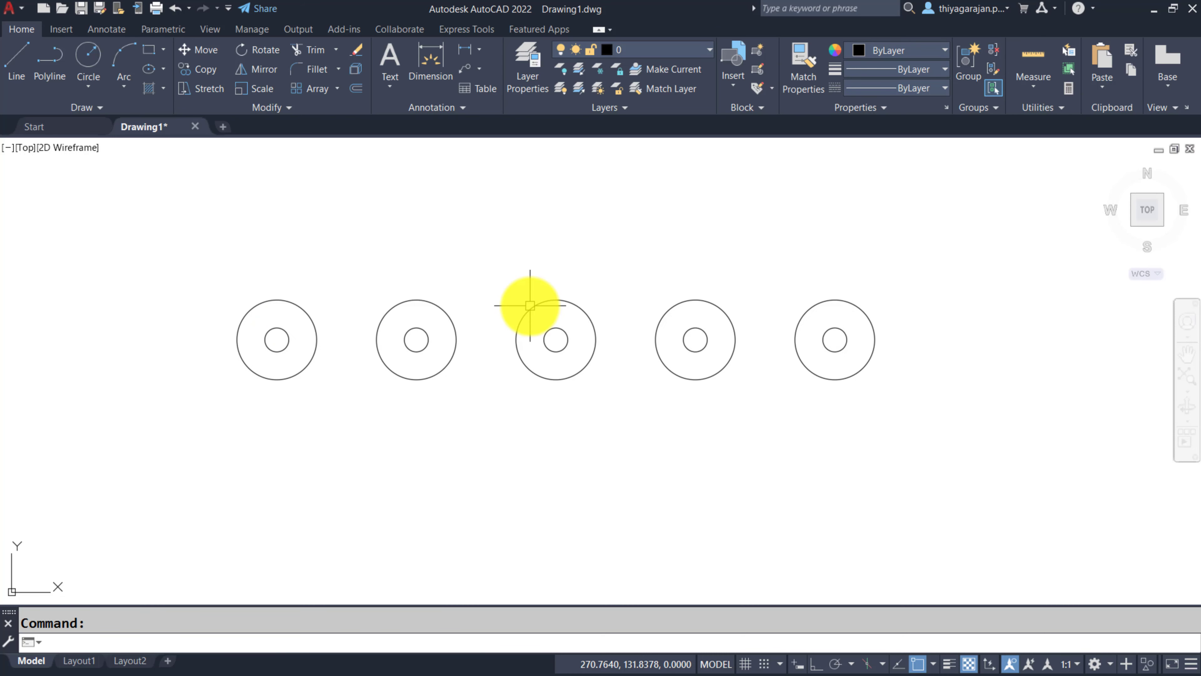
{"action": "key", "text": "Escape"}
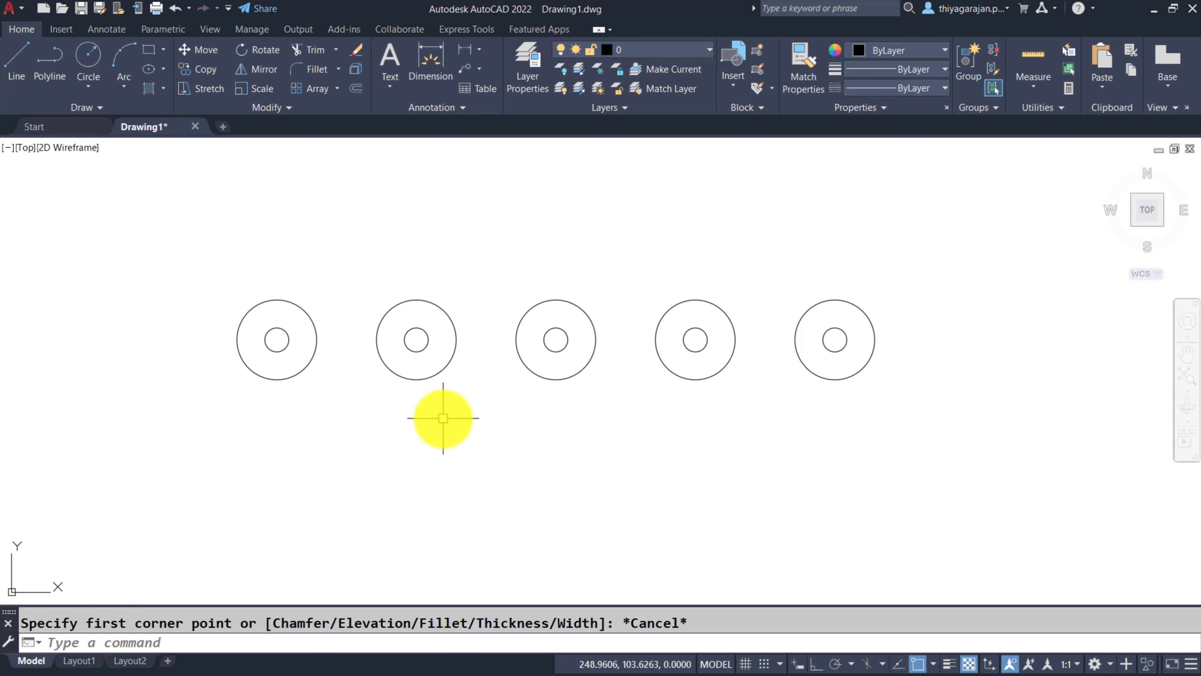
{"action": "type", "text": "L"}
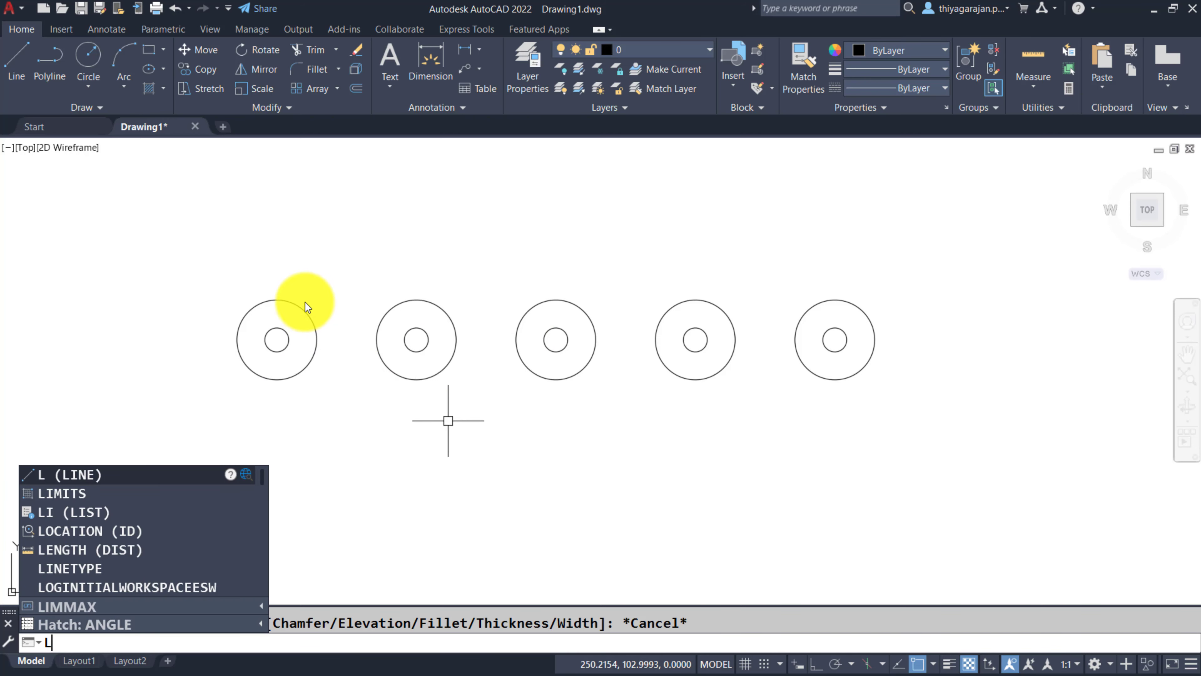
{"action": "key", "text": "Return"}
{"action": "left_click", "coordinate": [396, 374]}
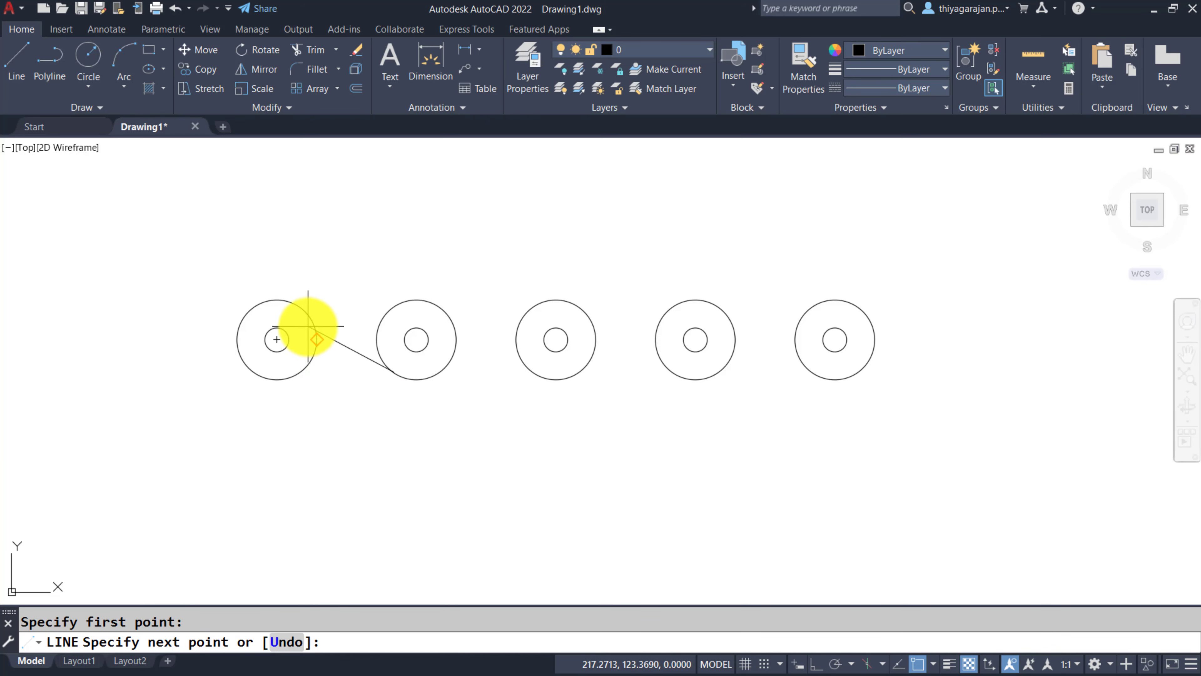
{"action": "key", "text": "Escape"}
Draw a line tangent to the upper part of the first outer circle and the lower part of the second outer circle
{"action": "key", "text": "Return"}
{"action": "type", "text": "TAN"}
{"action": "key", "text": "Return"}
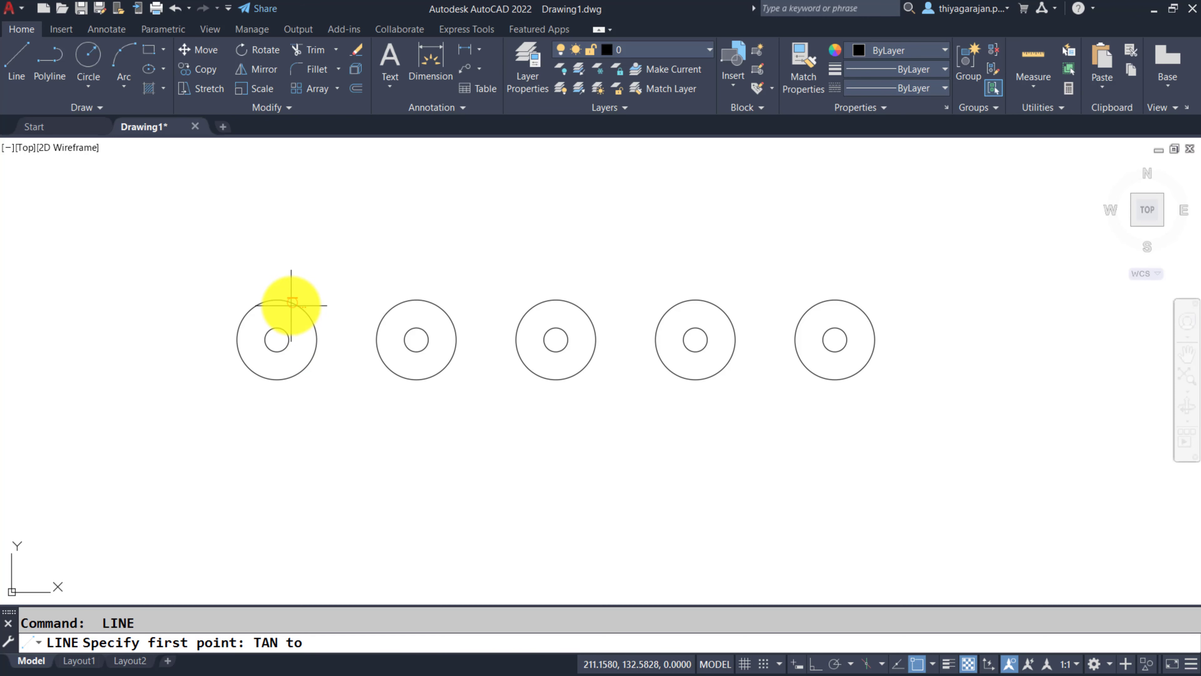
{"action": "left_click", "coordinate": [291, 304]}
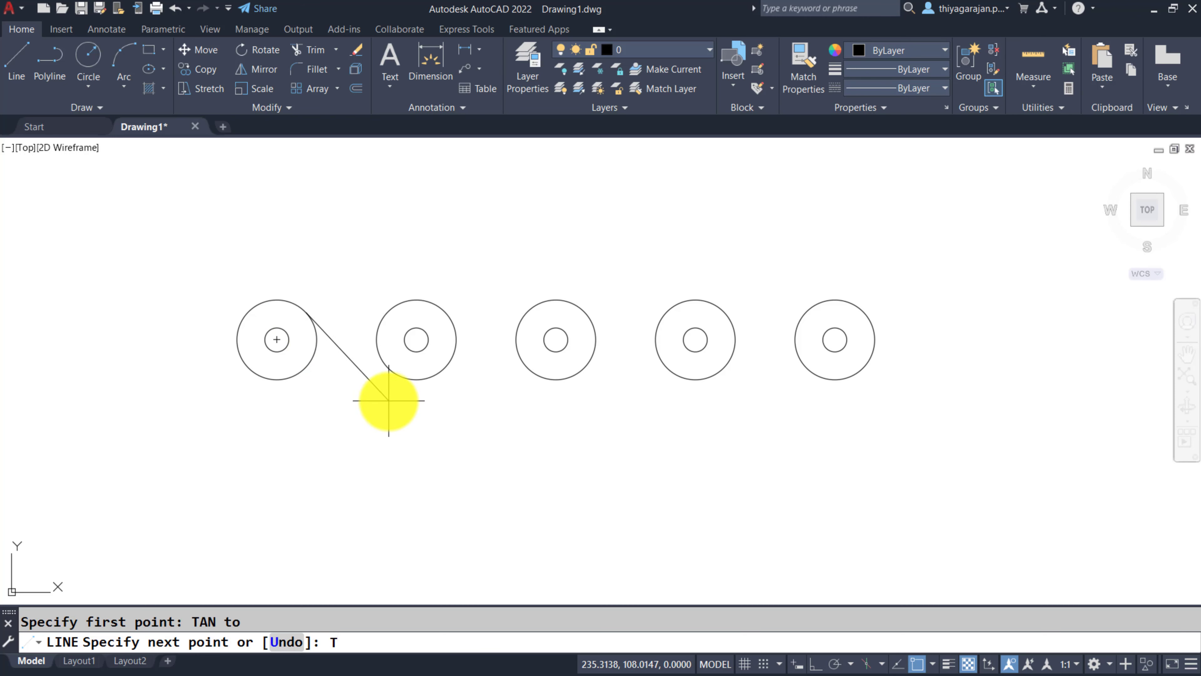
{"action": "type", "text": "TAN"}
{"action": "key", "text": "Return"}
{"action": "left_click", "coordinate": [389, 400]}
{"action": "key", "text": "Return"}
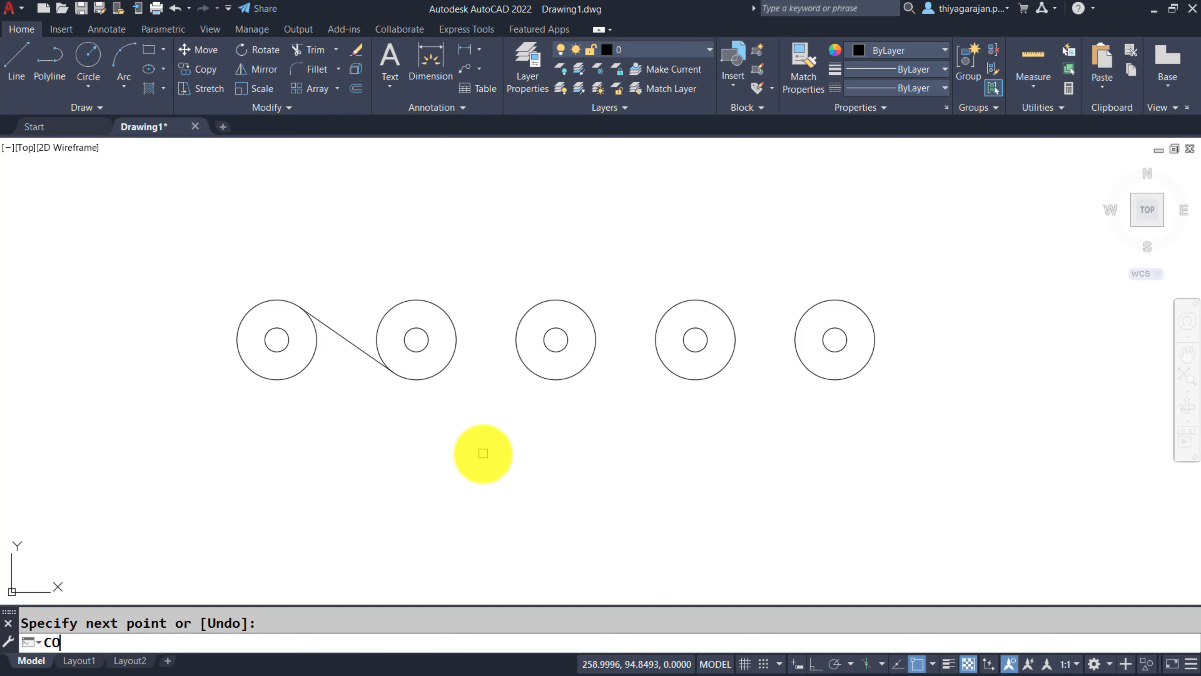
Copy the tangent line from the first circle's centre to the centres of the second, third and fourth circles
{"action": "type", "text": "CO"}
{"action": "key", "text": "Return"}
{"action": "left_click", "coordinate": [364, 356]}
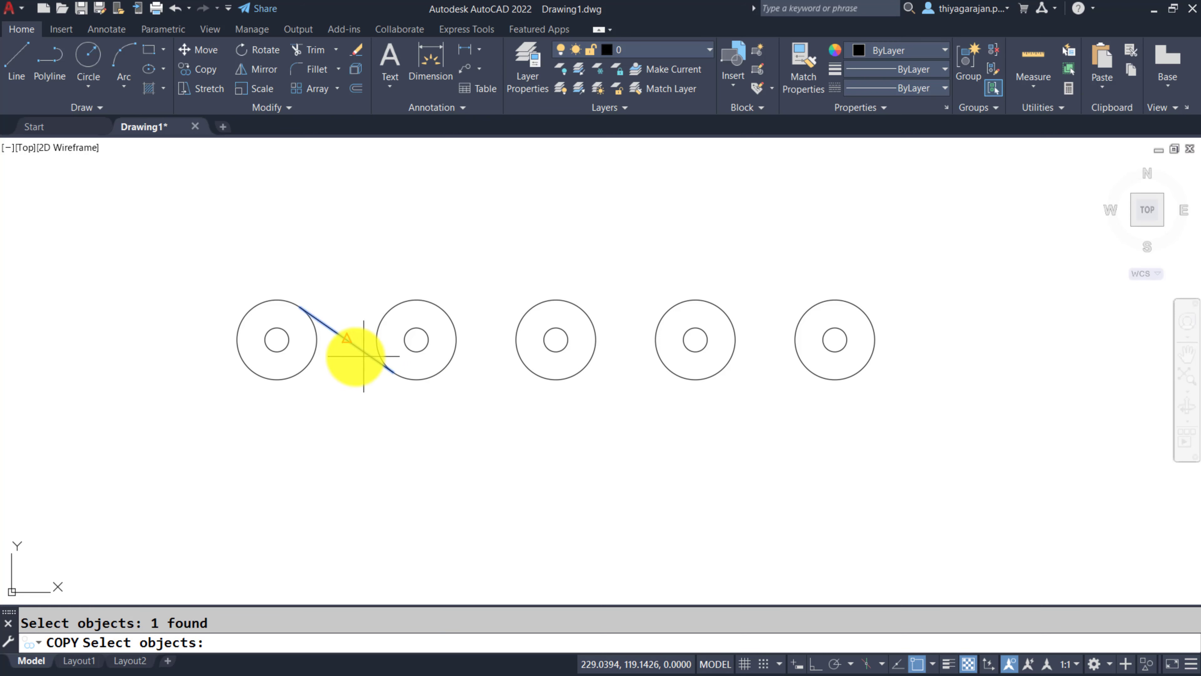
{"action": "key", "text": "Return"}
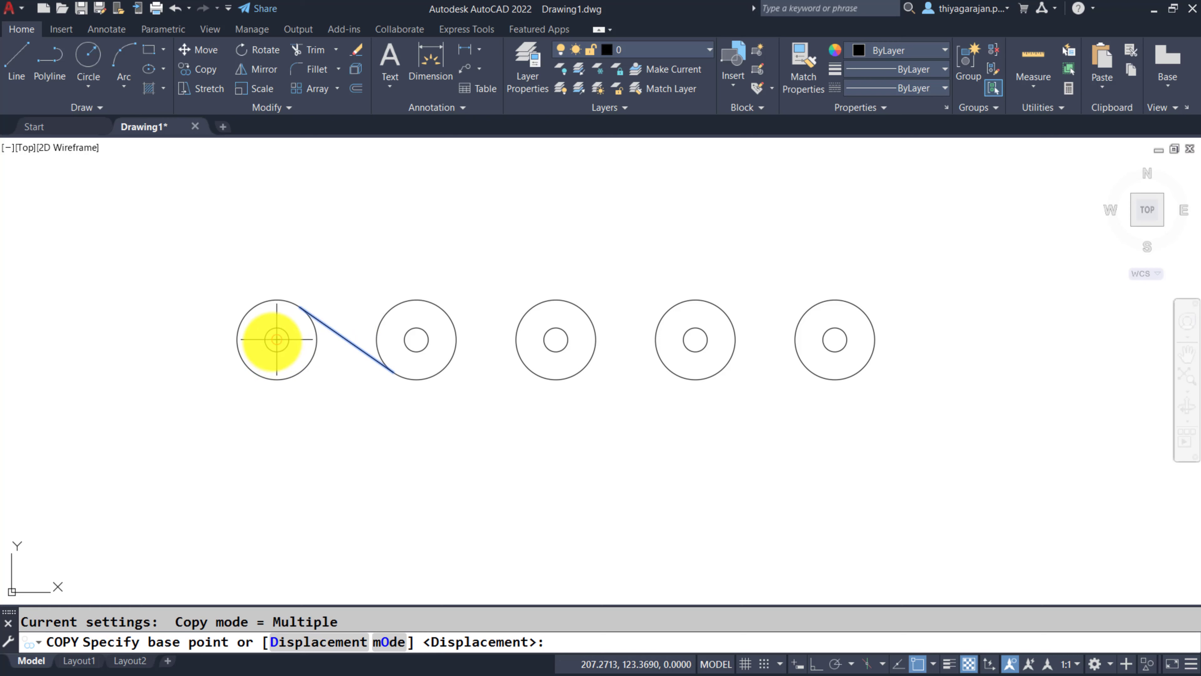
{"action": "left_click", "coordinate": [276, 339]}
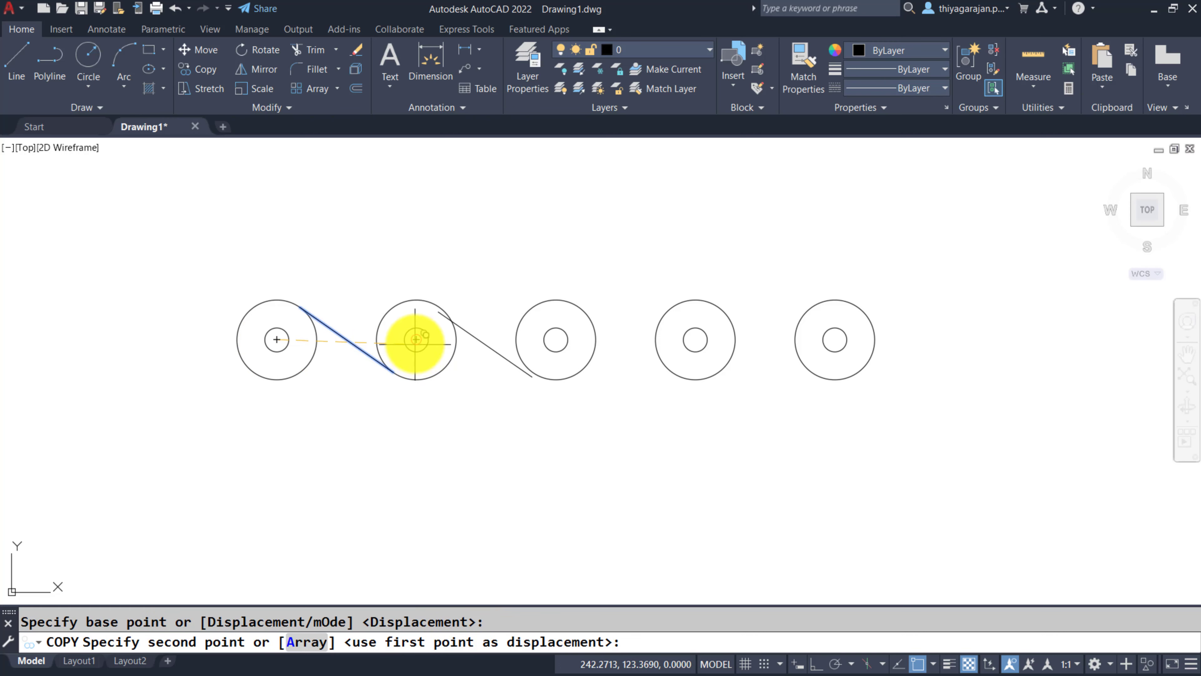
{"action": "left_click", "coordinate": [416, 339]}
{"action": "left_click", "coordinate": [556, 339]}
{"action": "left_click", "coordinate": [695, 340]}
{"action": "key", "text": "Return"}
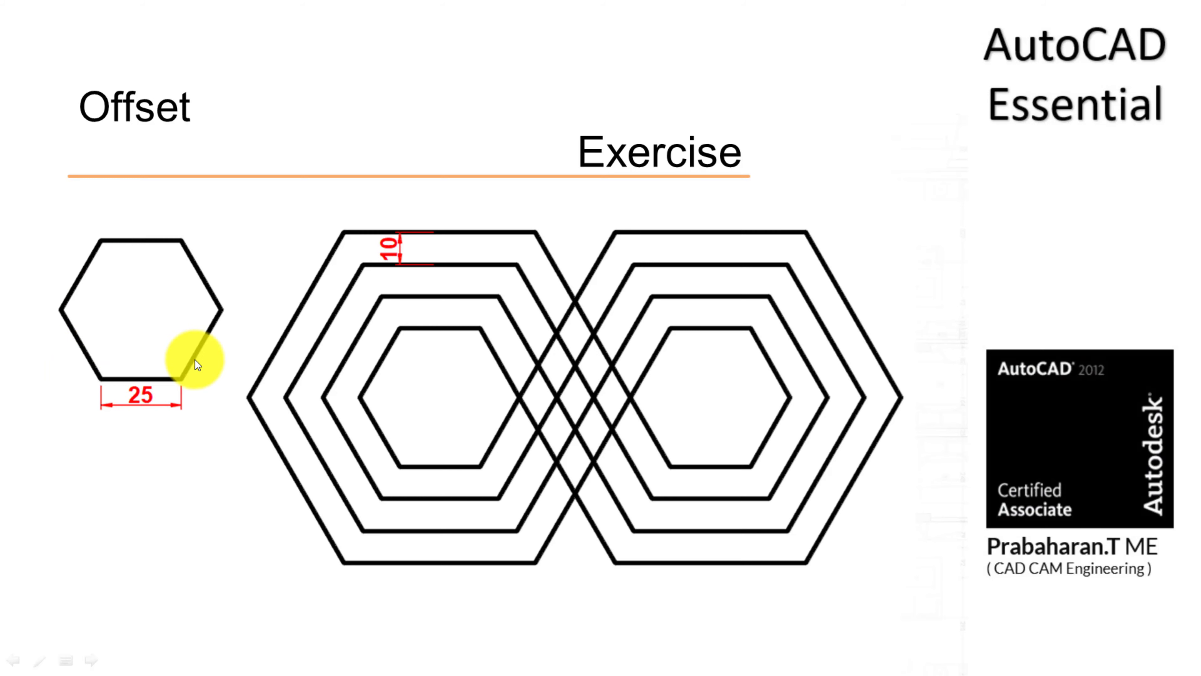
{"action": "type", "text": "POL"}
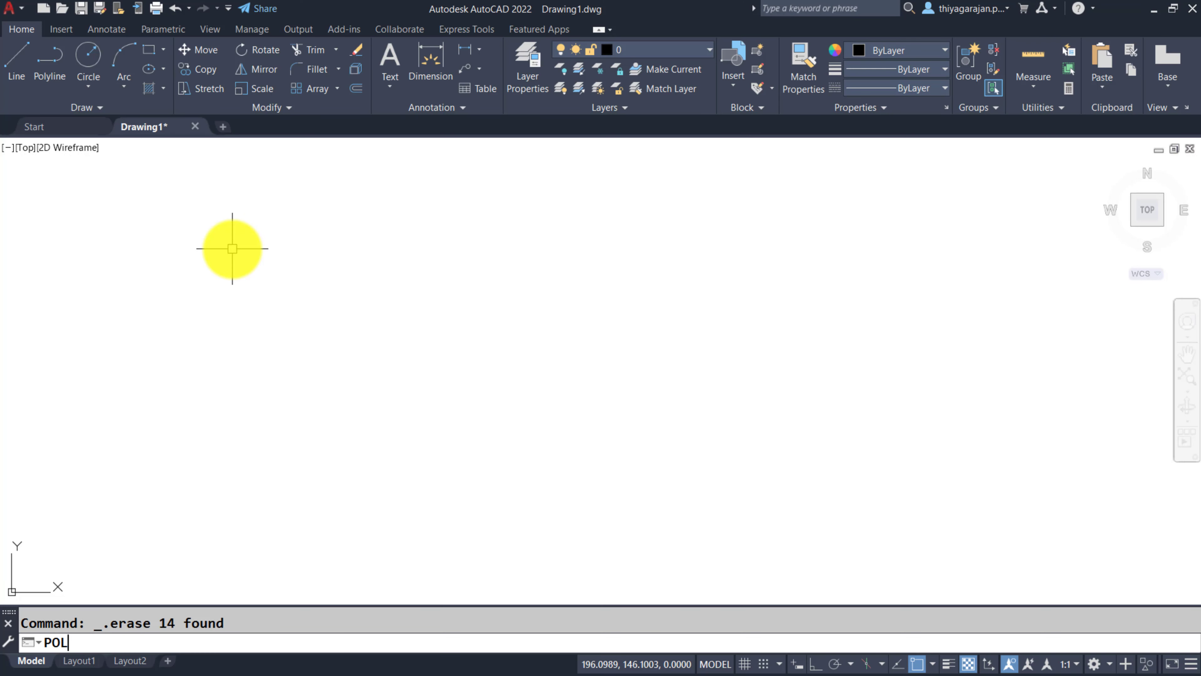
{"action": "key", "text": "Return"}
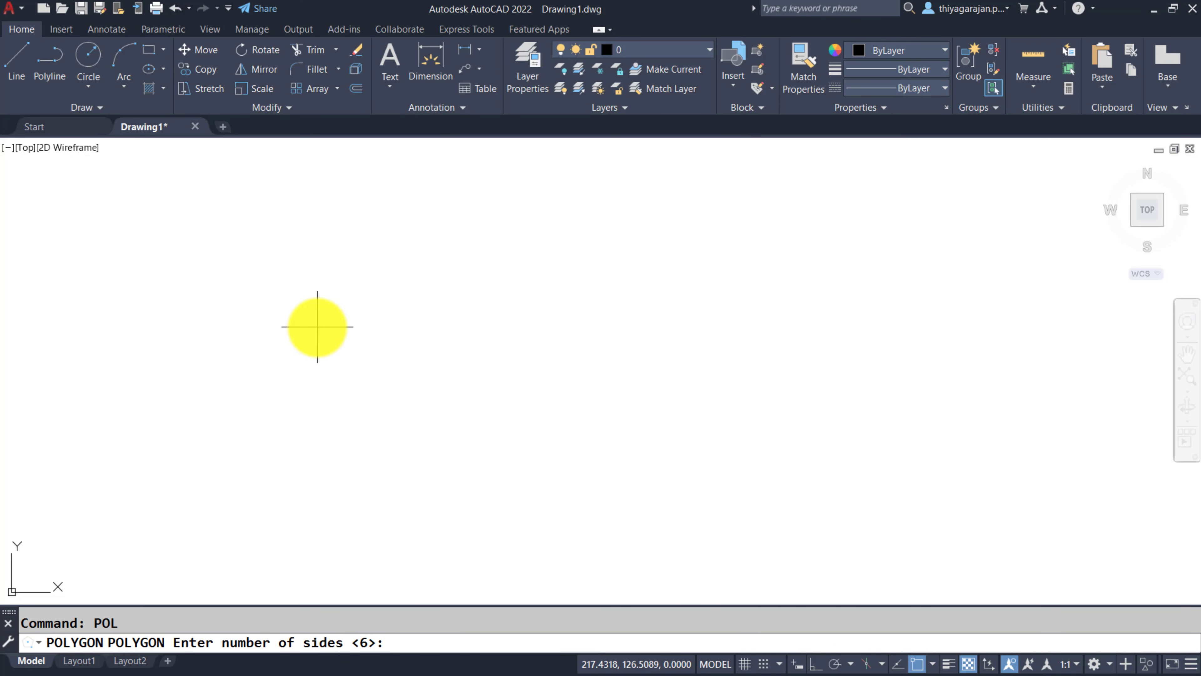
{"action": "type", "text": "6"}
{"action": "key", "text": "Return"}
{"action": "left_click", "coordinate": [359, 644]}
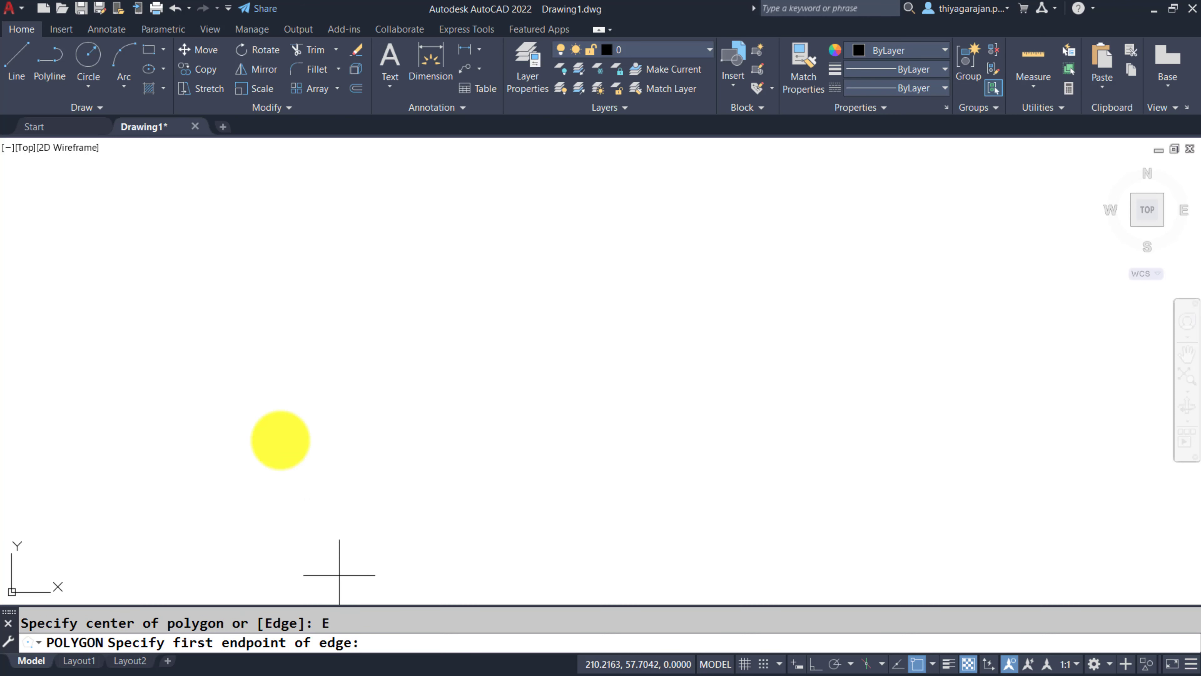
{"action": "left_click", "coordinate": [196, 411]}
{"action": "type", "text": "@"}
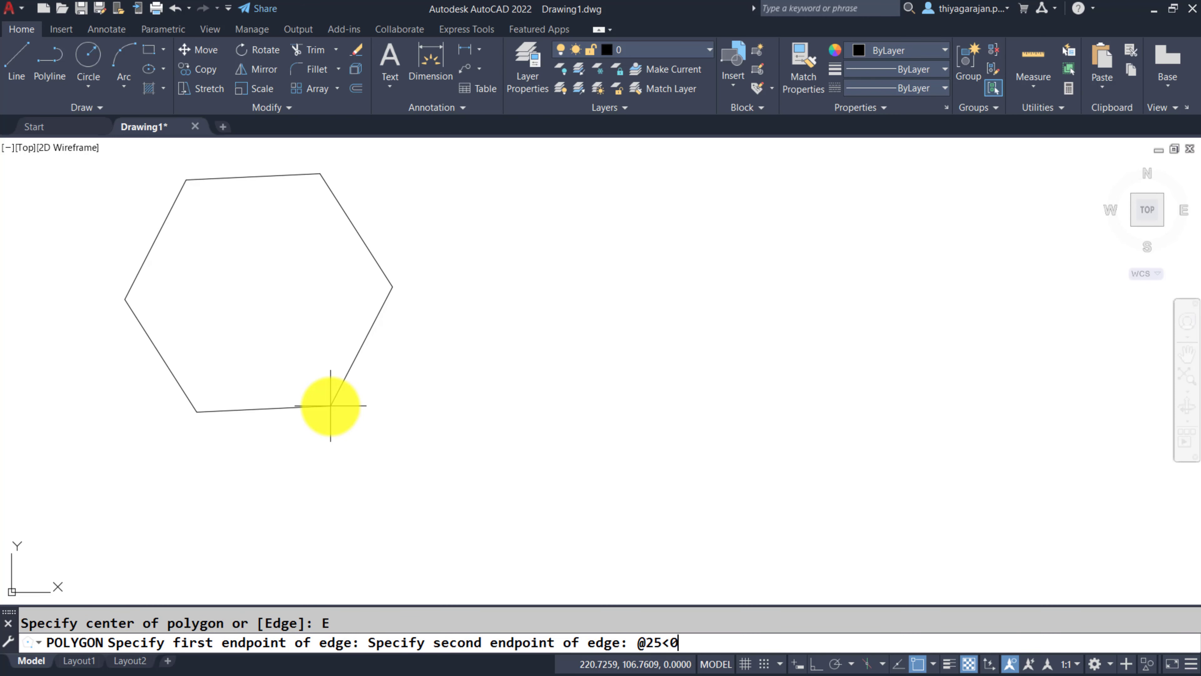
{"action": "type", "text": "25<0"}
{"action": "key", "text": "Return"}
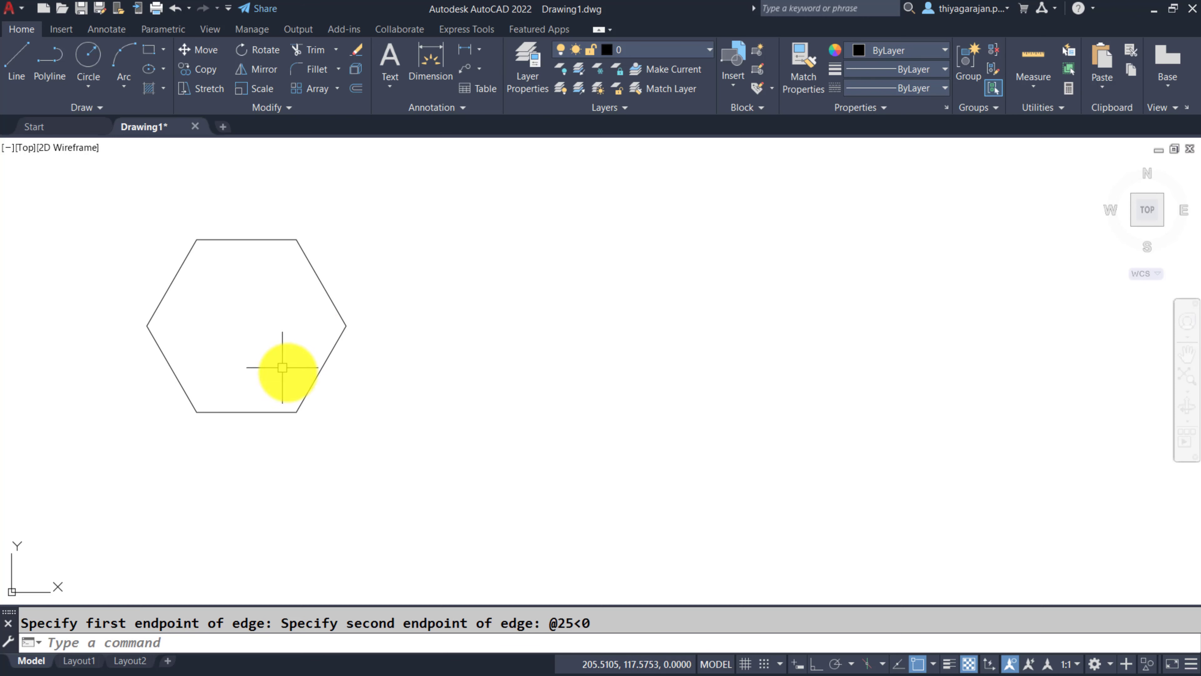
Set the offset distance to 10 and try offsetting the hexagon outward
{"action": "scroll", "coordinate": [287, 371], "scroll_direction": "down", "scroll_amount": 2}
{"action": "scroll", "coordinate": [140, 290], "scroll_direction": "up", "scroll_amount": 2}
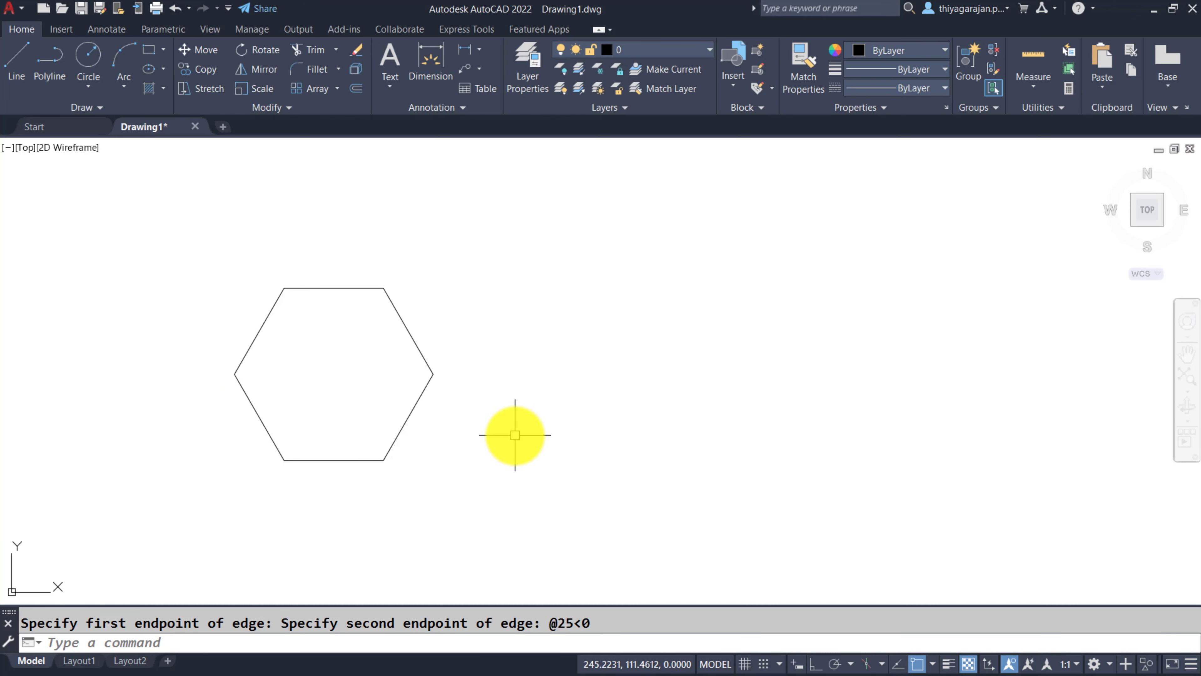
{"action": "type", "text": "o"}
{"action": "key", "text": "Return"}
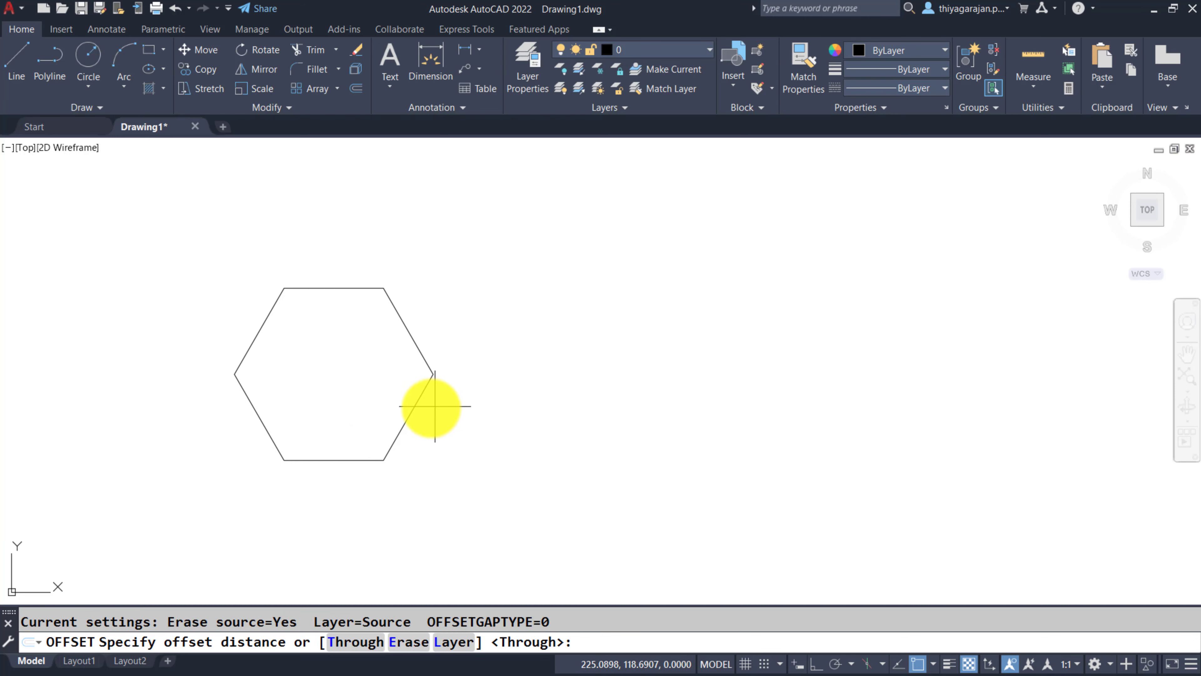
{"action": "type", "text": "10"}
{"action": "key", "text": "Return"}
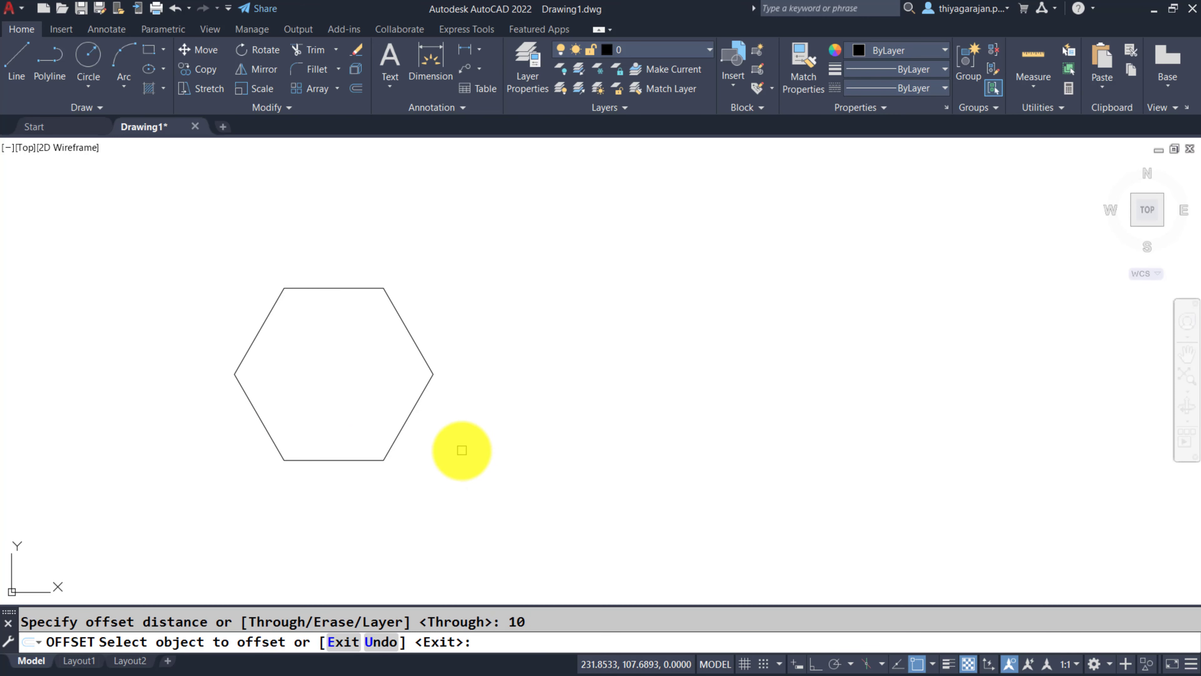
{"action": "left_click", "coordinate": [410, 411]}
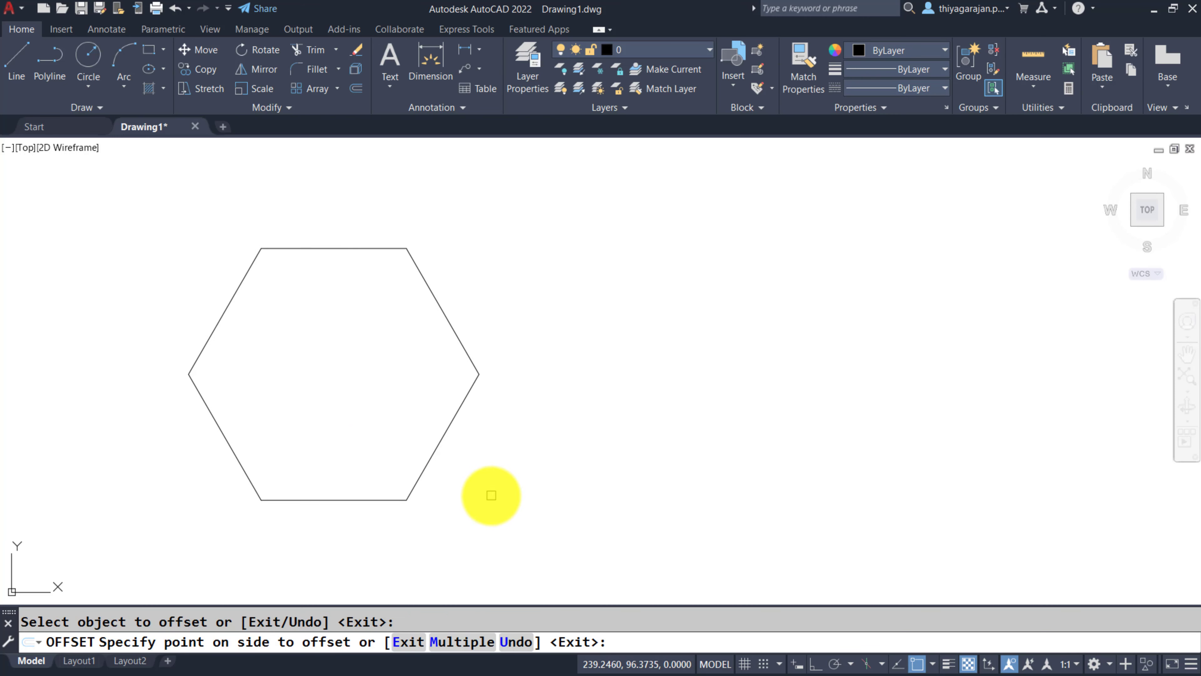
{"action": "left_click", "coordinate": [490, 494]}
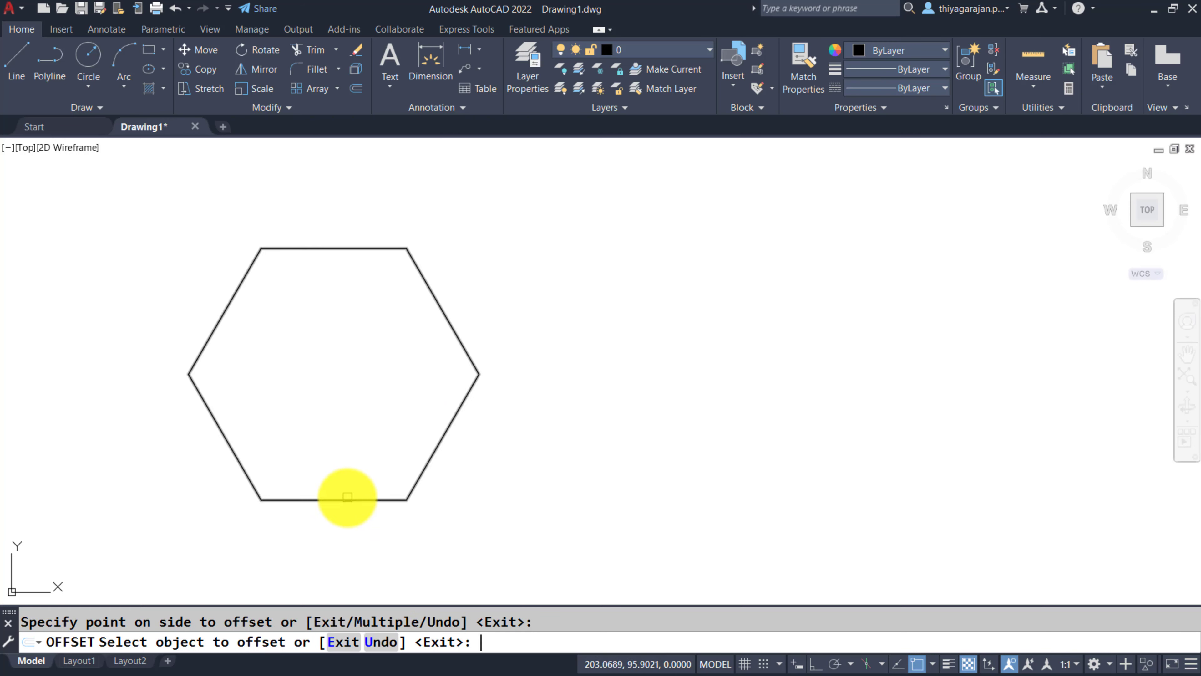
Undo the hexagon's offset and set Offset's Erase option to No so the source object is kept
{"action": "type", "text": "U"}
{"action": "key", "text": "Return"}
{"action": "key", "text": "Return"}
{"action": "key", "text": "Return"}
{"action": "left_click", "coordinate": [410, 642]}
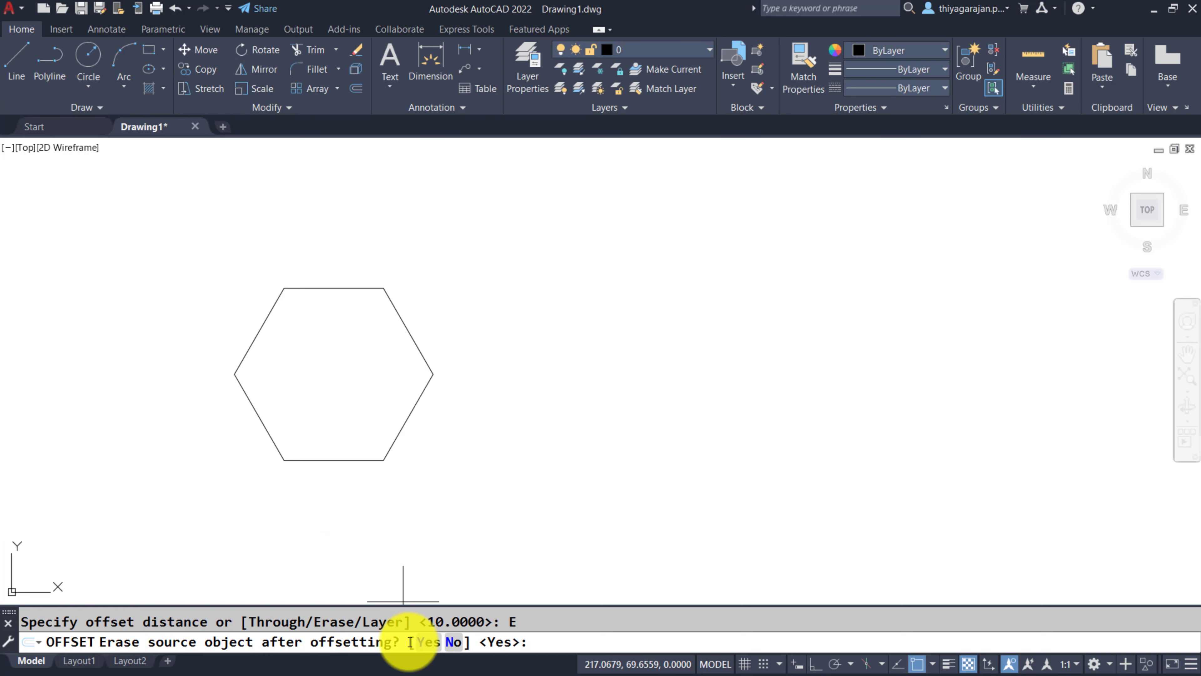
{"action": "left_click", "coordinate": [456, 642]}
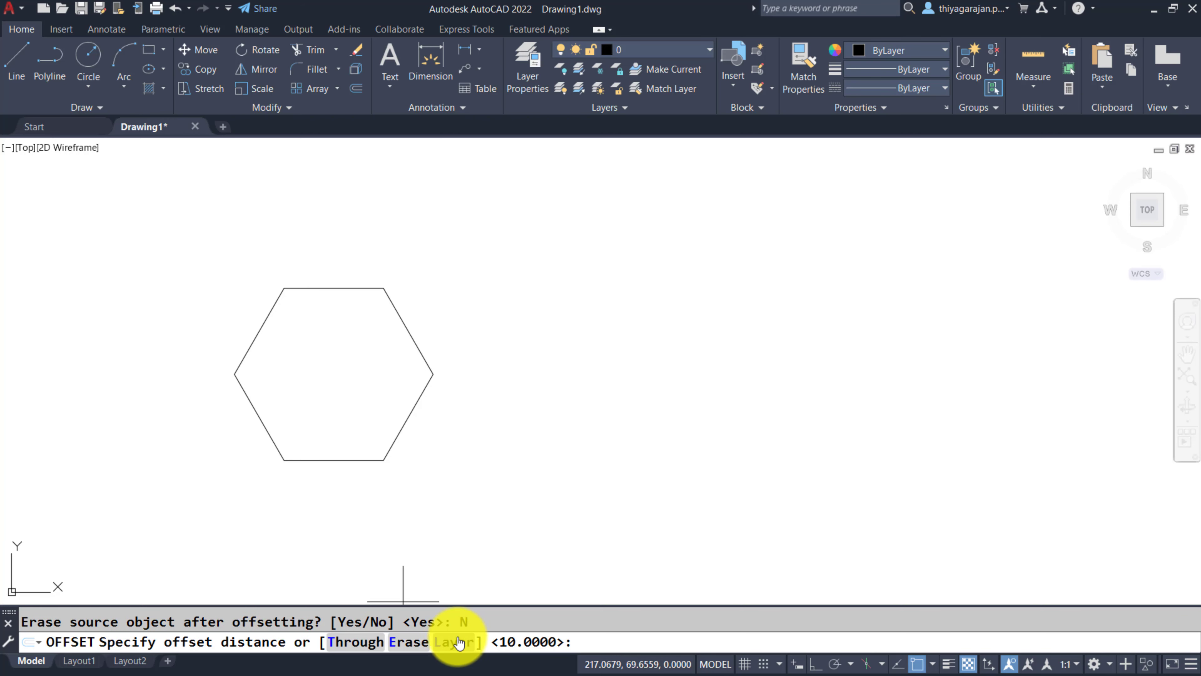
Offset the hexagon outward three times in succession at a distance of 10, each time from the newest outer hexagon
{"action": "key", "text": "Return"}
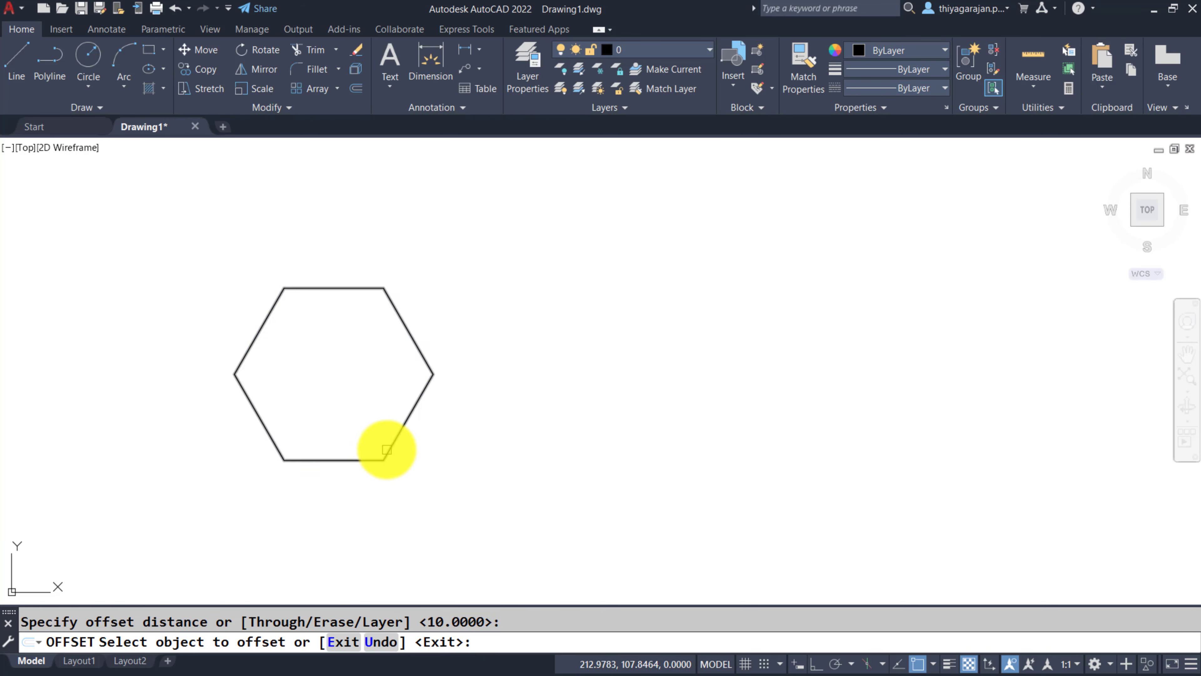
{"action": "left_click", "coordinate": [387, 450]}
{"action": "left_click", "coordinate": [424, 475]}
{"action": "left_click", "coordinate": [418, 482]}
{"action": "left_click", "coordinate": [494, 472]}
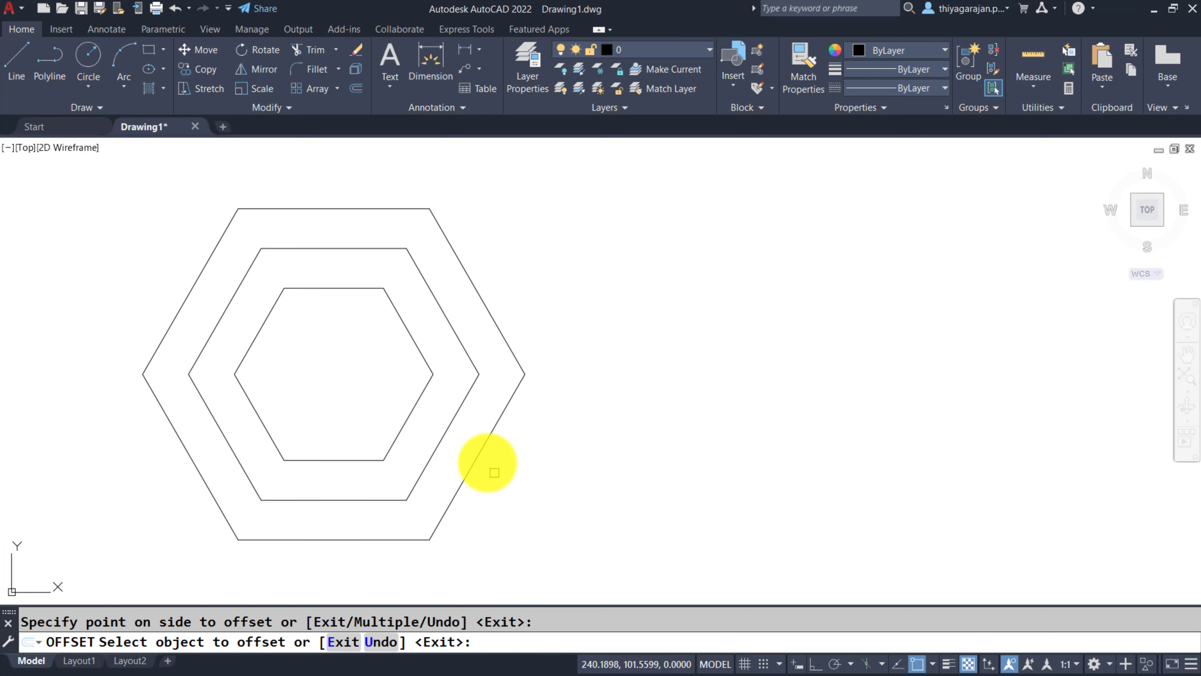
{"action": "left_click", "coordinate": [494, 472]}
{"action": "left_click", "coordinate": [539, 474]}
{"action": "scroll", "coordinate": [368, 408], "scroll_direction": "down", "scroll_amount": 4}
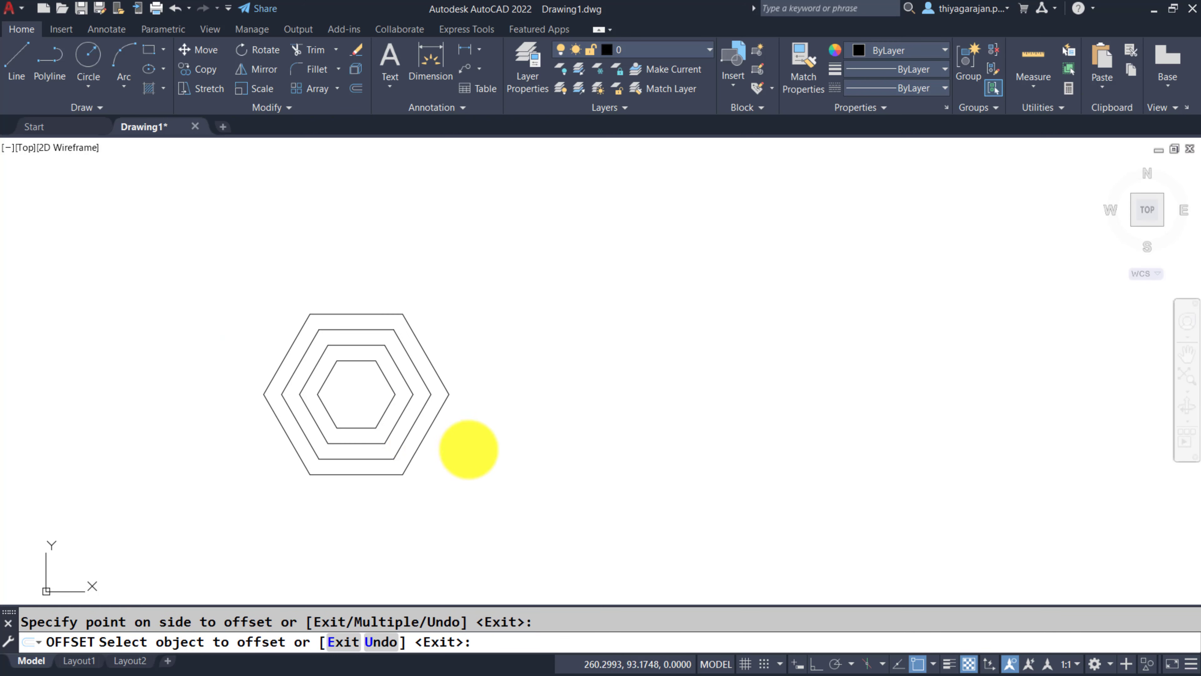
{"action": "key", "text": "Return"}
Copy all four nested hexagons from the outermost hexagon's left vertex to the innermost hexagon's right vertex
{"action": "scroll", "coordinate": [454, 452], "scroll_direction": "up", "scroll_amount": 2}
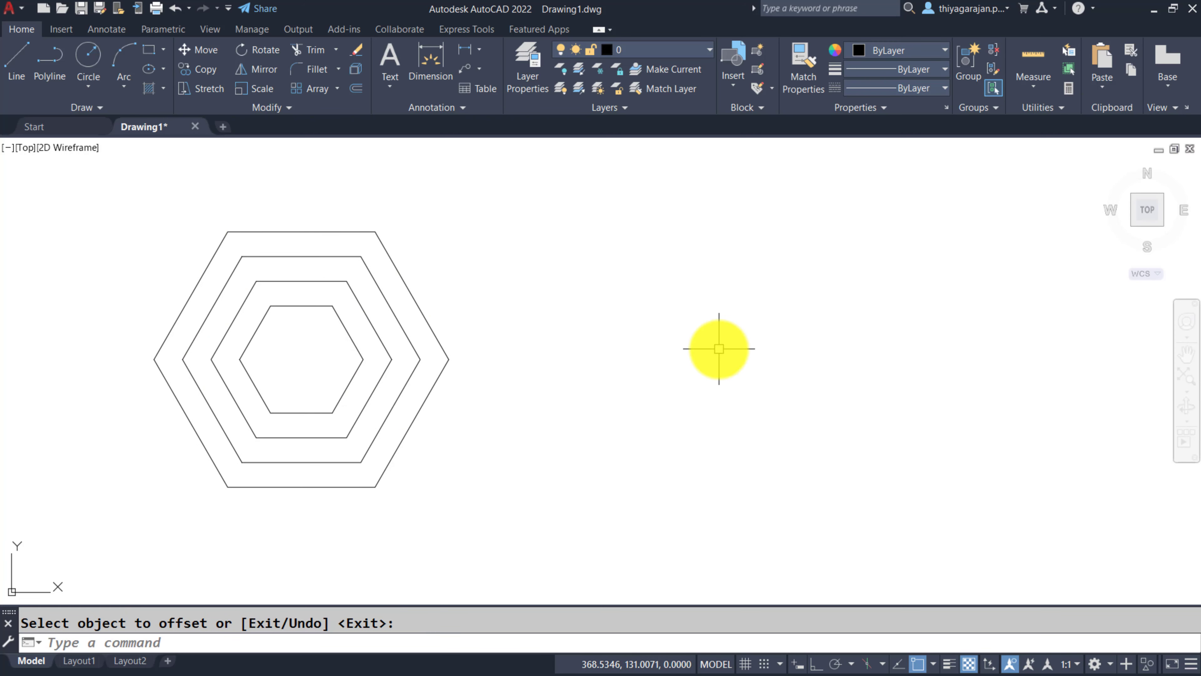
{"action": "type", "text": "COPY"}
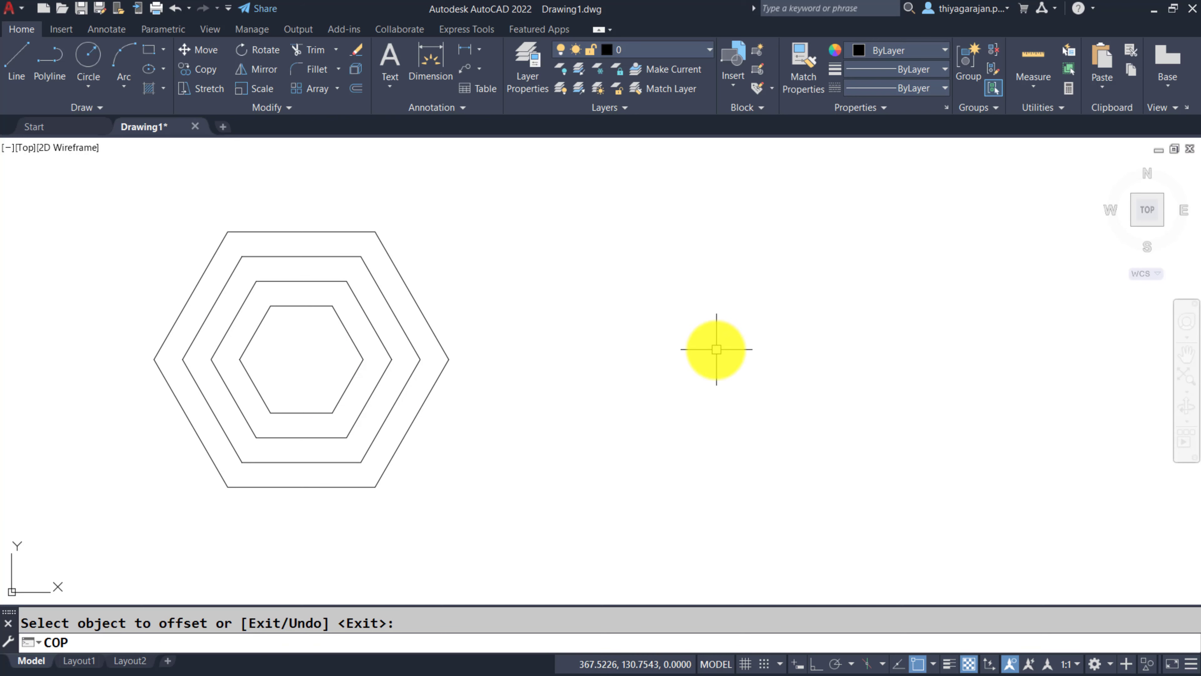
{"action": "key", "text": "Return"}
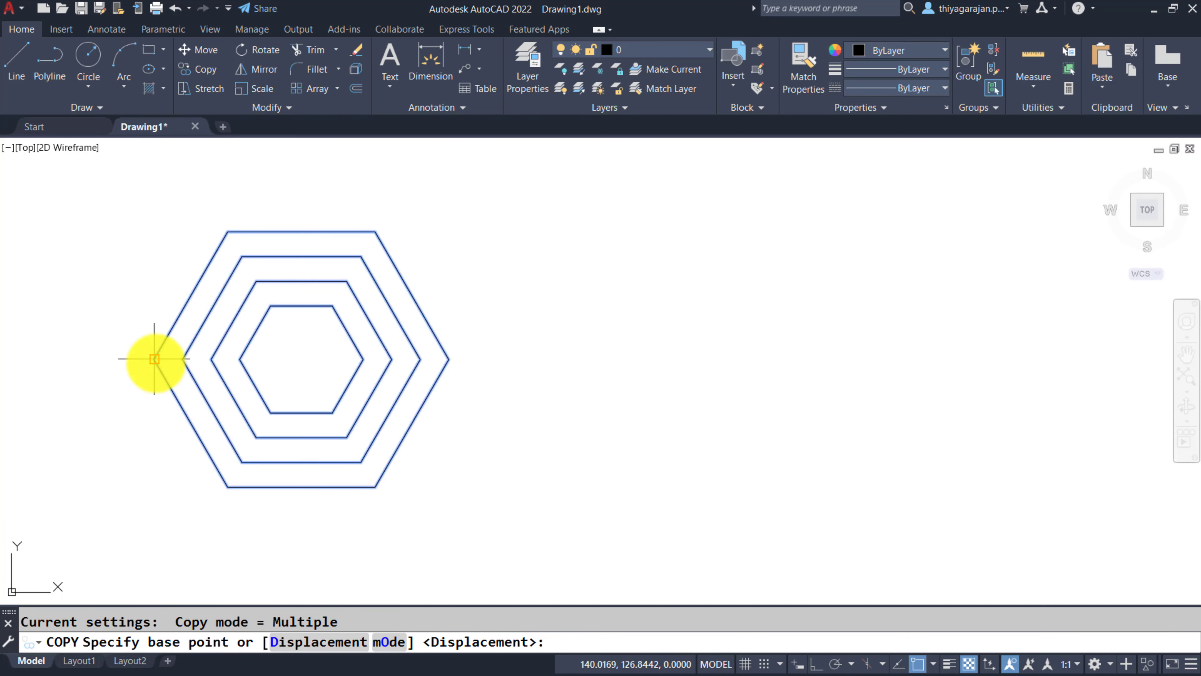
{"action": "left_click", "coordinate": [154, 359]}
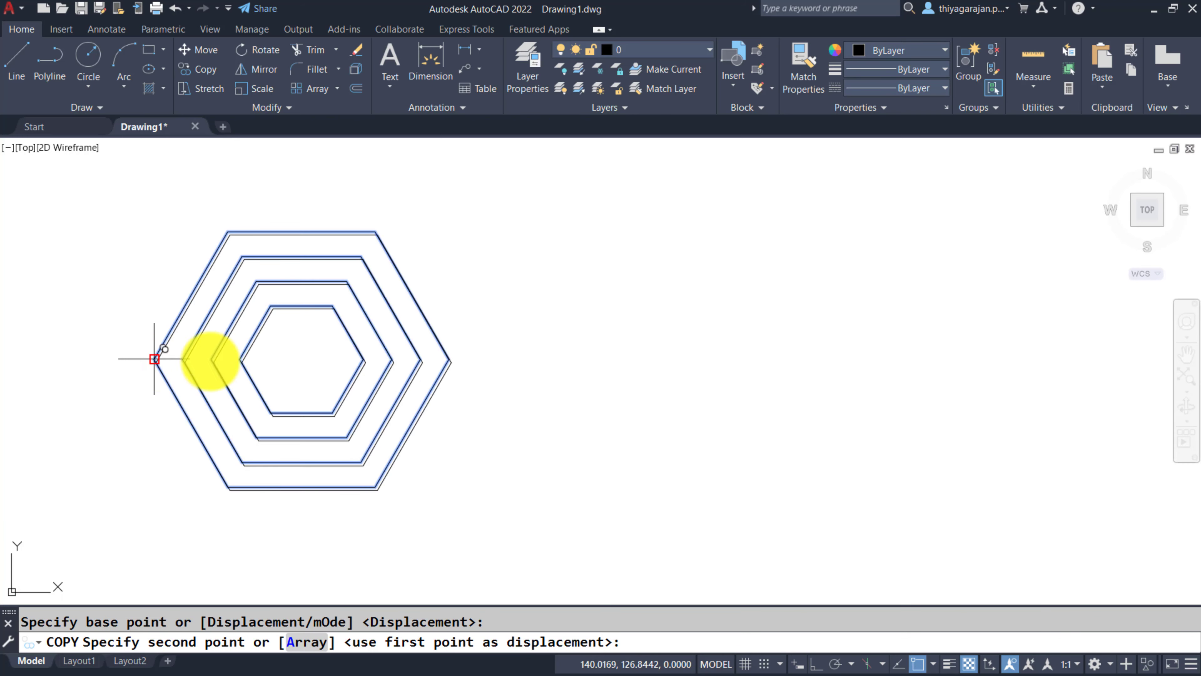
{"action": "left_click", "coordinate": [363, 359]}
{"action": "key", "text": "Return"}
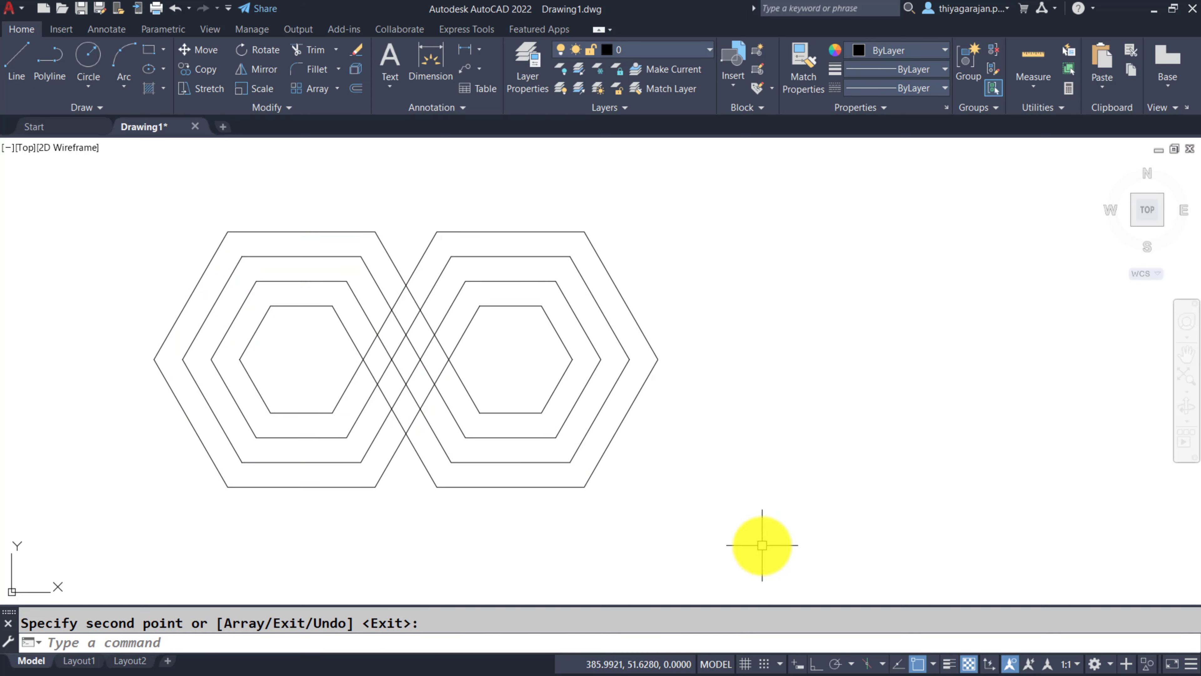